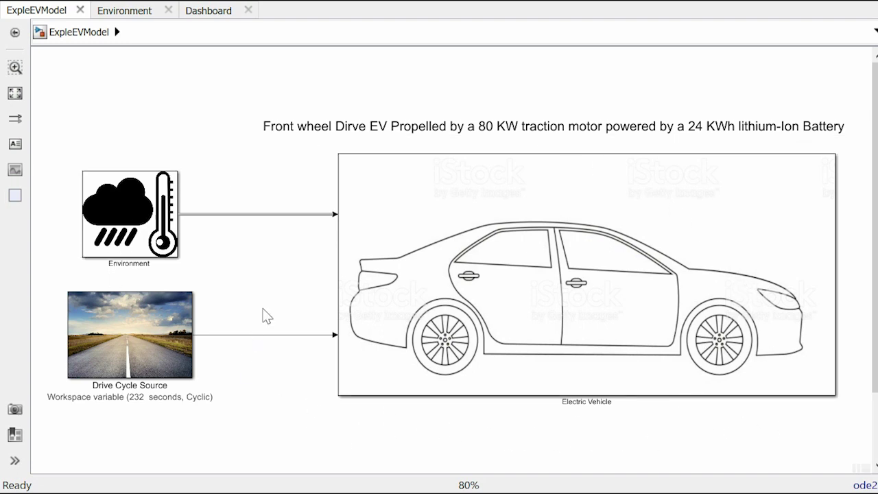
Select the Electric Vehicle block in the ExpleEVModel top-level diagram
{"action": "left_click", "coordinate": [670, 277]}
{"action": "left_click", "coordinate": [625, 301]}
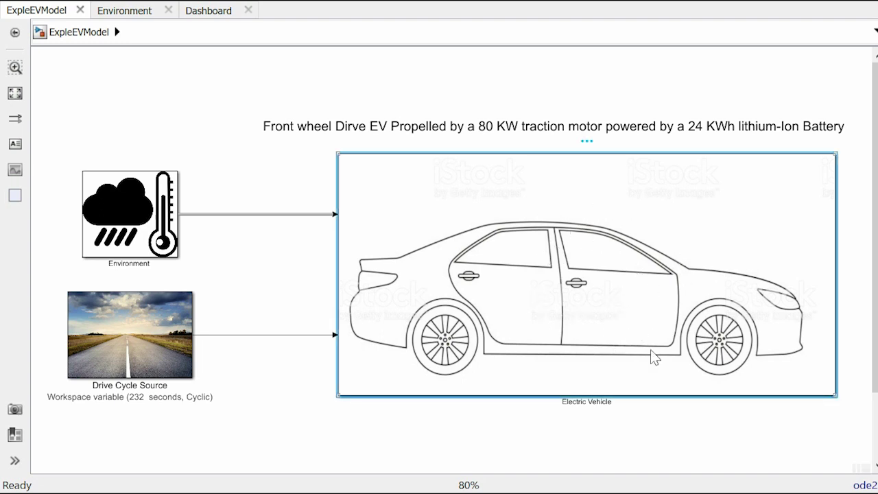
{"action": "double_click", "coordinate": [625, 314]}
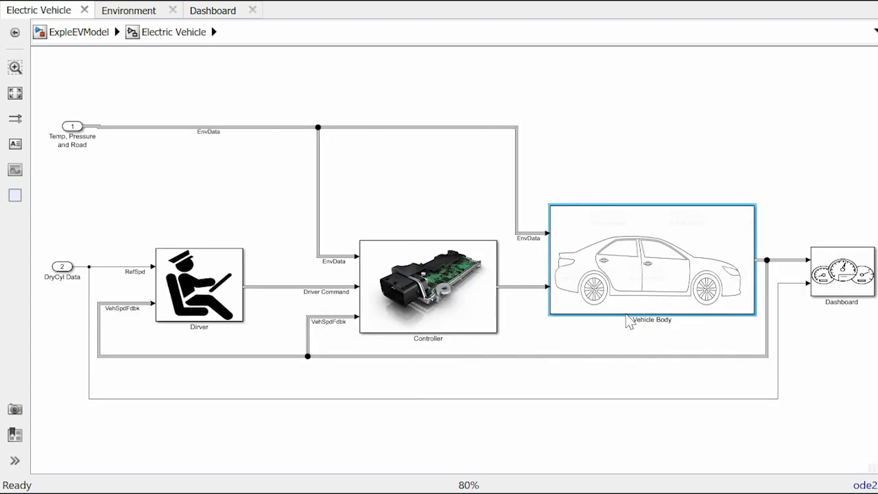
{"action": "left_click", "coordinate": [199, 296]}
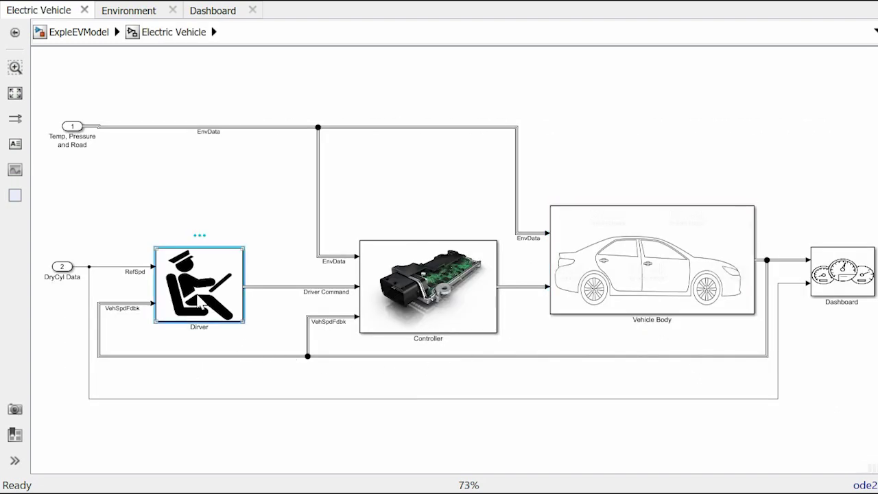
{"action": "left_click", "coordinate": [415, 295]}
{"action": "left_click", "coordinate": [638, 269]}
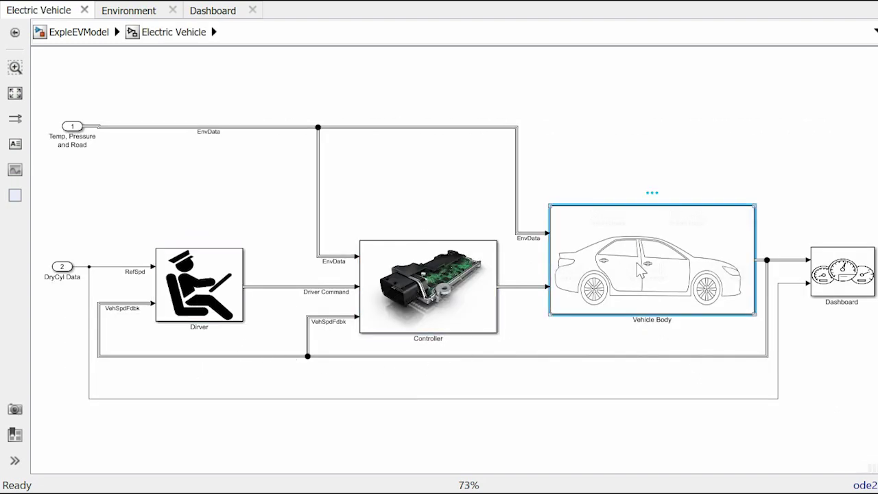
{"action": "left_click", "coordinate": [838, 274]}
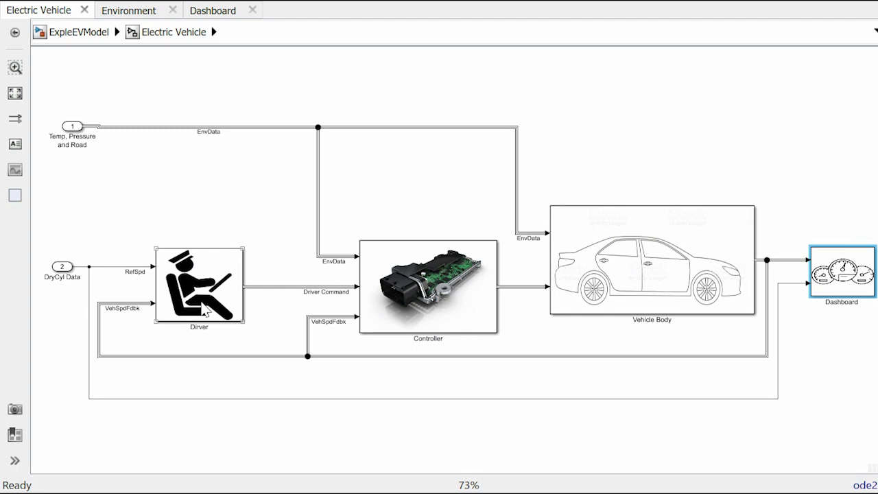
{"action": "left_click", "coordinate": [205, 310]}
{"action": "left_click", "coordinate": [121, 267]}
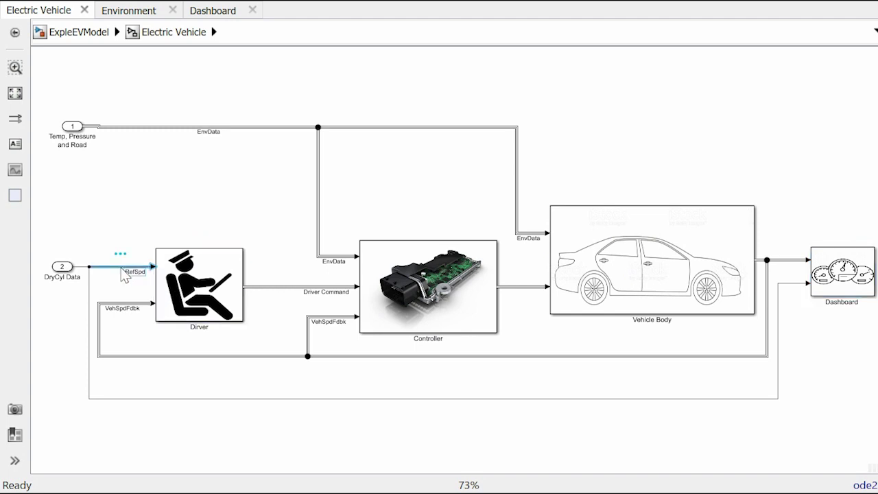
{"action": "left_click", "coordinate": [149, 304]}
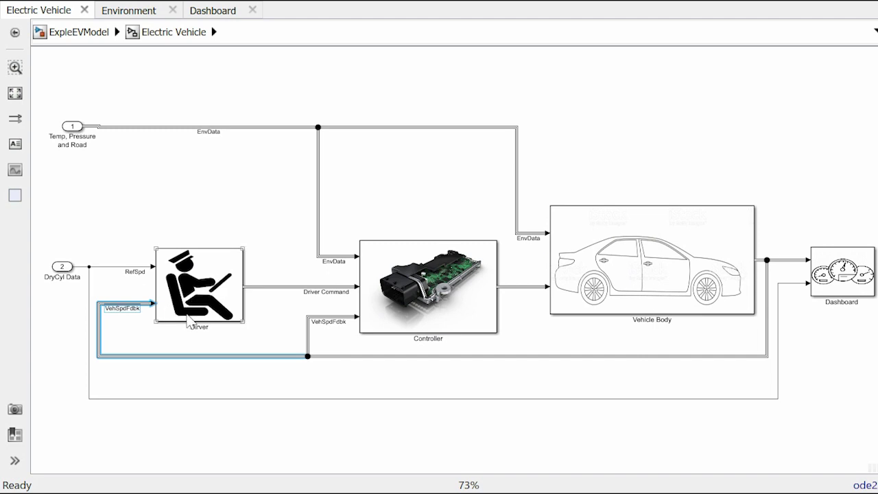
{"action": "left_click", "coordinate": [261, 287]}
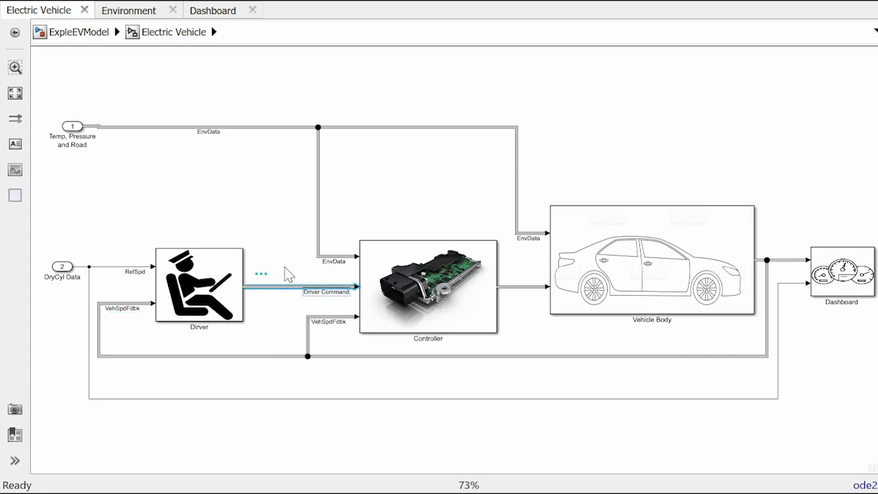
{"action": "left_click", "coordinate": [390, 280]}
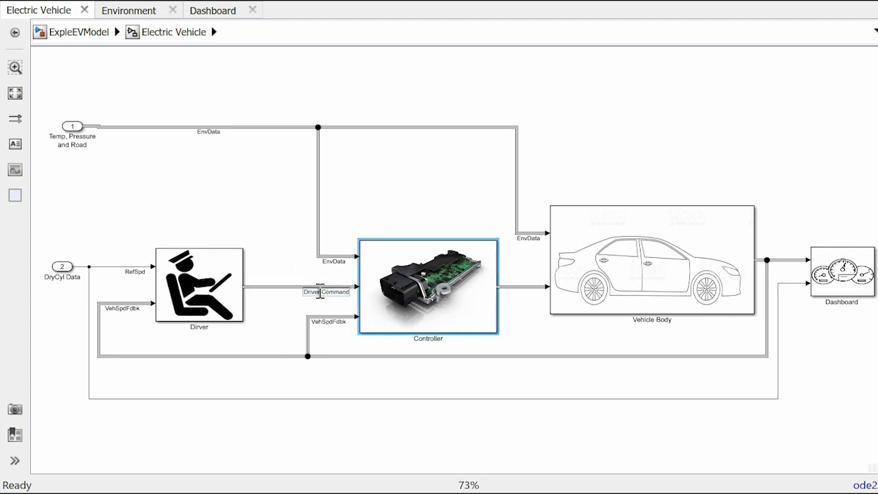
{"action": "left_click", "coordinate": [326, 313]}
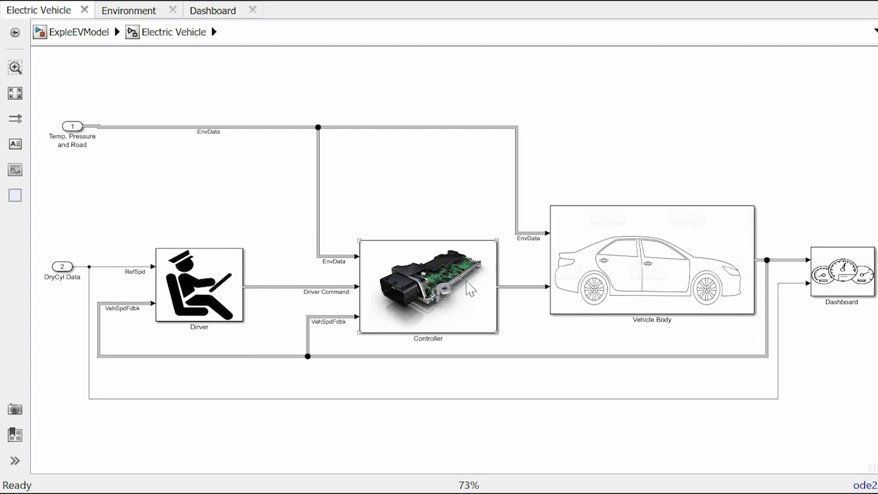
{"action": "left_click", "coordinate": [531, 287]}
{"action": "left_click", "coordinate": [574, 284]}
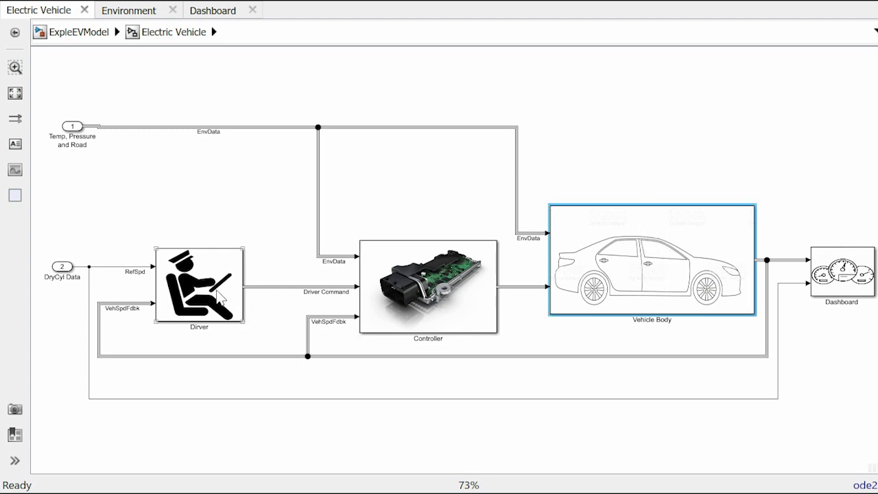
{"action": "left_click", "coordinate": [221, 297]}
{"action": "left_click", "coordinate": [432, 292]}
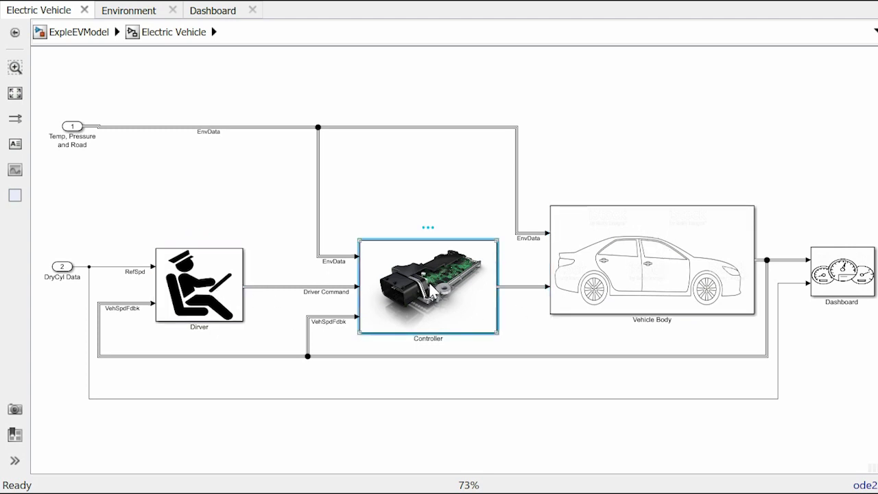
{"action": "left_click", "coordinate": [620, 265]}
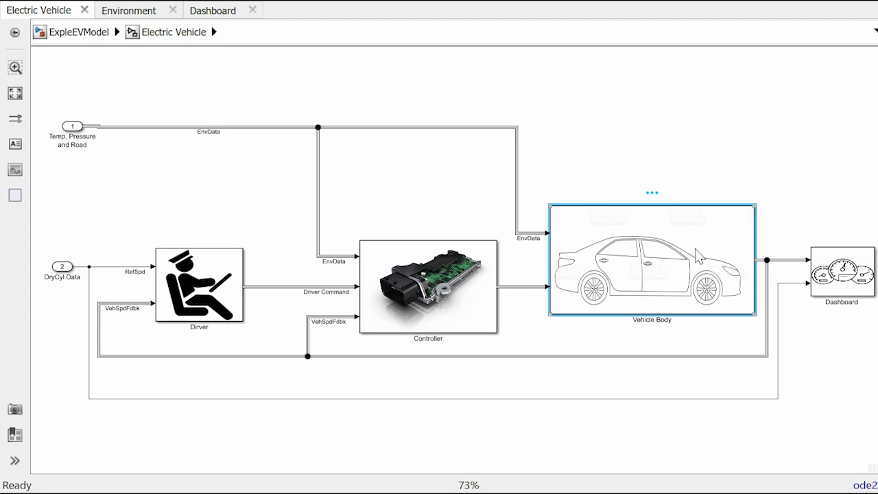
{"action": "scroll", "coordinate": [694, 249], "scroll_direction": "up", "scroll_amount": 3}
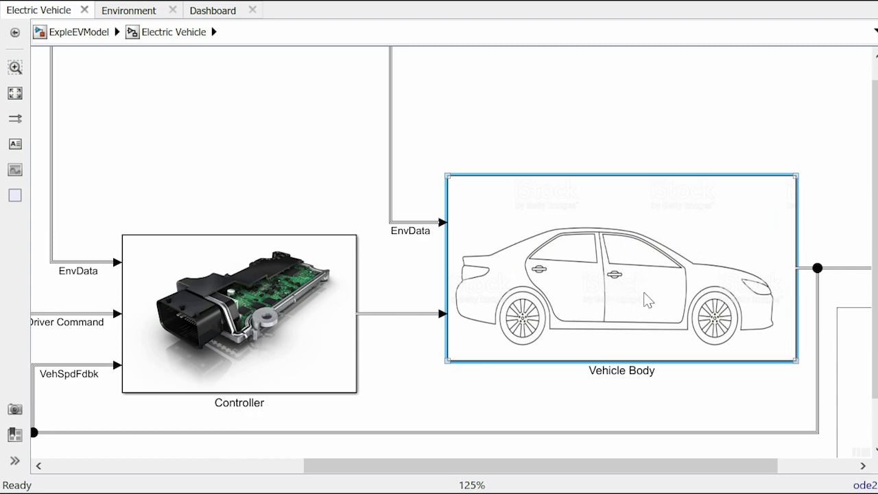
{"action": "double_click", "coordinate": [648, 300]}
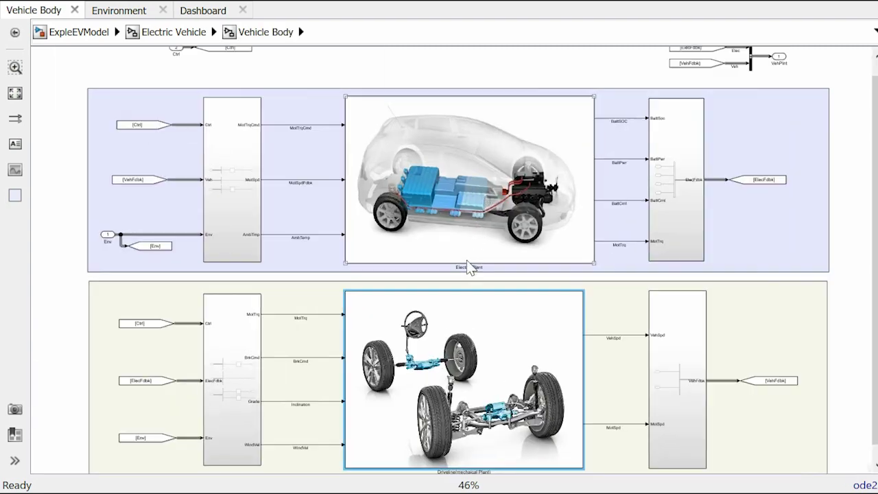
Inspect the Electric Plant block and its MotTrq, BattSOC, BattPwr and BattCrnt signal lines
{"action": "scroll", "coordinate": [468, 267], "scroll_direction": "up", "scroll_amount": 3}
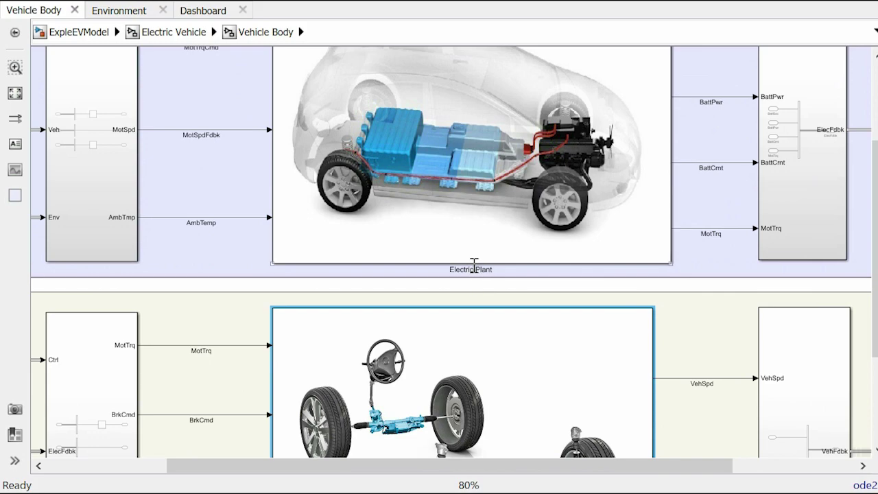
{"action": "scroll", "coordinate": [487, 177], "scroll_direction": "up", "scroll_amount": 1}
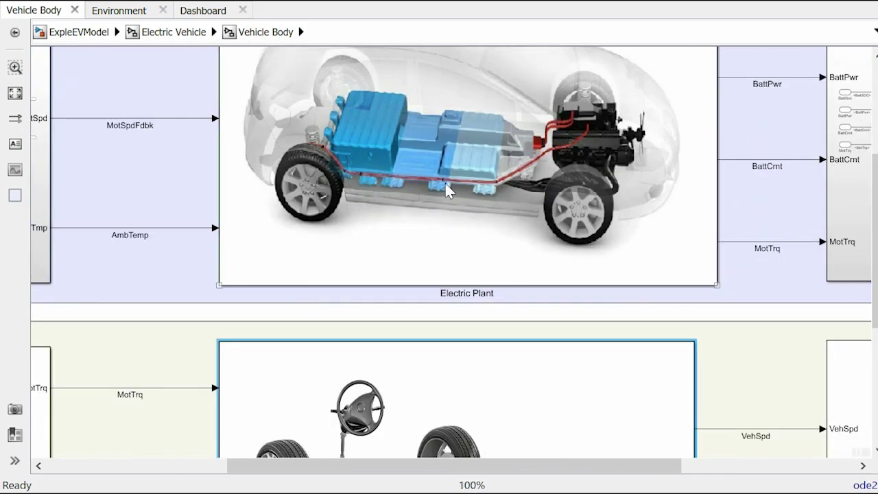
{"action": "scroll", "coordinate": [445, 181], "scroll_direction": "down", "scroll_amount": 3}
{"action": "scroll", "coordinate": [335, 80], "scroll_direction": "up", "scroll_amount": 2}
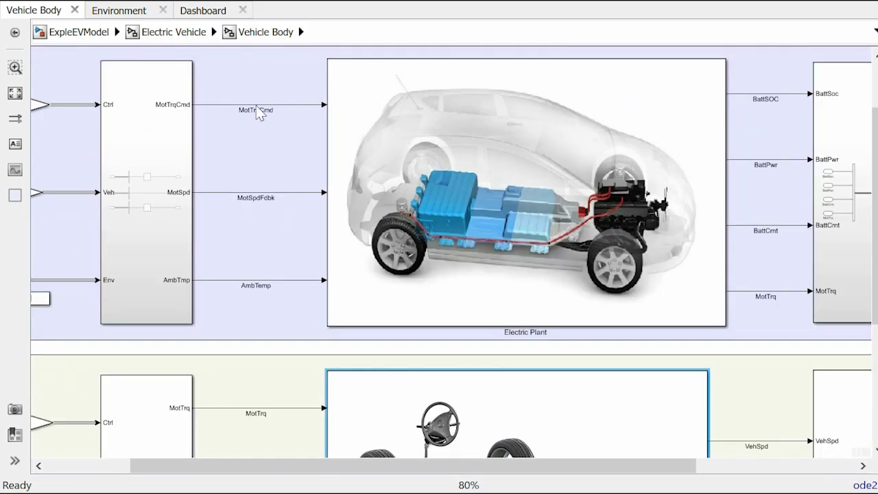
{"action": "left_click", "coordinate": [415, 146]}
{"action": "left_click", "coordinate": [764, 291]}
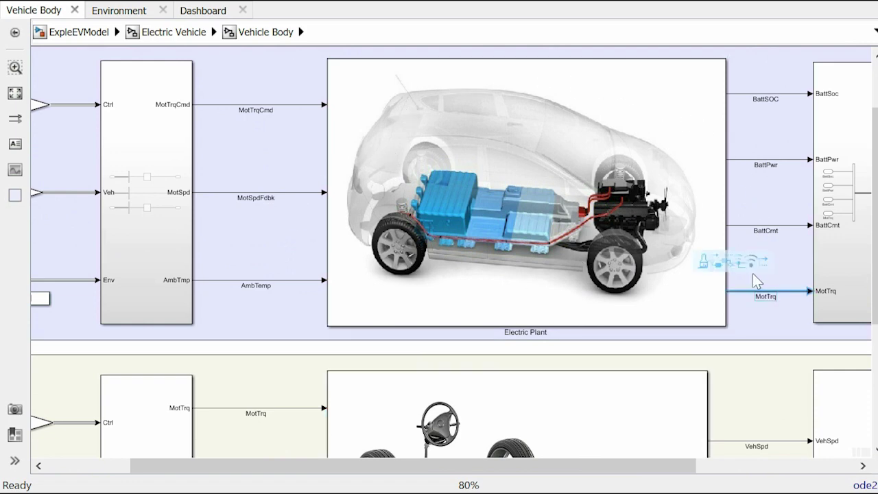
{"action": "left_click", "coordinate": [788, 94]}
{"action": "left_click", "coordinate": [783, 159]}
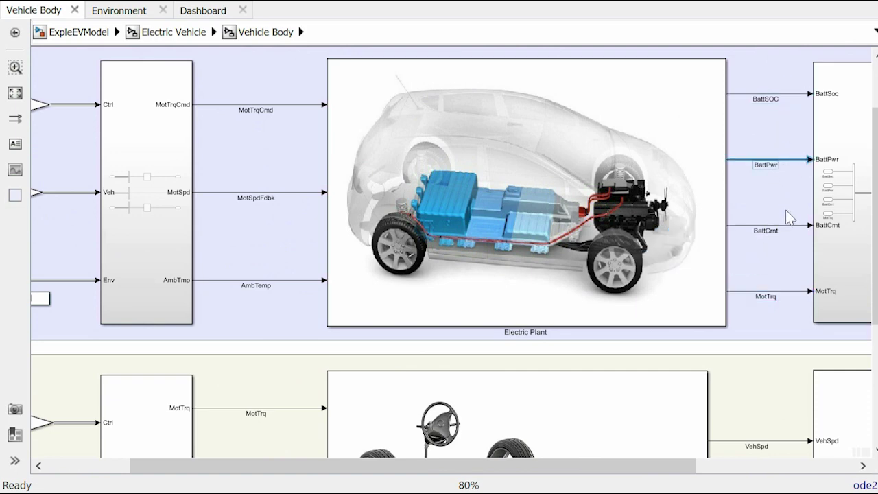
{"action": "left_click", "coordinate": [784, 227]}
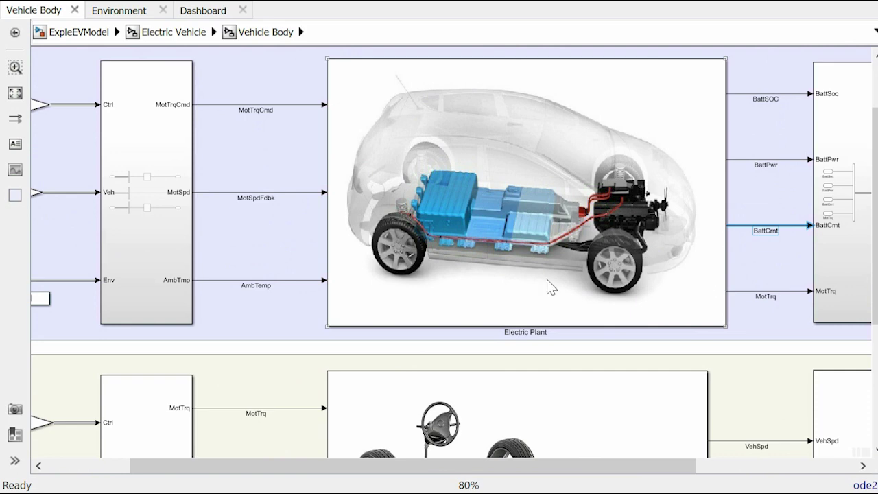
Fit the Vehicle Body diagram and inspect the Driveline block below
{"action": "key", "text": "space"}
{"action": "left_click", "coordinate": [485, 455]}
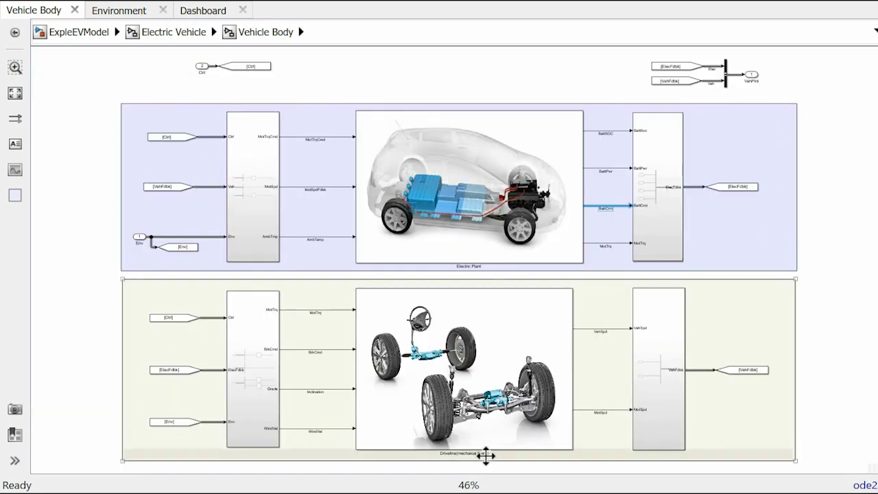
{"action": "scroll", "coordinate": [485, 455], "scroll_direction": "up", "scroll_amount": 3}
{"action": "left_click", "coordinate": [479, 365]}
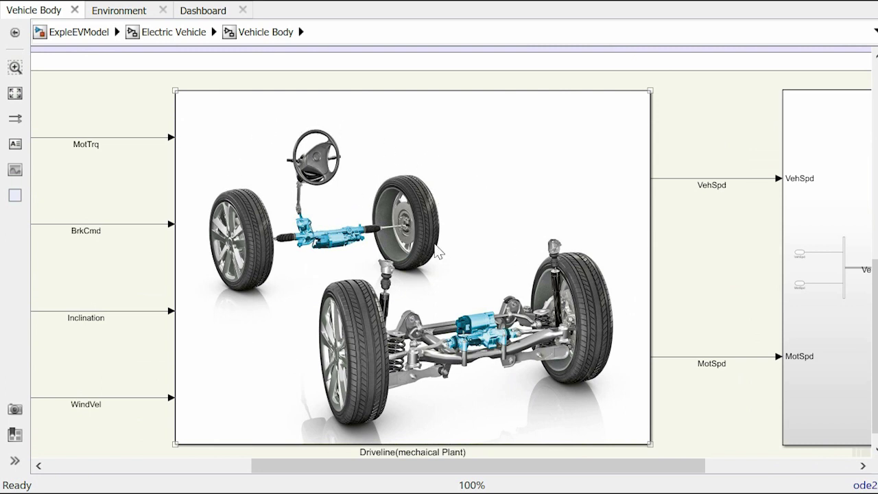
Open the Electric Plant subsystem from the fitted Vehicle Body diagram
{"action": "key", "text": "space"}
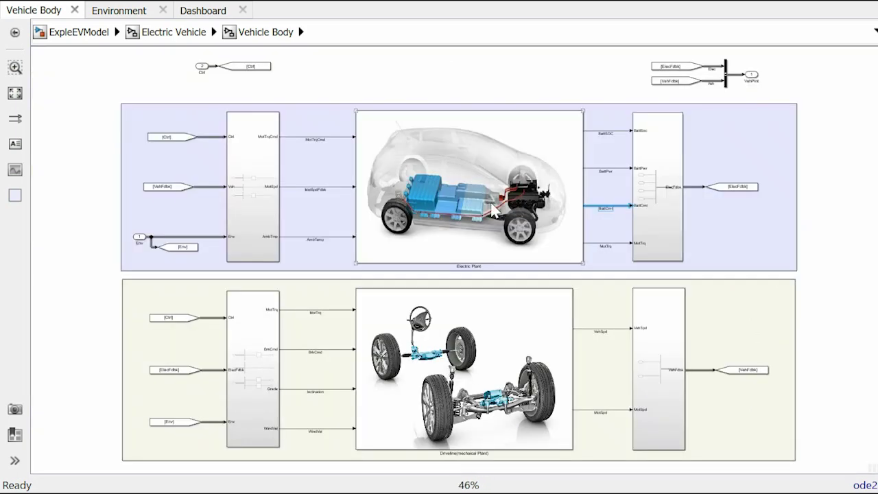
{"action": "scroll", "coordinate": [473, 230], "scroll_direction": "up", "scroll_amount": 5}
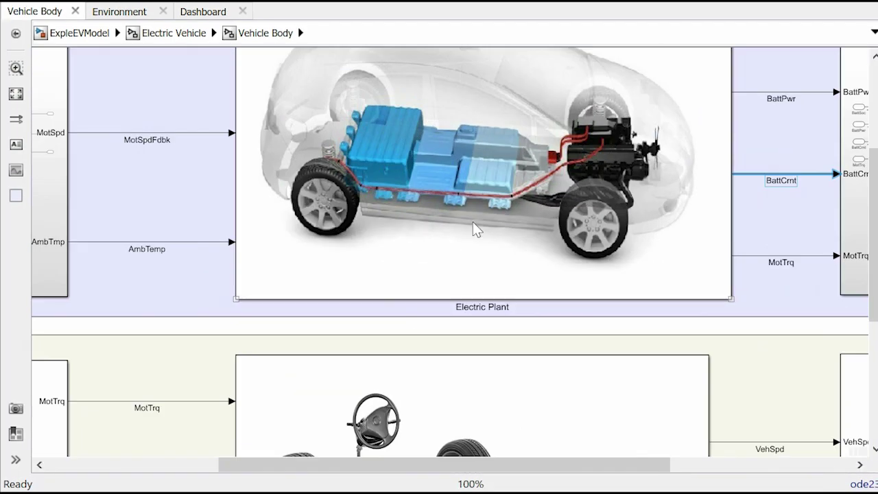
{"action": "double_click", "coordinate": [473, 223]}
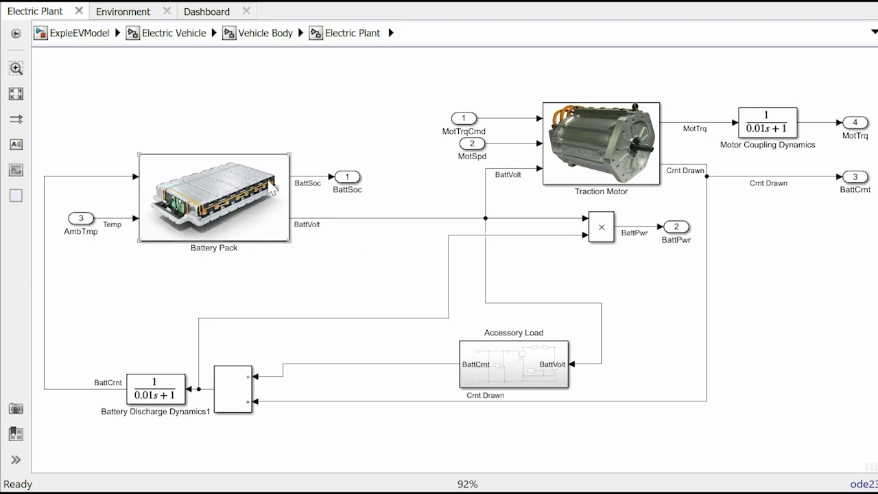
Open the Traction Motor block to show its 80Kw, 280 Nm, 10,000 rpm properties
{"action": "left_click", "coordinate": [585, 165]}
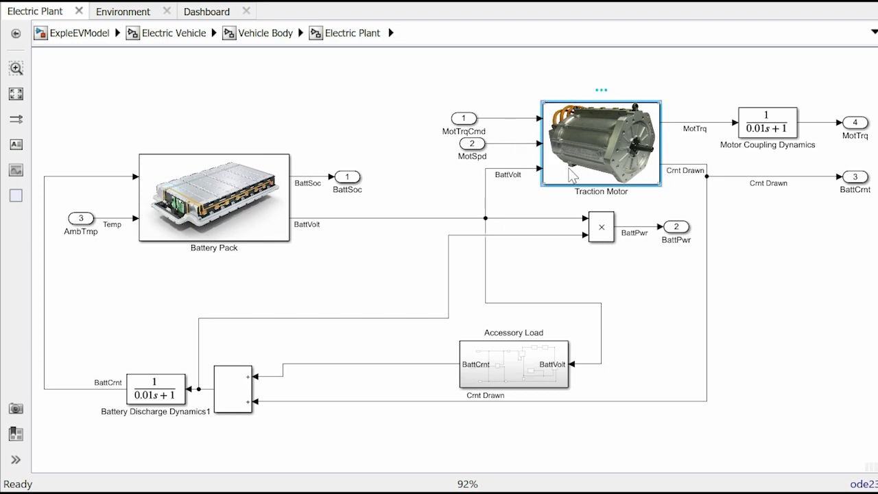
{"action": "double_click", "coordinate": [622, 163]}
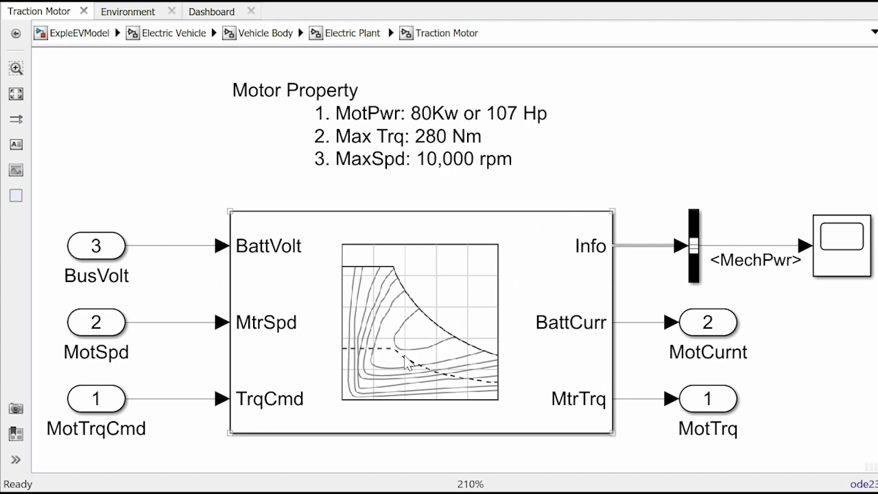
Inspect the Mapped Motor block, its Motor Property note and the MtrTrq output line
{"action": "left_click", "coordinate": [641, 399]}
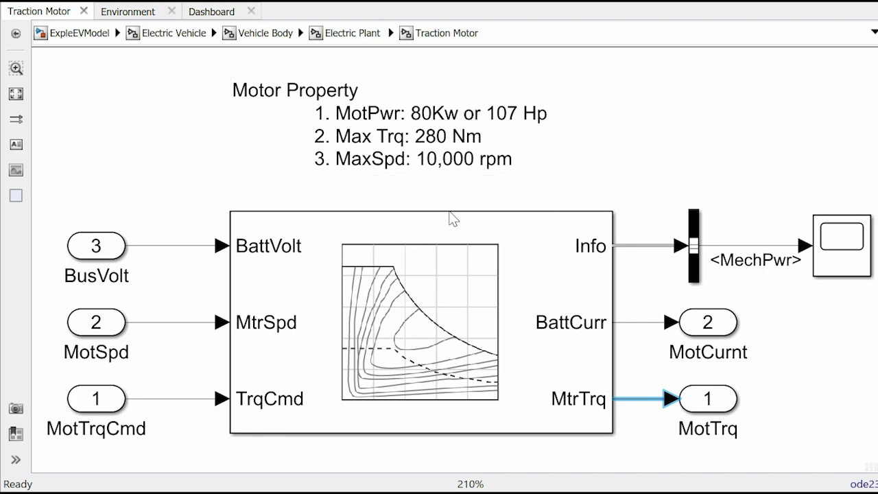
{"action": "left_click", "coordinate": [660, 199]}
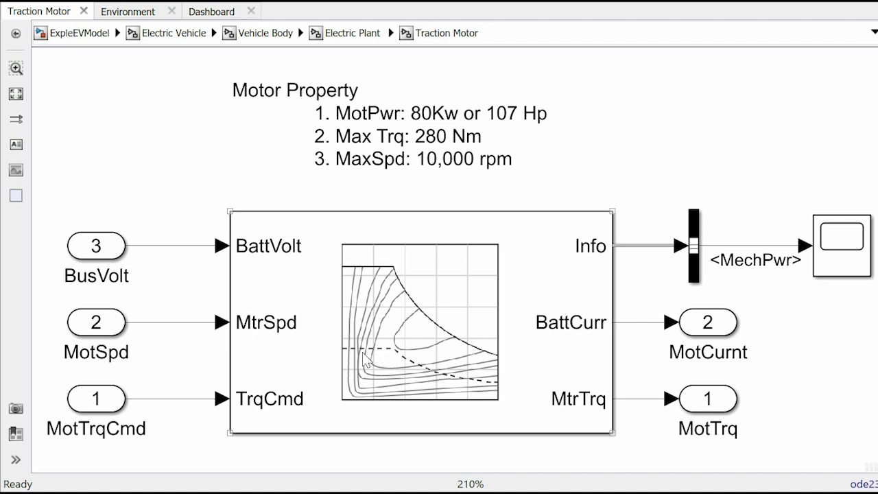
{"action": "left_click", "coordinate": [344, 352]}
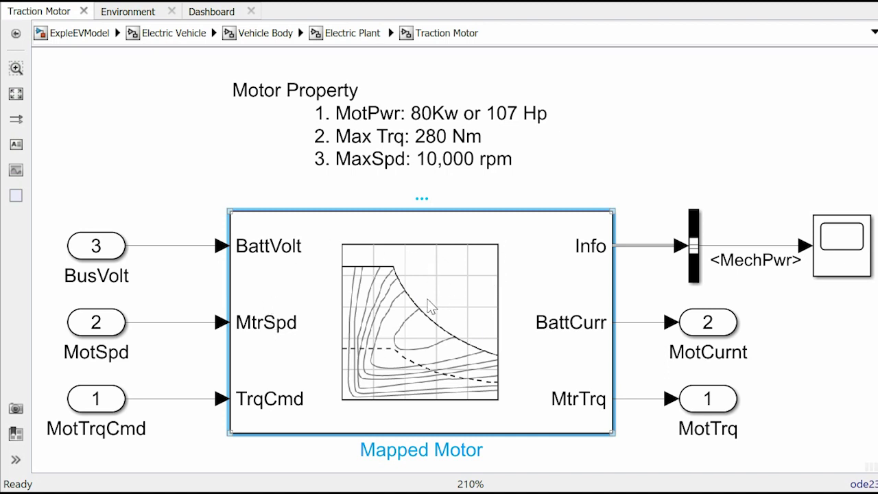
{"action": "left_click", "coordinate": [376, 166]}
{"action": "left_click", "coordinate": [191, 252]}
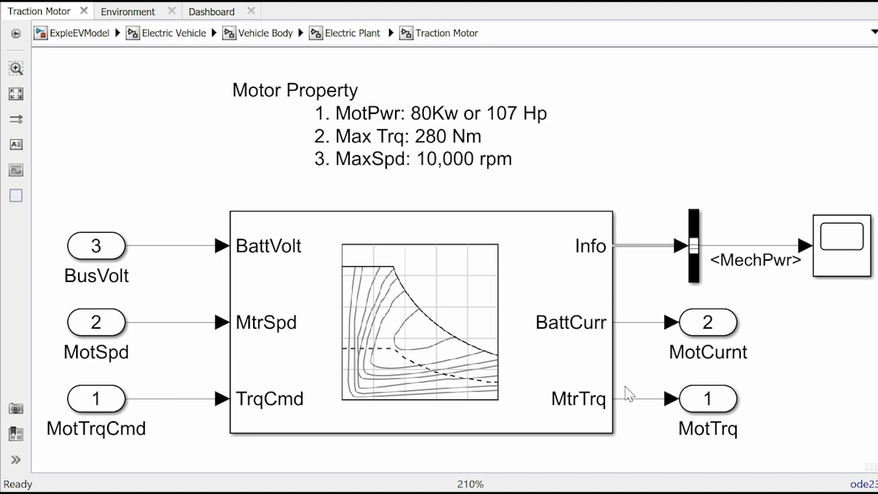
{"action": "left_click", "coordinate": [638, 399]}
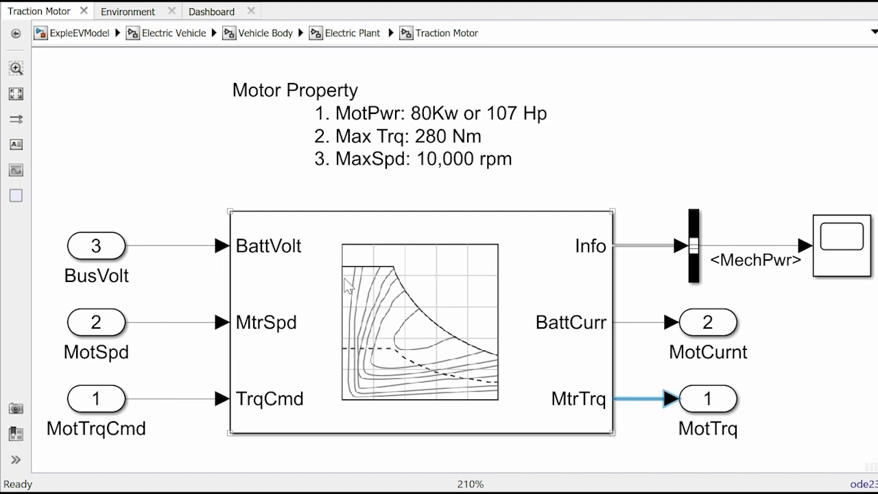
{"action": "left_click", "coordinate": [207, 162]}
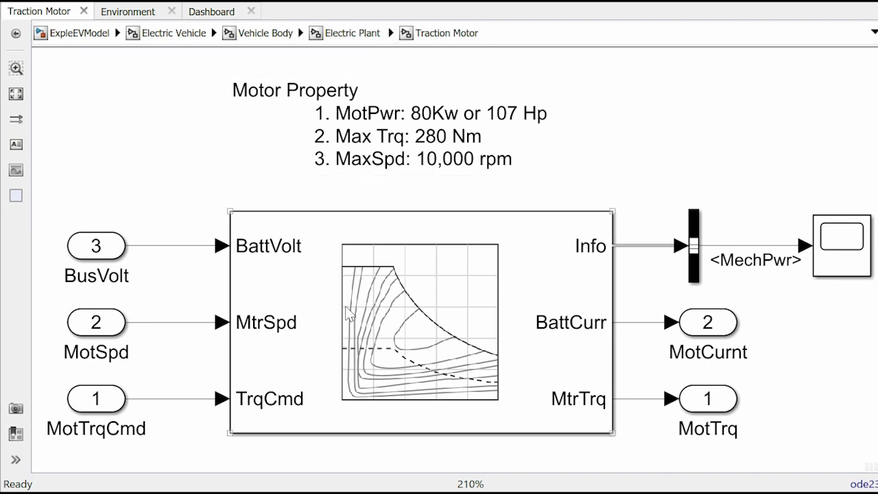
{"action": "left_click", "coordinate": [447, 338]}
Go up to the Electric Plant and open the Battery Pack subsystem
{"action": "left_click", "coordinate": [347, 41]}
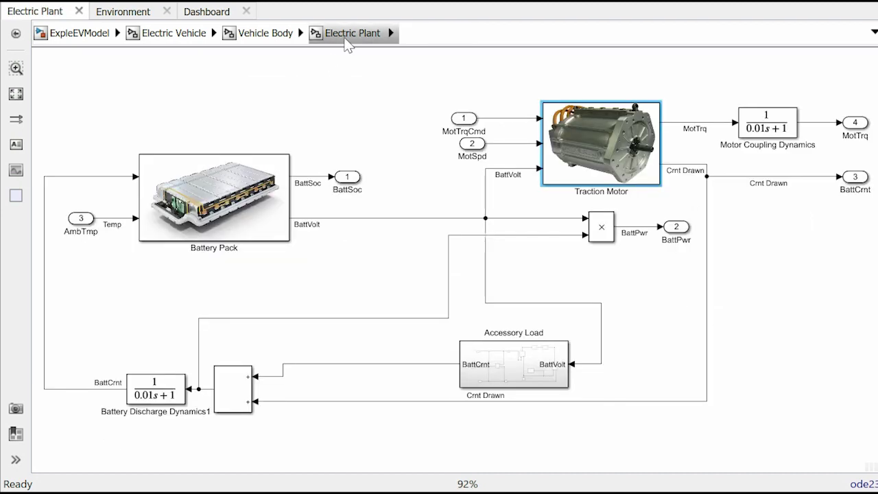
{"action": "double_click", "coordinate": [223, 212]}
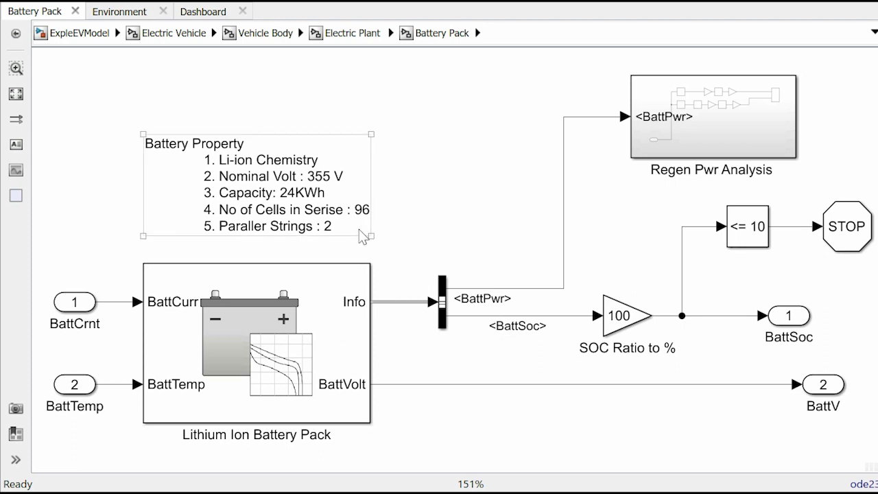
Select the Lithium Ion Battery Pack block feeding BattSoc through a 100 gain
{"action": "left_click", "coordinate": [345, 314]}
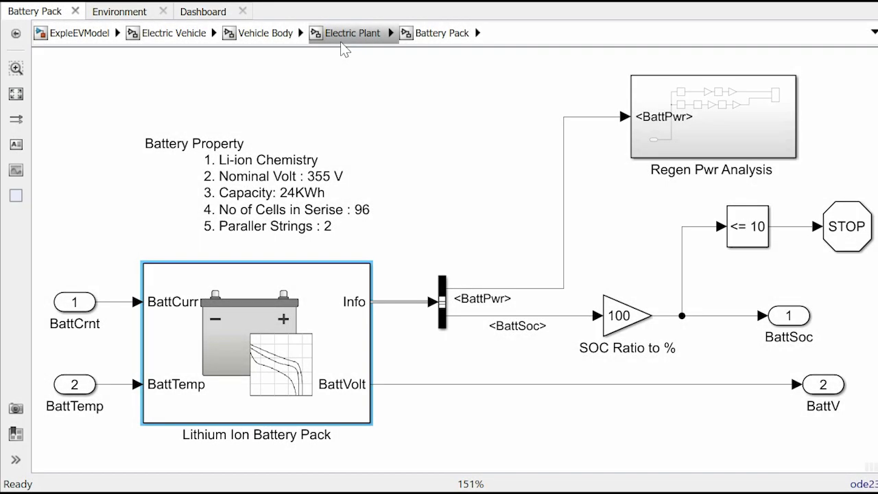
Back in Vehicle Body, inspect the MotTrq signal into Driveline, then open the Driveline subsystem
{"action": "left_click", "coordinate": [266, 33]}
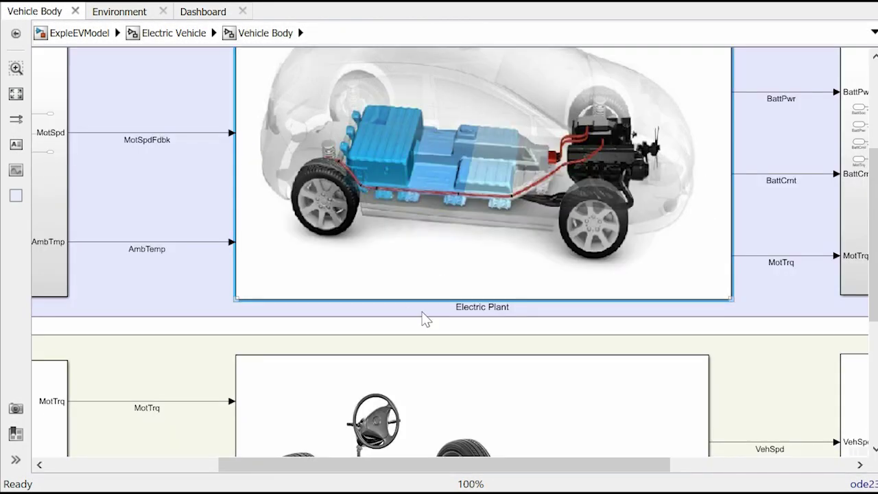
{"action": "scroll", "coordinate": [487, 359], "scroll_direction": "down", "scroll_amount": 4}
{"action": "scroll", "coordinate": [484, 452], "scroll_direction": "up", "scroll_amount": 2}
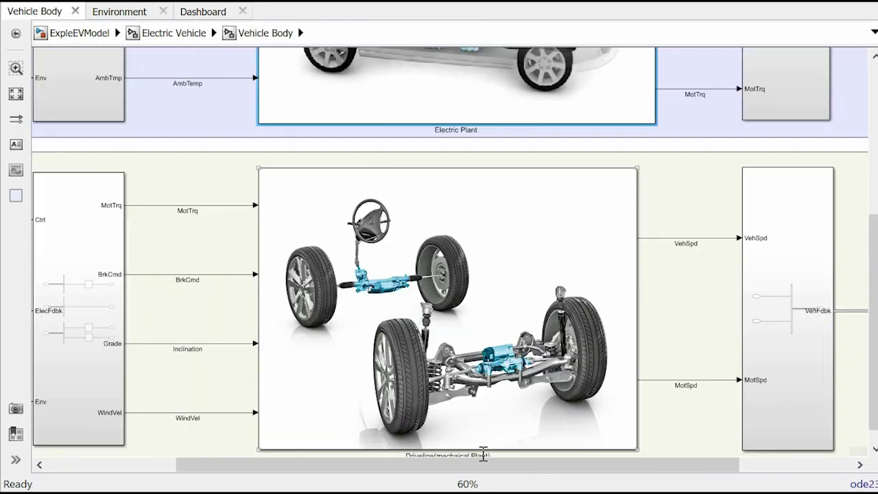
{"action": "left_click", "coordinate": [658, 224]}
{"action": "left_click", "coordinate": [207, 207]}
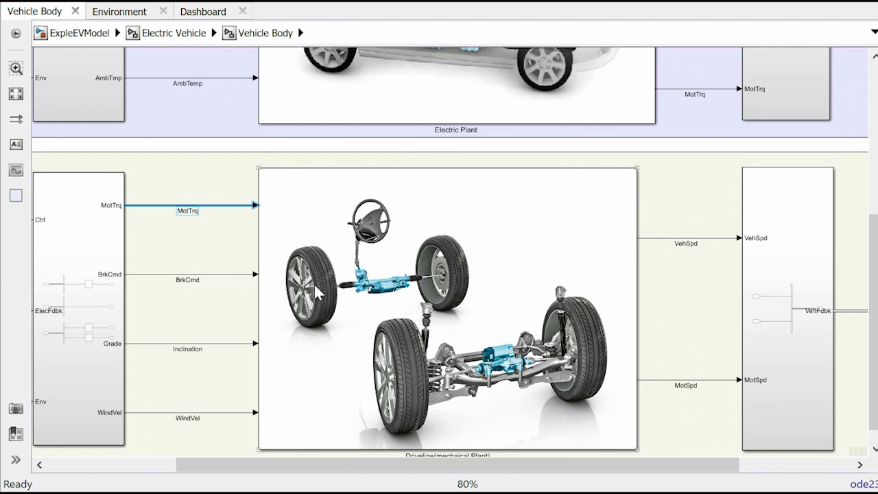
{"action": "left_click", "coordinate": [559, 375]}
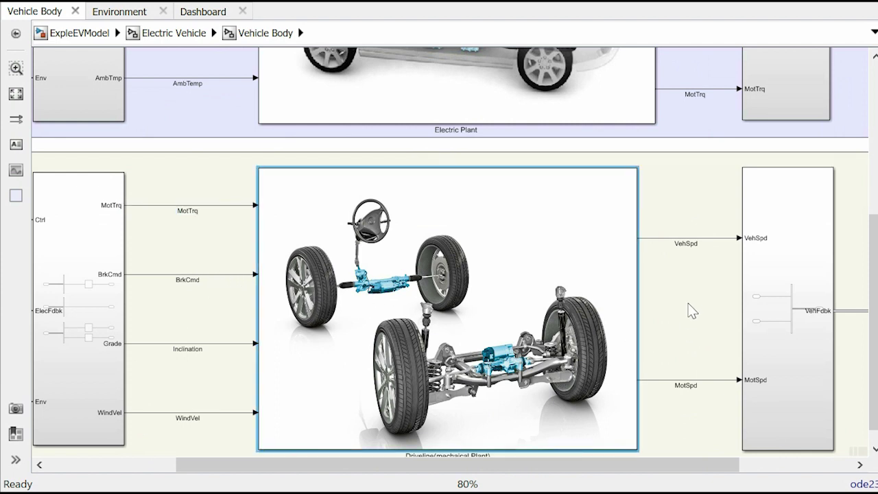
{"action": "scroll", "coordinate": [693, 242], "scroll_direction": "down", "scroll_amount": 2}
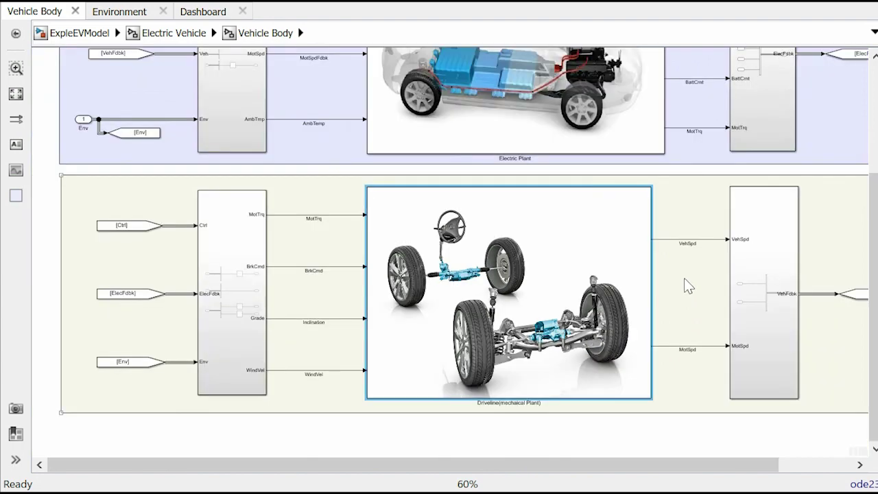
{"action": "scroll", "coordinate": [549, 436], "scroll_direction": "up", "scroll_amount": 2}
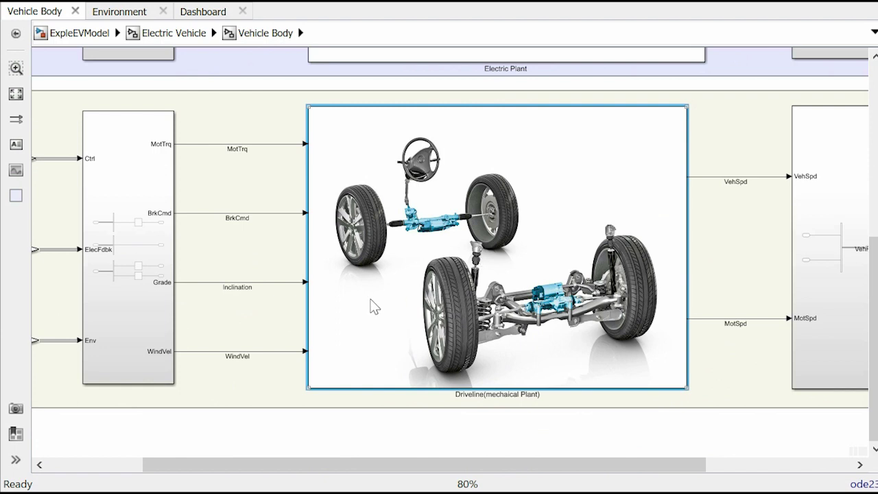
{"action": "scroll", "coordinate": [404, 288], "scroll_direction": "up", "scroll_amount": 1}
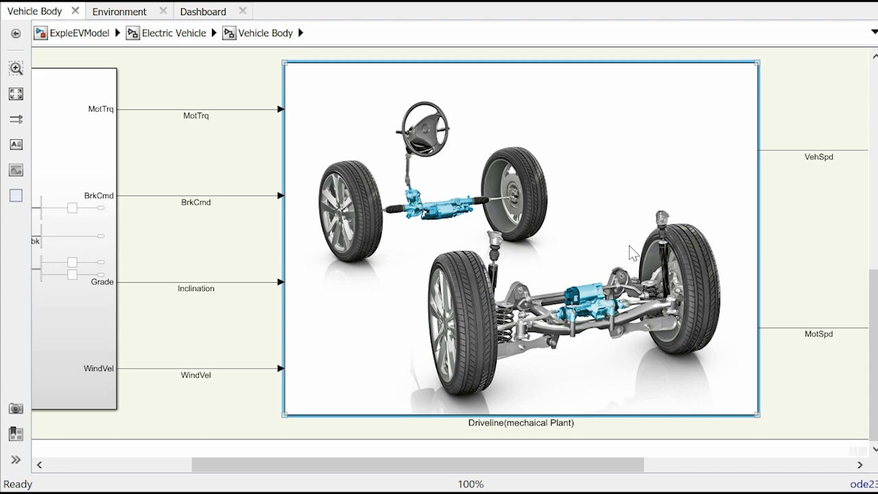
{"action": "double_click", "coordinate": [578, 296]}
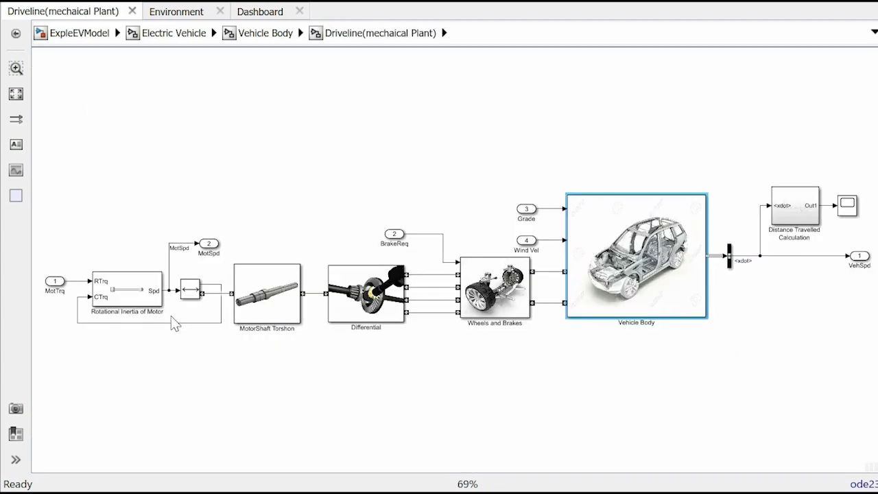
{"action": "left_click", "coordinate": [135, 296]}
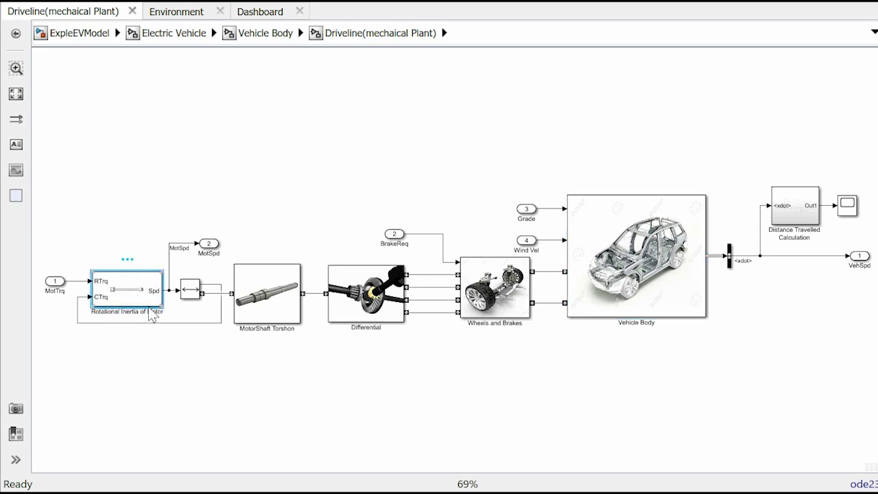
{"action": "left_click", "coordinate": [279, 306]}
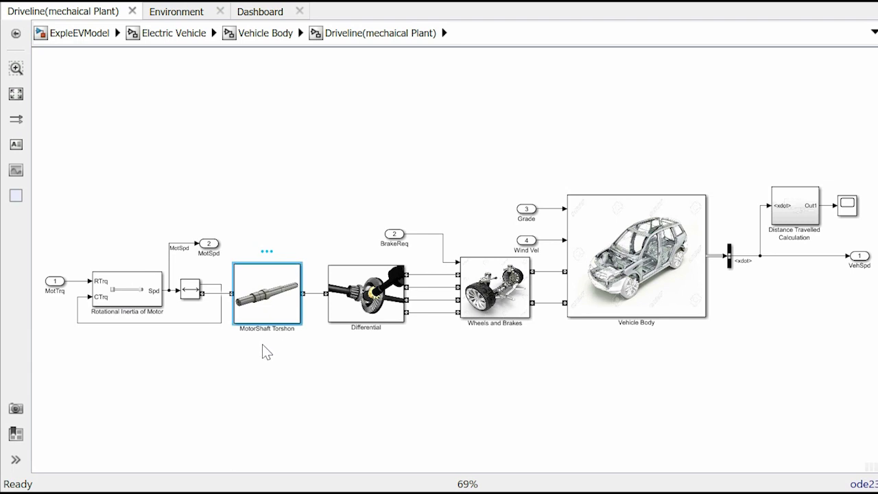
{"action": "left_click", "coordinate": [363, 307]}
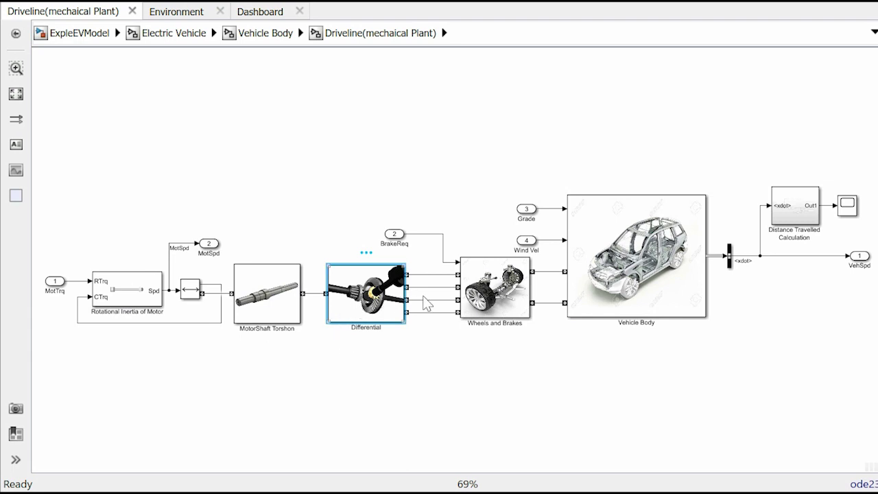
{"action": "left_click", "coordinate": [483, 303]}
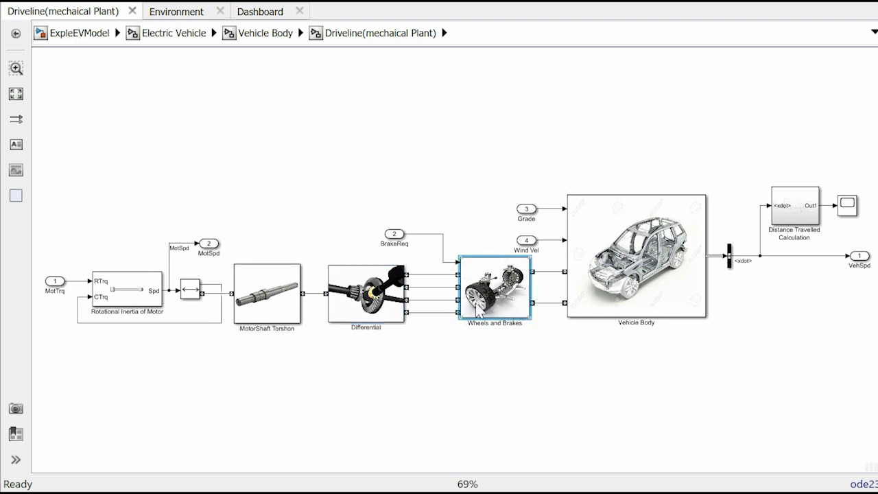
{"action": "left_click", "coordinate": [607, 293]}
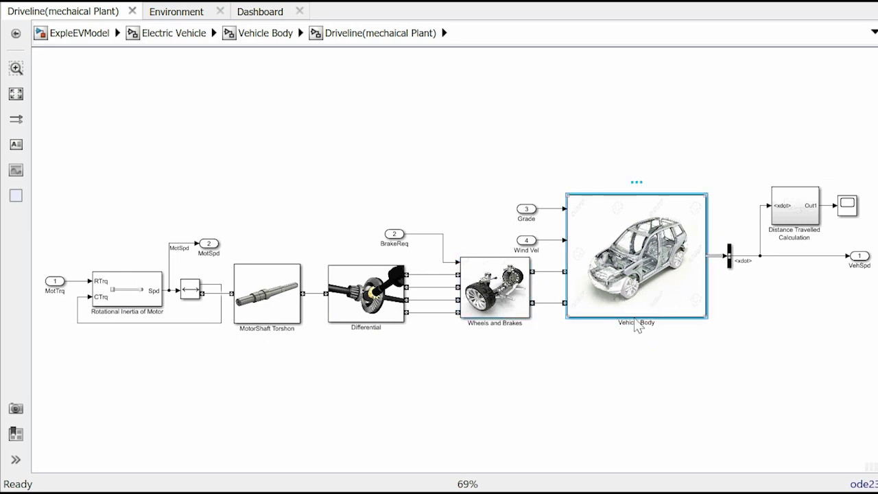
{"action": "left_click", "coordinate": [233, 360]}
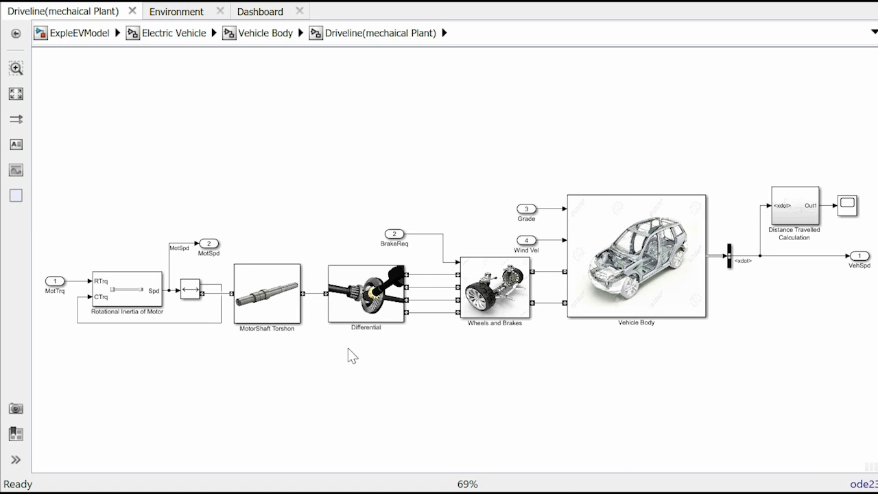
{"action": "left_click", "coordinate": [356, 317]}
{"action": "scroll", "coordinate": [366, 295], "scroll_direction": "up", "scroll_amount": 4}
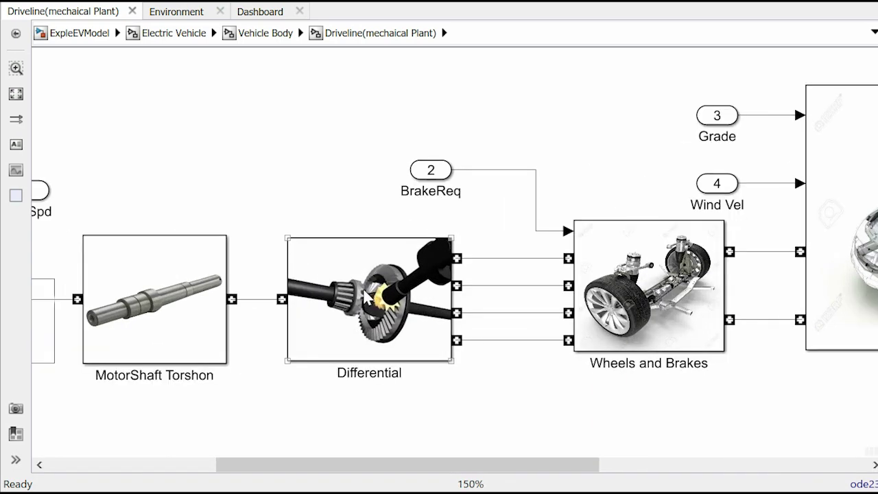
{"action": "scroll", "coordinate": [366, 296], "scroll_direction": "up", "scroll_amount": 1}
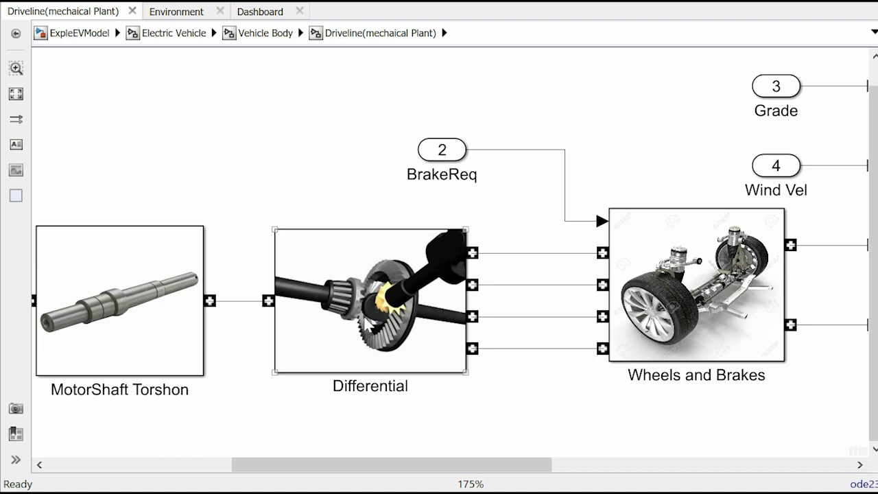
{"action": "double_click", "coordinate": [365, 296]}
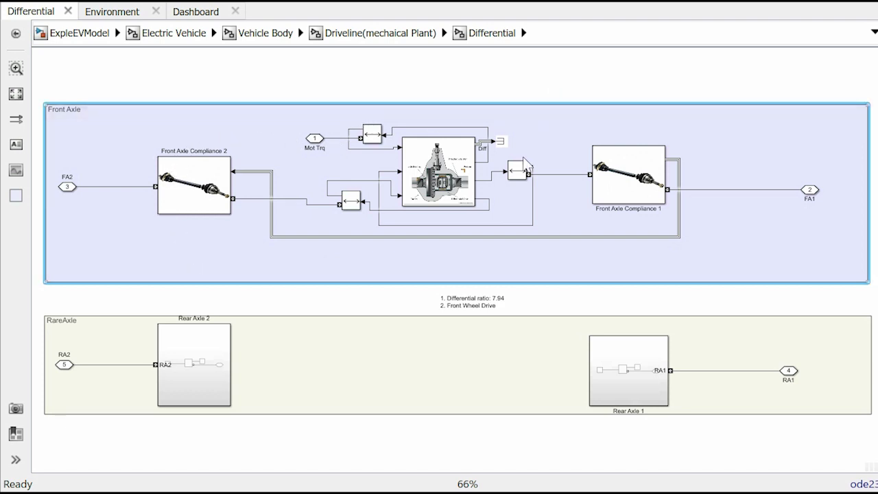
{"action": "left_click", "coordinate": [378, 362]}
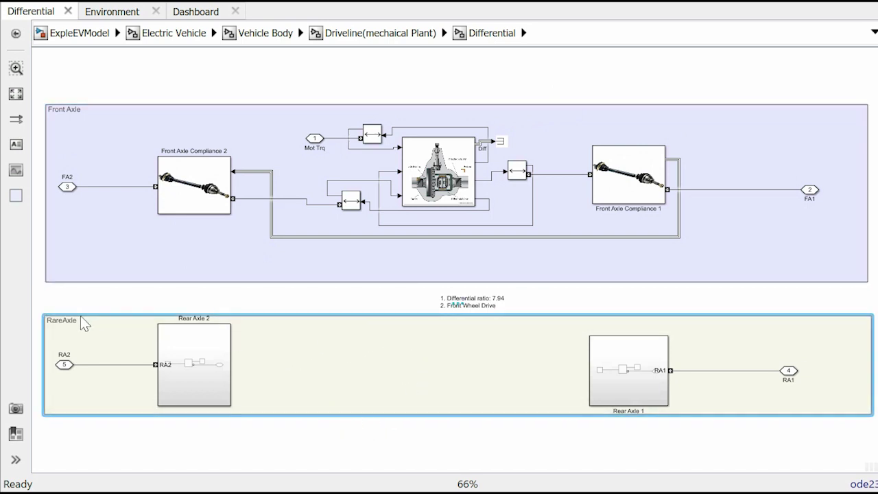
{"action": "scroll", "coordinate": [68, 329], "scroll_direction": "up", "scroll_amount": 4}
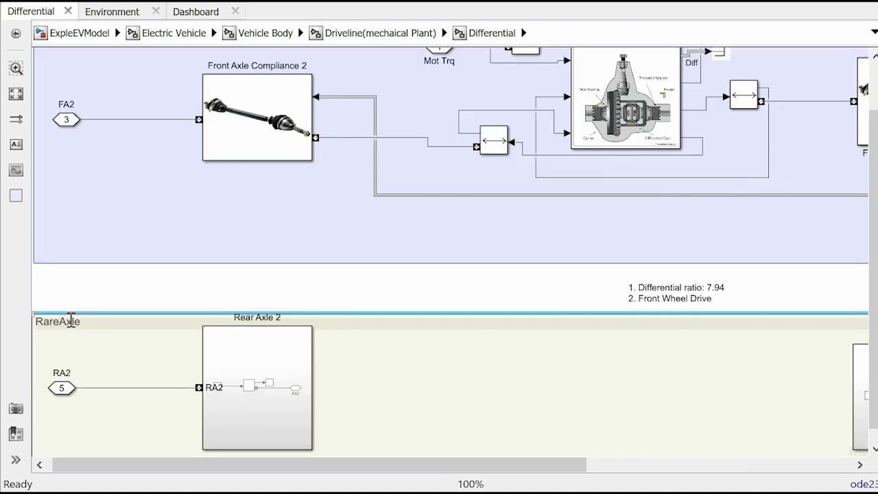
{"action": "scroll", "coordinate": [69, 329], "scroll_direction": "down", "scroll_amount": 2}
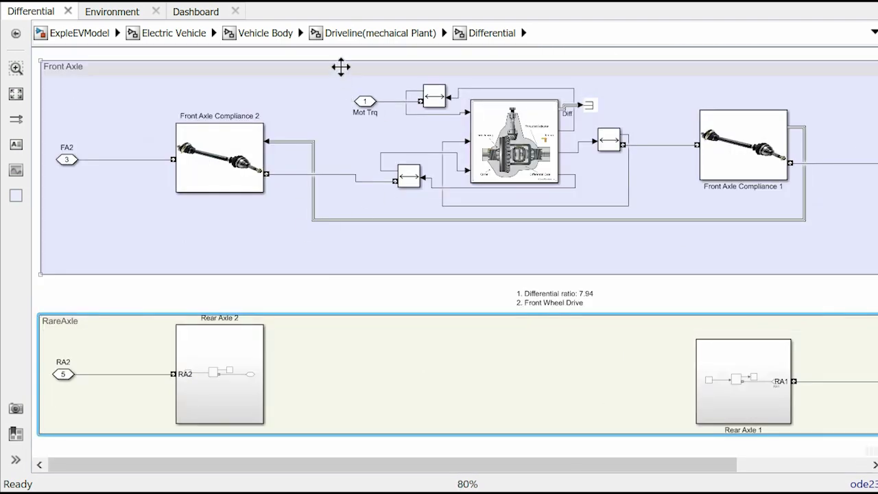
{"action": "left_click", "coordinate": [377, 42]}
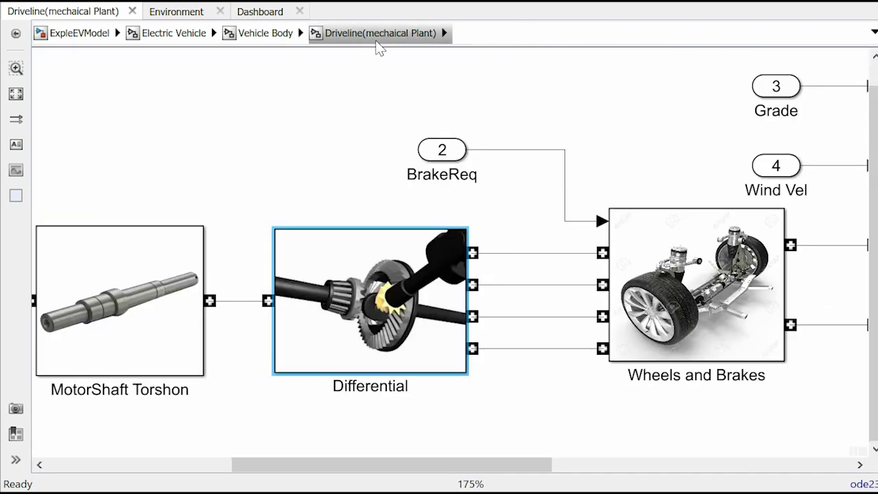
{"action": "double_click", "coordinate": [703, 297]}
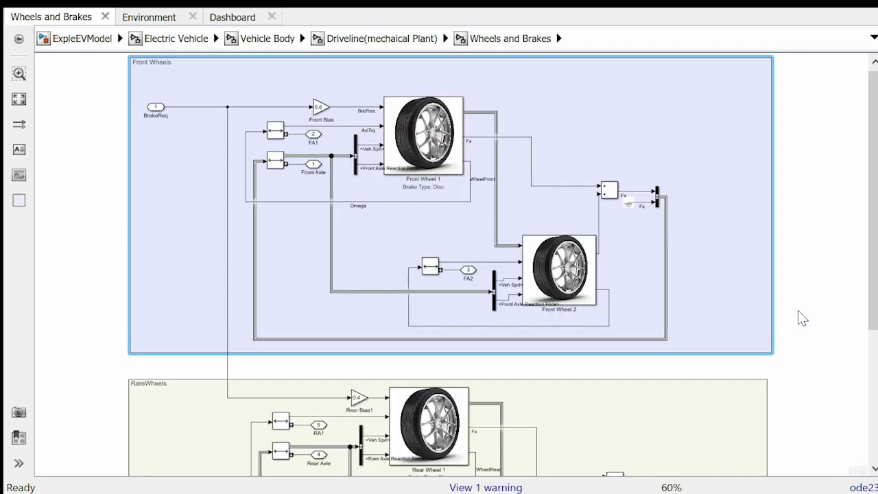
{"action": "key", "text": "space"}
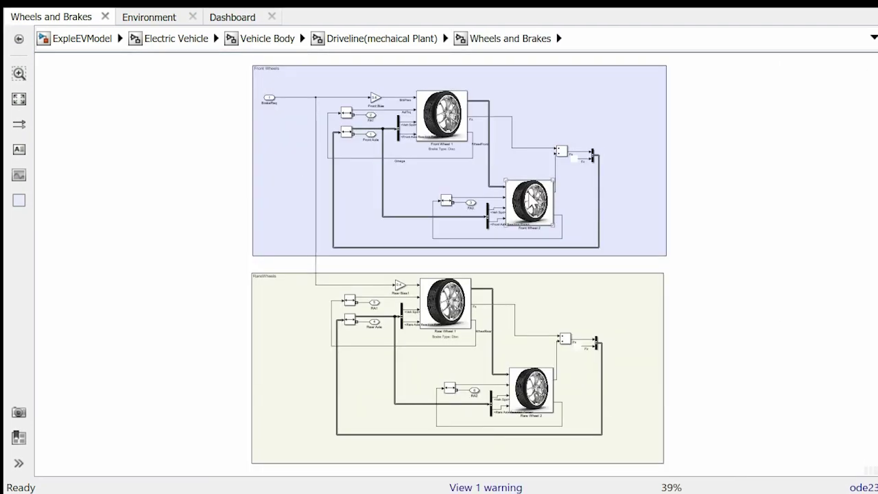
{"action": "left_click", "coordinate": [452, 128]}
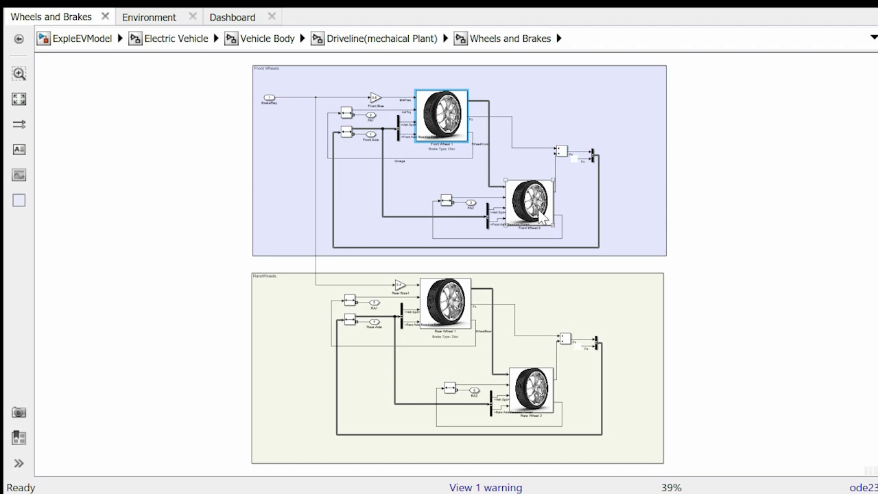
{"action": "left_click", "coordinate": [521, 200]}
{"action": "left_click", "coordinate": [456, 309]}
{"action": "left_click", "coordinate": [532, 406]}
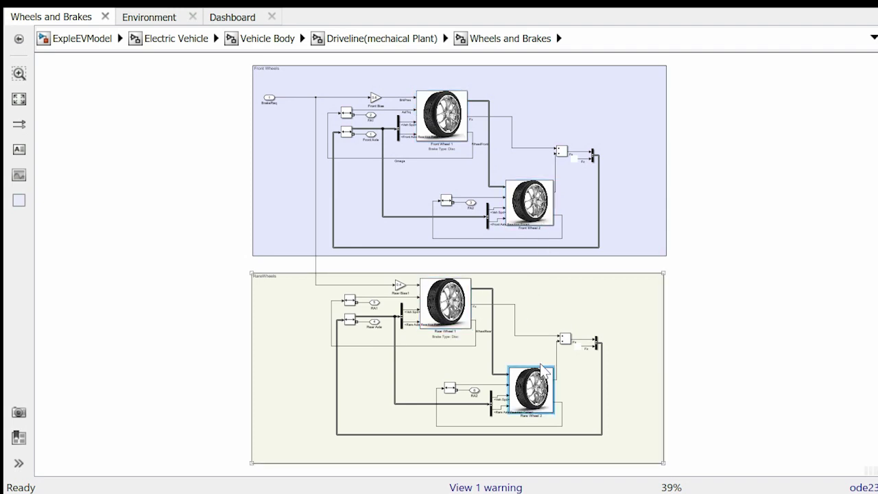
{"action": "scroll", "coordinate": [452, 89], "scroll_direction": "up", "scroll_amount": 3}
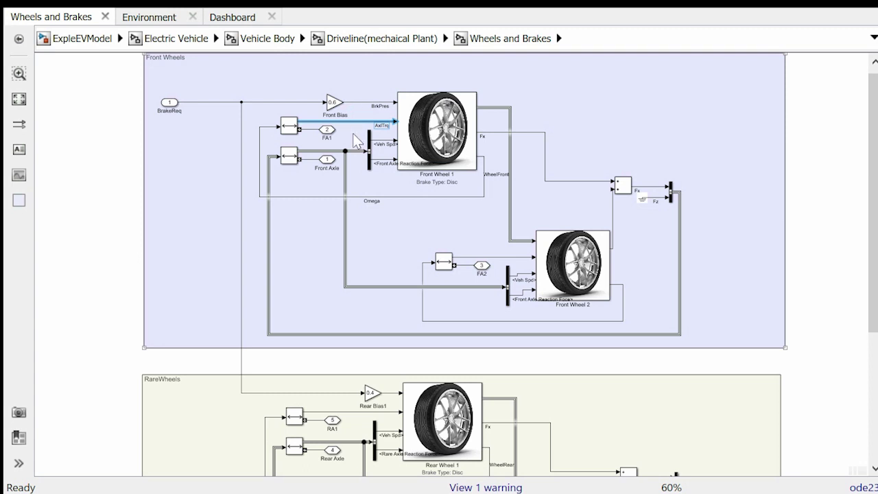
{"action": "left_click", "coordinate": [317, 122]}
{"action": "left_click", "coordinate": [274, 102]}
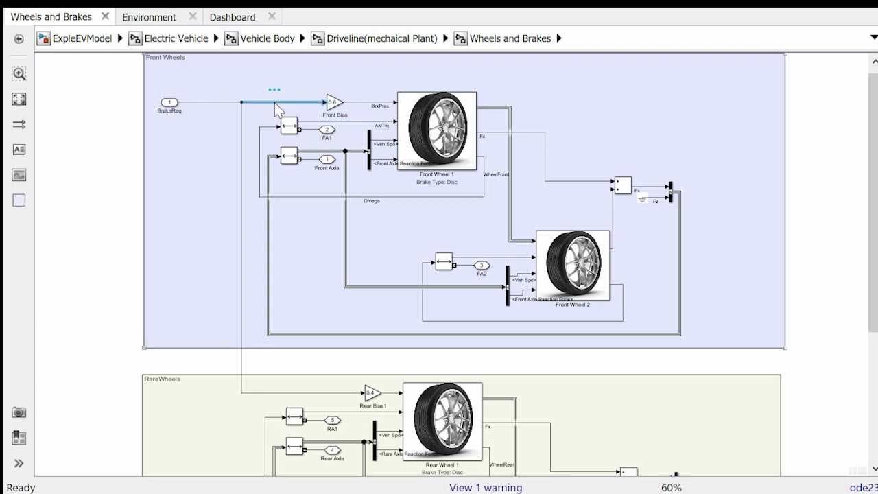
{"action": "left_click", "coordinate": [242, 128]}
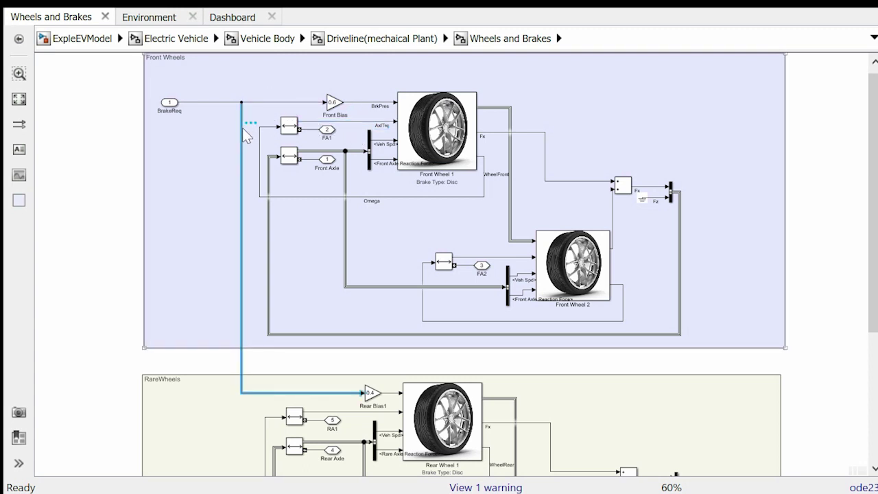
{"action": "scroll", "coordinate": [480, 96], "scroll_direction": "up", "scroll_amount": 3}
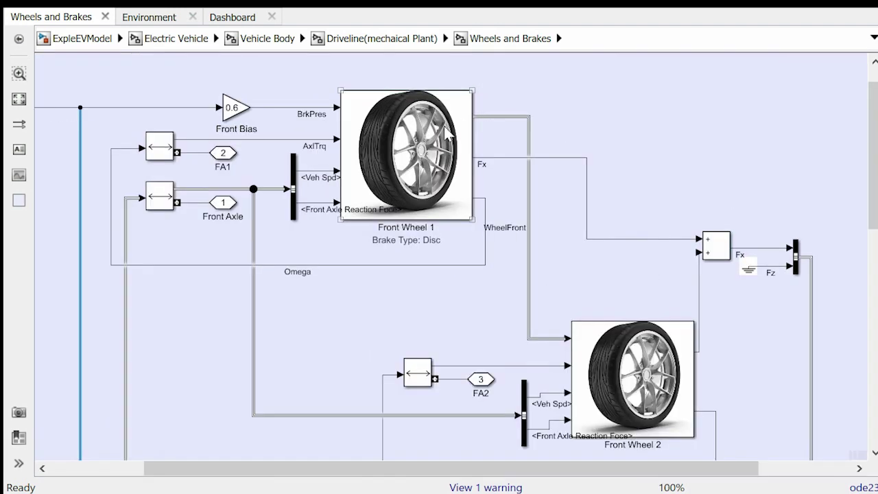
{"action": "left_click", "coordinate": [426, 141]}
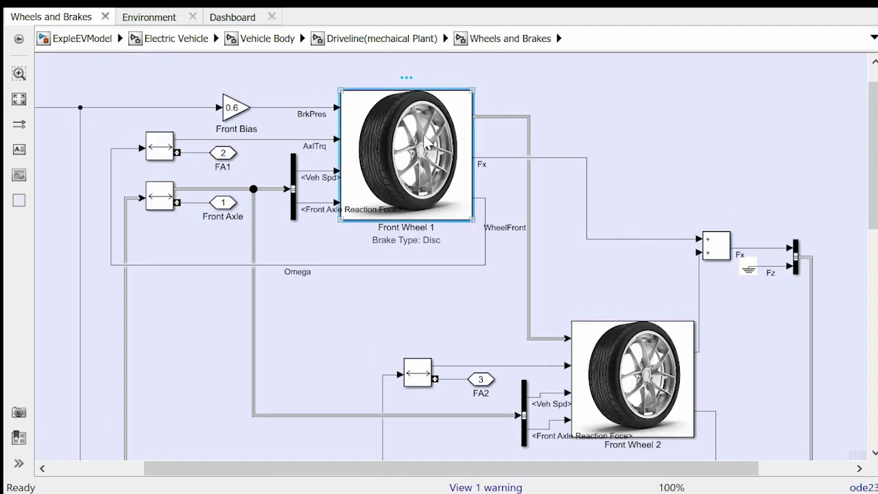
{"action": "double_click", "coordinate": [427, 141]}
{"action": "left_click_drag", "start_coordinate": [693, 3], "coordinate": [497, 52]}
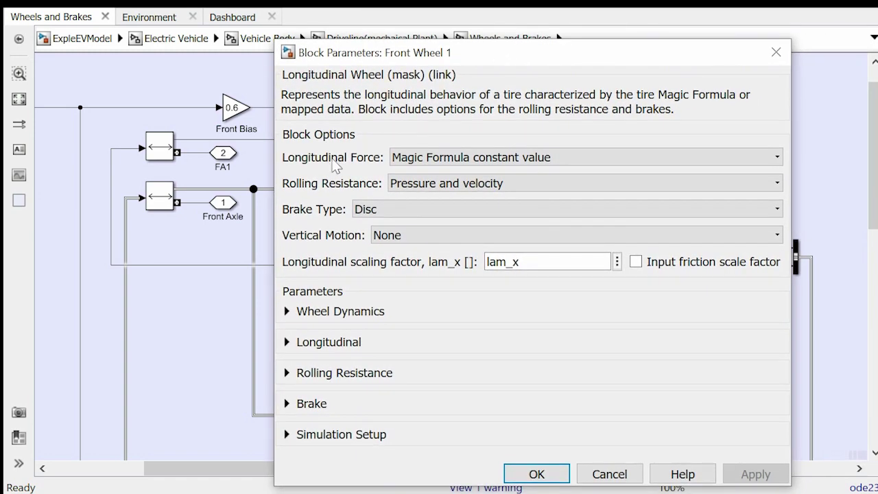
{"action": "left_click", "coordinate": [288, 312]}
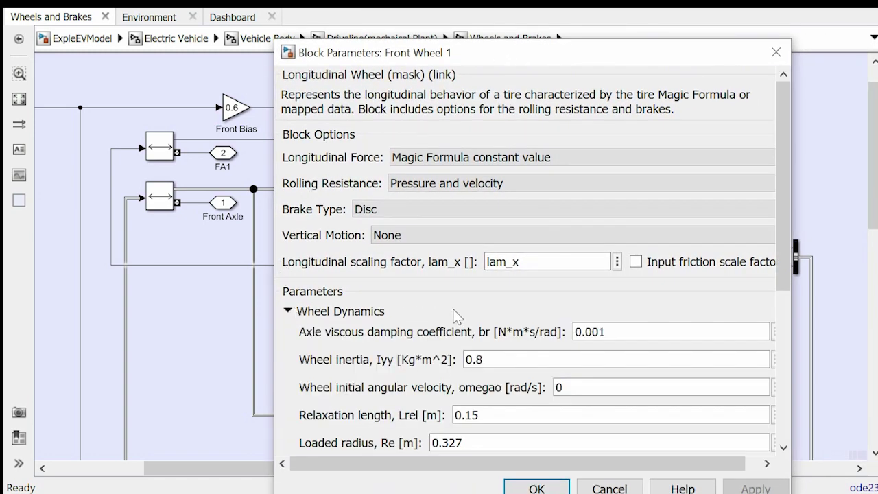
{"action": "scroll", "coordinate": [453, 309], "scroll_direction": "down", "scroll_amount": 5}
{"action": "scroll", "coordinate": [453, 310], "scroll_direction": "up", "scroll_amount": 1}
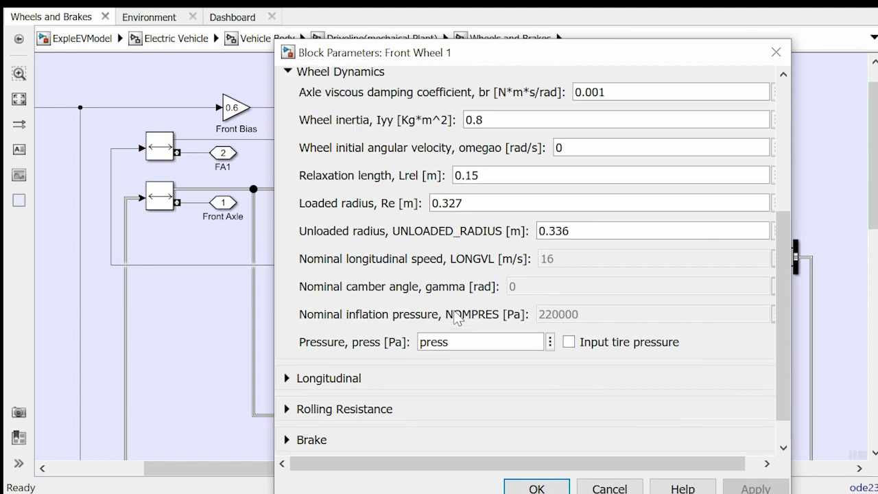
{"action": "scroll", "coordinate": [454, 316], "scroll_direction": "down", "scroll_amount": 1}
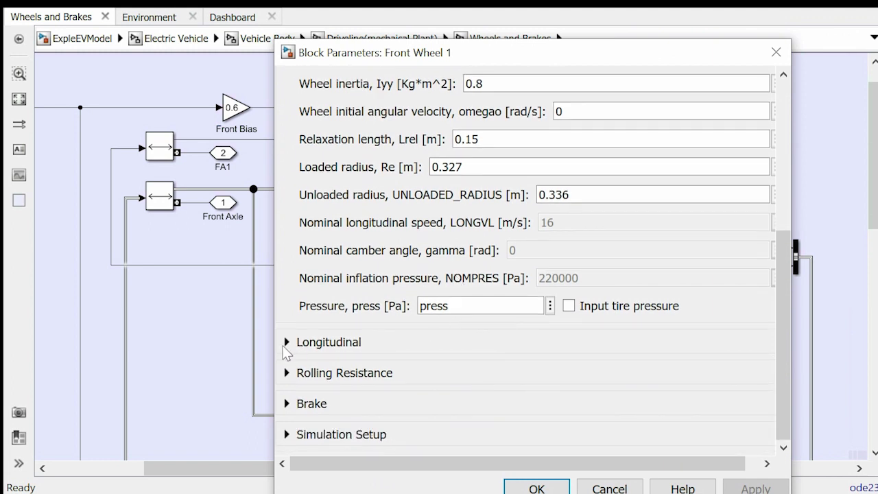
{"action": "left_click", "coordinate": [288, 342]}
{"action": "scroll", "coordinate": [412, 301], "scroll_direction": "down", "scroll_amount": 3}
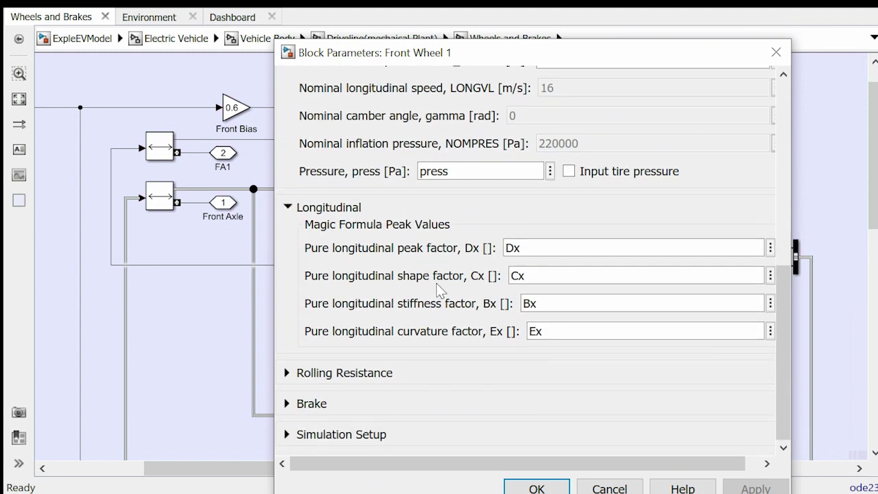
{"action": "left_click", "coordinate": [301, 374]}
{"action": "scroll", "coordinate": [322, 365], "scroll_direction": "down", "scroll_amount": 3}
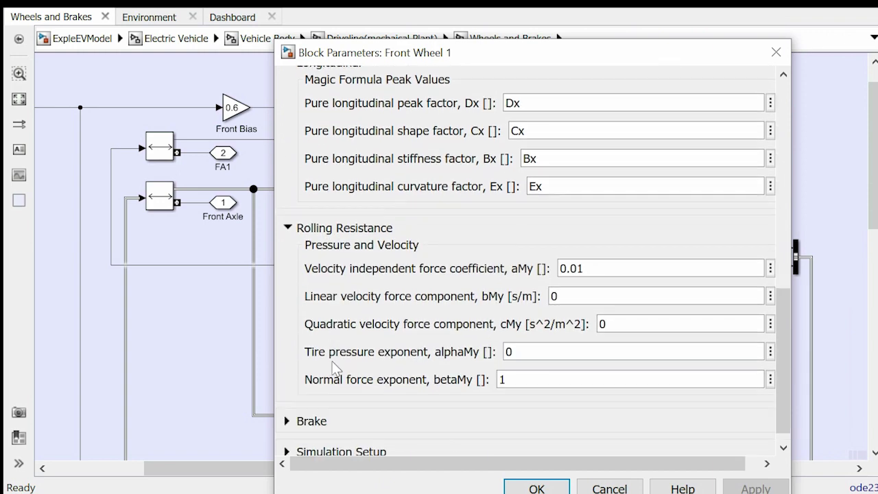
{"action": "scroll", "coordinate": [331, 363], "scroll_direction": "down", "scroll_amount": 1}
{"action": "left_click", "coordinate": [306, 406]}
{"action": "scroll", "coordinate": [390, 341], "scroll_direction": "down", "scroll_amount": 3}
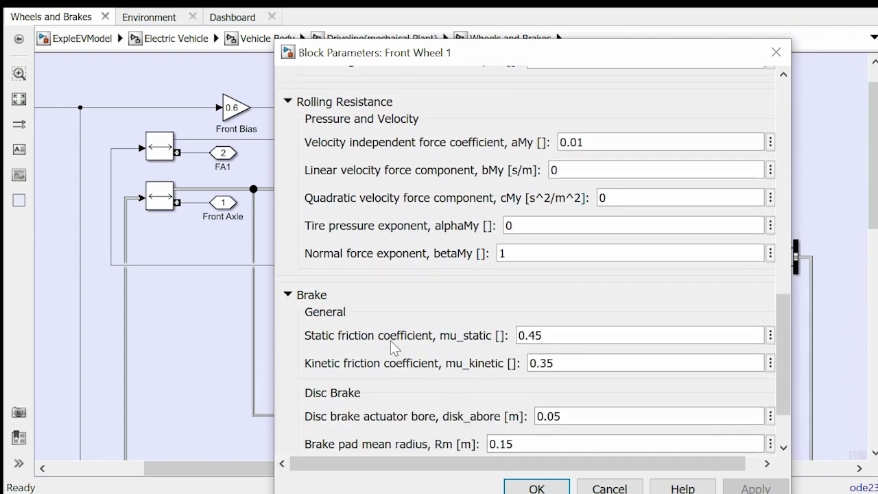
{"action": "scroll", "coordinate": [390, 340], "scroll_direction": "down", "scroll_amount": 3}
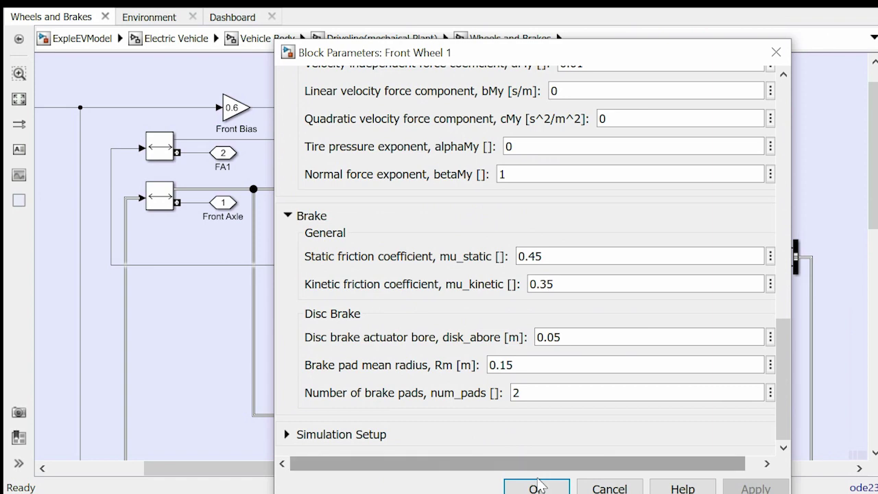
{"action": "left_click", "coordinate": [539, 485]}
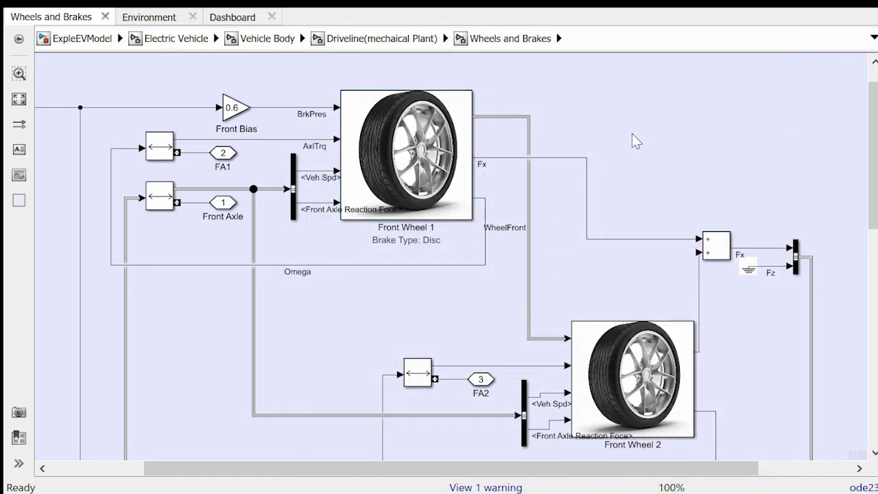
Leave the Front Wheels diagram for the Driveline level and select the Vehicle Body block
{"action": "key", "text": "space"}
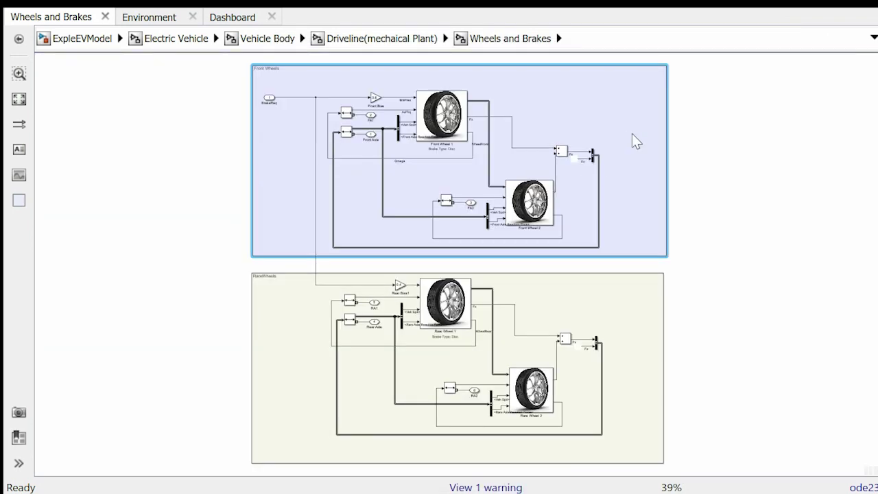
{"action": "left_click", "coordinate": [631, 134]}
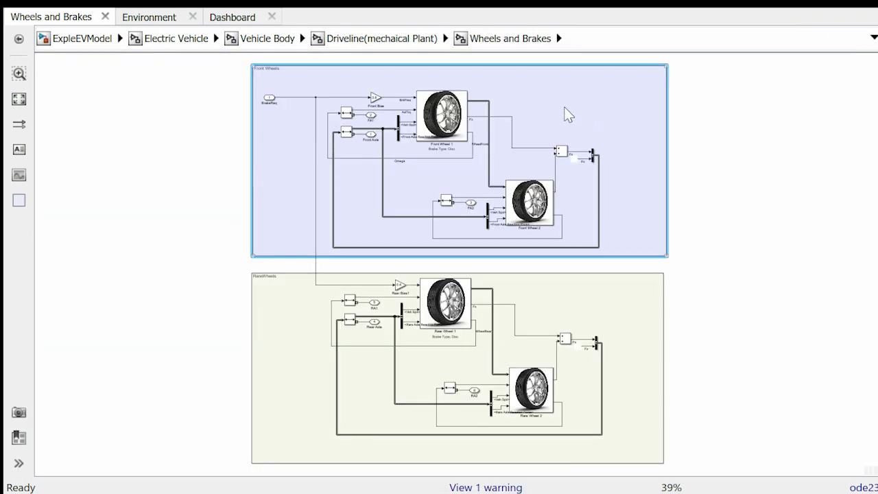
{"action": "left_click", "coordinate": [410, 46]}
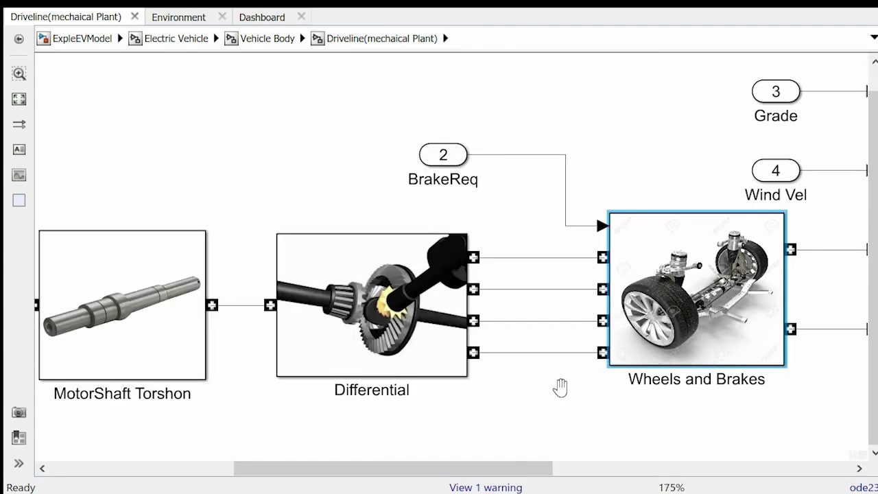
{"action": "key", "text": "space"}
{"action": "scroll", "coordinate": [712, 325], "scroll_direction": "up", "scroll_amount": 3}
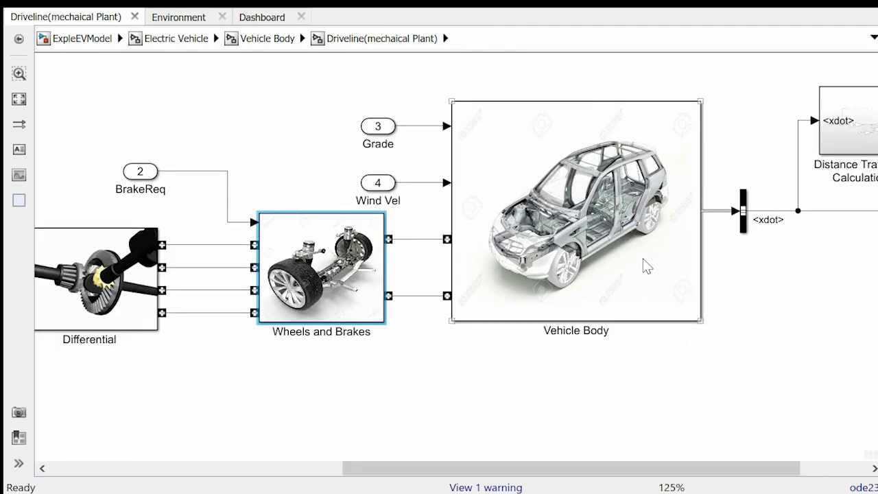
{"action": "left_click", "coordinate": [616, 240]}
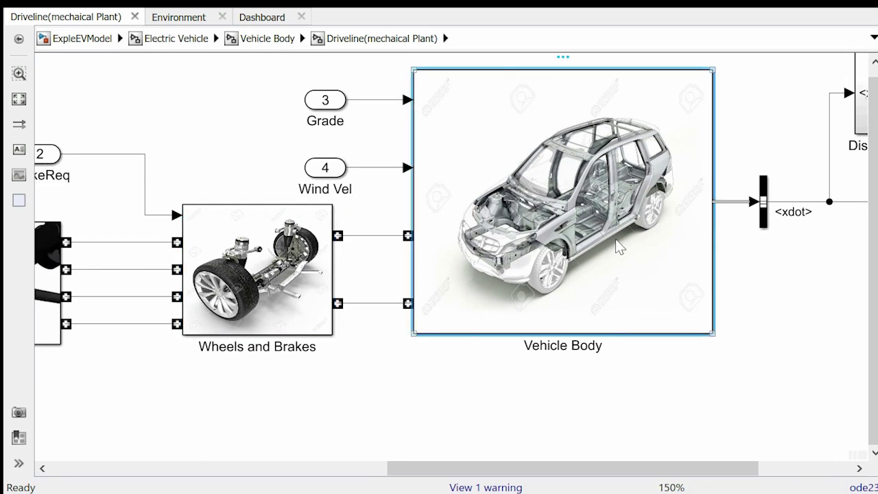
Open Vehicle Body and inspect the Rear Axle line, Vehicle Body 3 DOF block and Veh Spd signal
{"action": "double_click", "coordinate": [616, 239]}
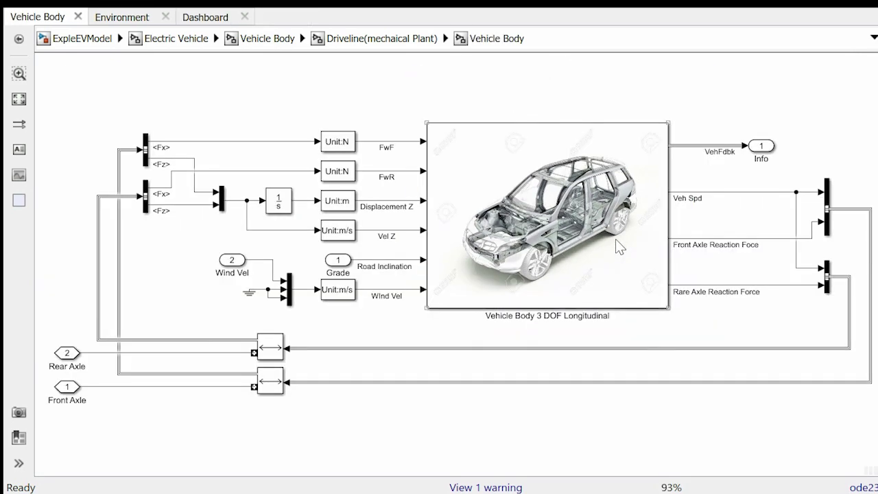
{"action": "left_click", "coordinate": [170, 353]}
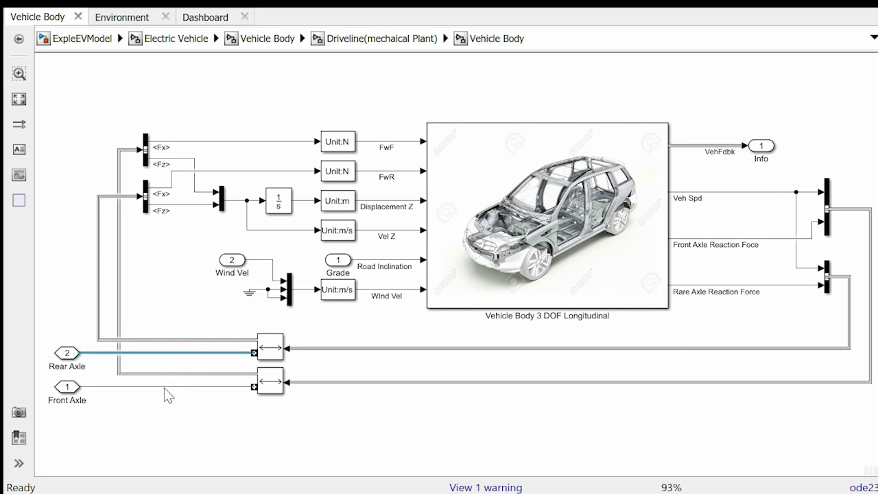
{"action": "left_click", "coordinate": [532, 241]}
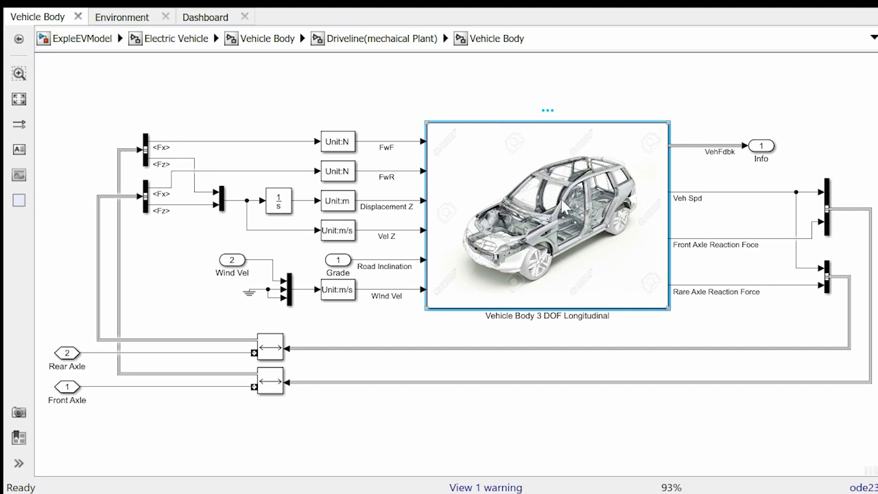
{"action": "left_click", "coordinate": [720, 193]}
{"action": "double_click", "coordinate": [645, 295]}
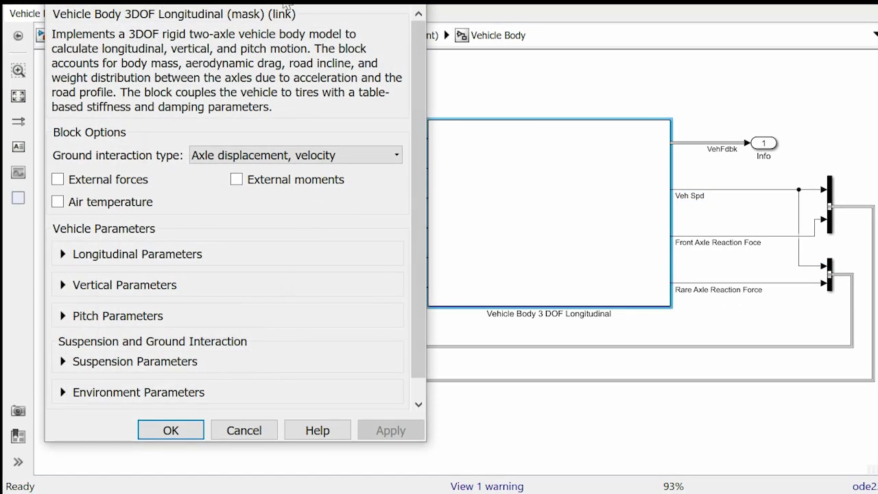
{"action": "left_click_drag", "start_coordinate": [278, 7], "coordinate": [469, 28]}
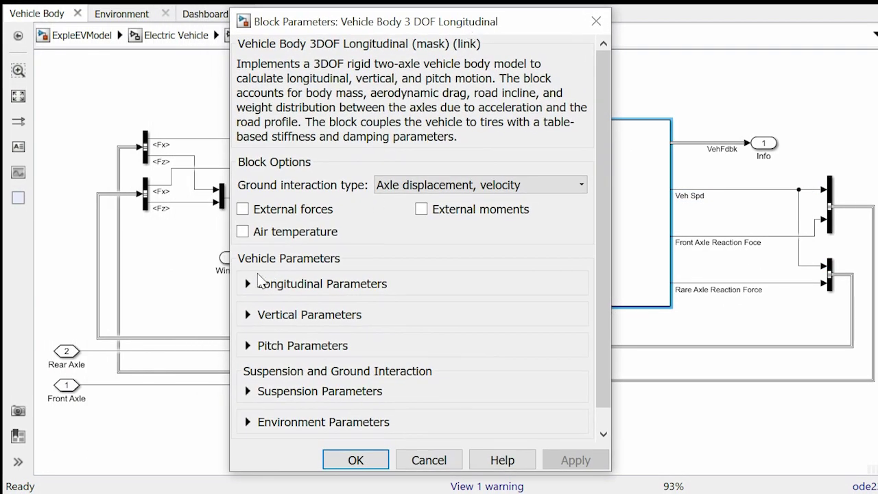
{"action": "left_click", "coordinate": [251, 282]}
{"action": "scroll", "coordinate": [381, 304], "scroll_direction": "down", "scroll_amount": 5}
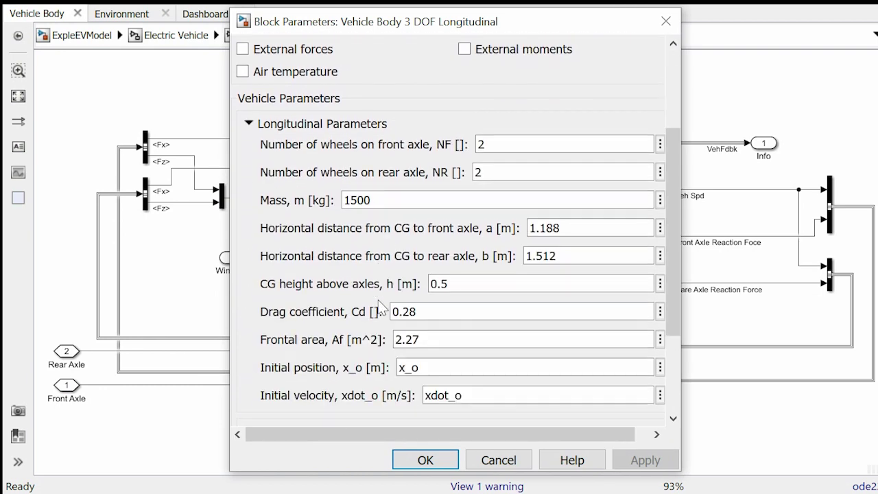
{"action": "left_click", "coordinate": [249, 301]}
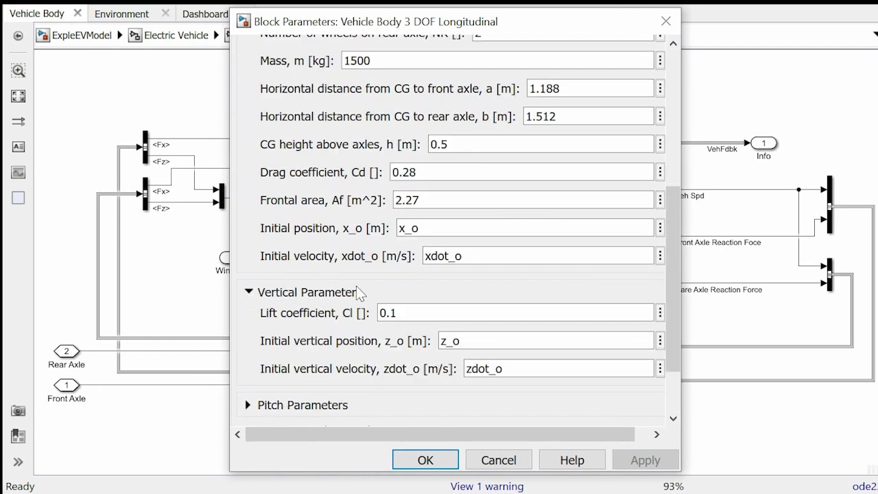
{"action": "scroll", "coordinate": [359, 292], "scroll_direction": "down", "scroll_amount": 3}
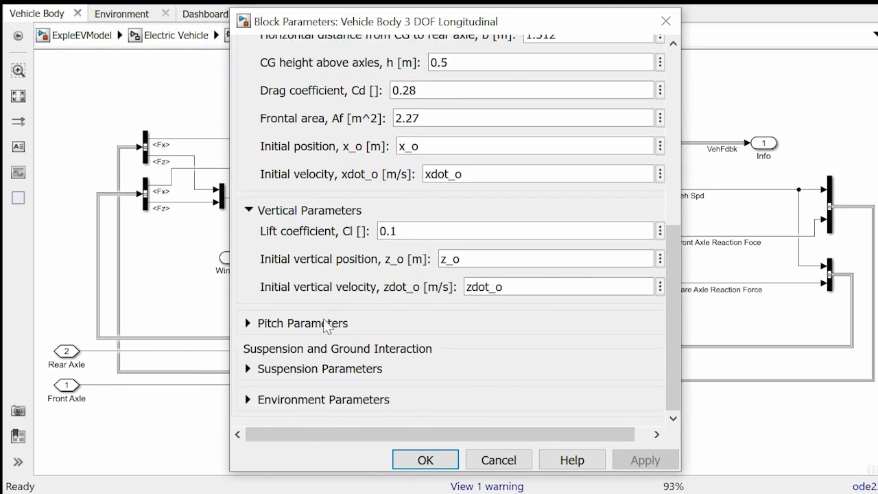
{"action": "left_click", "coordinate": [249, 369]}
{"action": "scroll", "coordinate": [396, 296], "scroll_direction": "down", "scroll_amount": 3}
{"action": "scroll", "coordinate": [397, 296], "scroll_direction": "down", "scroll_amount": 7}
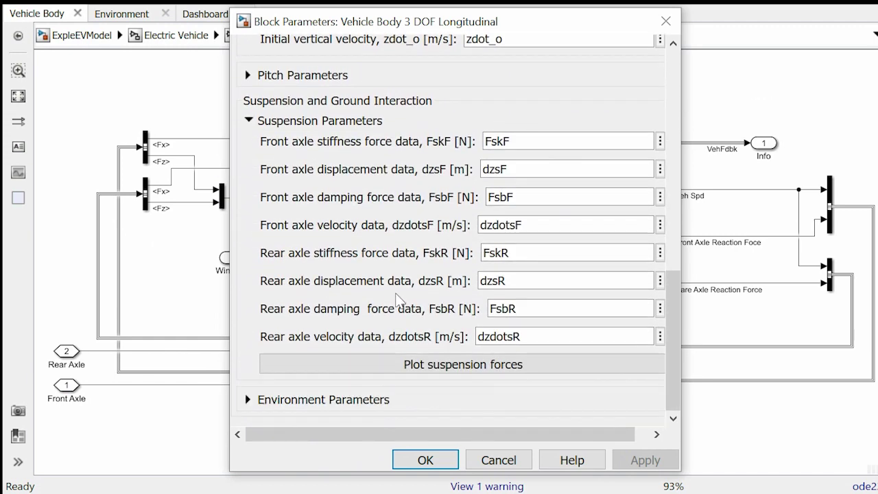
{"action": "left_click", "coordinate": [425, 459]}
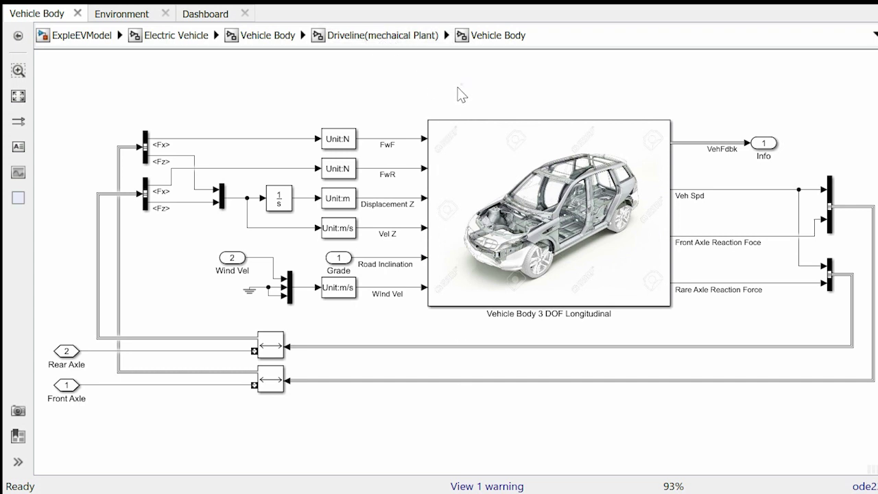
Go up to the Electric Vehicle diagram and open the Controller subsystem
{"action": "left_click", "coordinate": [168, 38]}
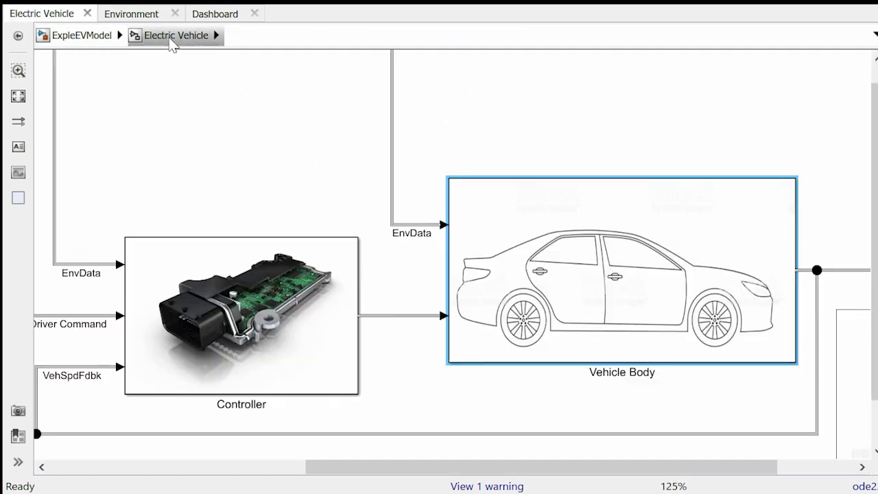
{"action": "scroll", "coordinate": [412, 299], "scroll_direction": "up", "scroll_amount": 5}
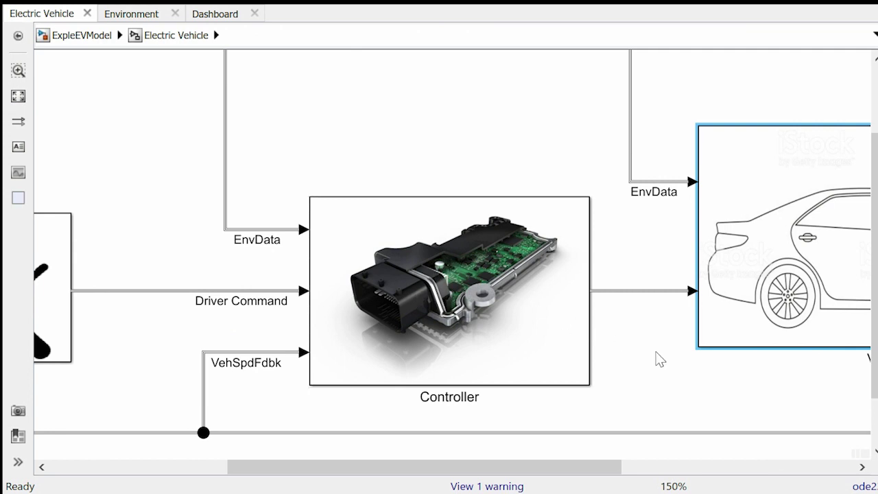
{"action": "left_click", "coordinate": [658, 358]}
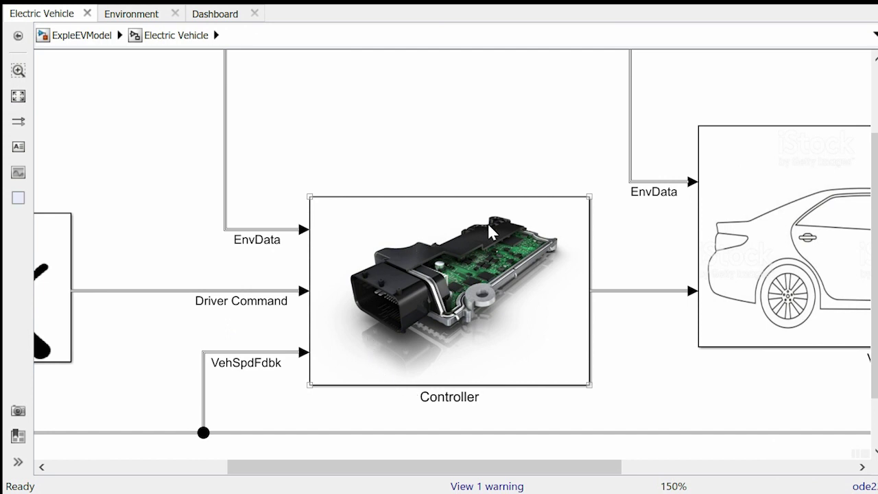
{"action": "left_click", "coordinate": [480, 282]}
{"action": "double_click", "coordinate": [494, 291]}
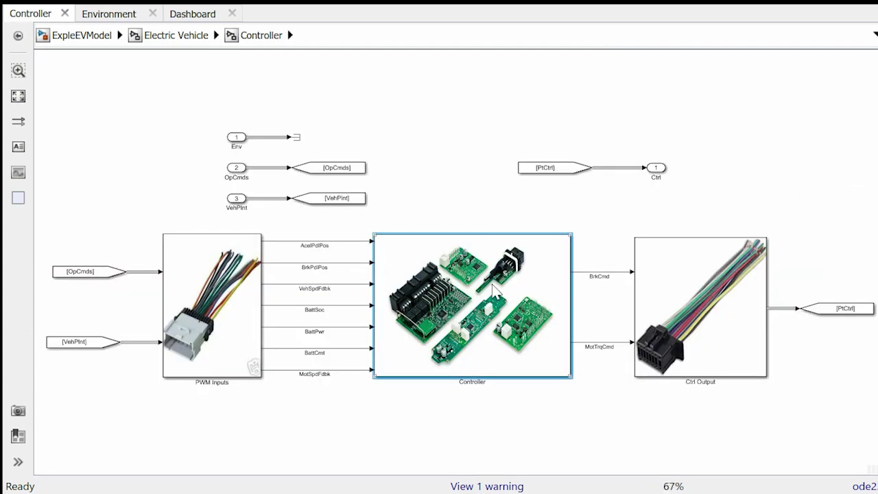
{"action": "scroll", "coordinate": [453, 316], "scroll_direction": "up", "scroll_amount": 3}
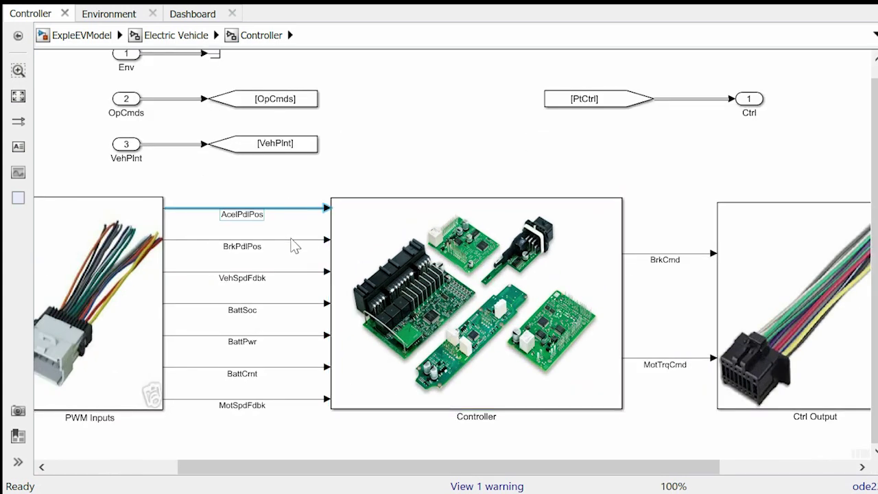
{"action": "left_click", "coordinate": [290, 240]}
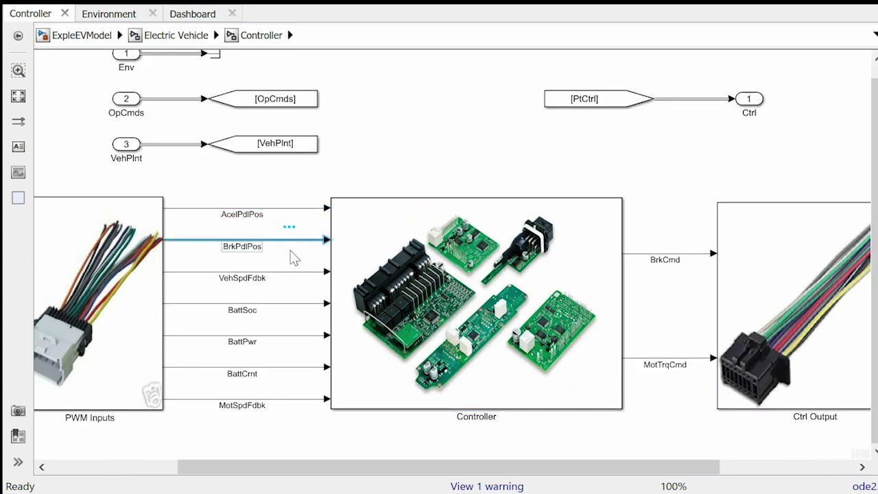
{"action": "left_click", "coordinate": [287, 271]}
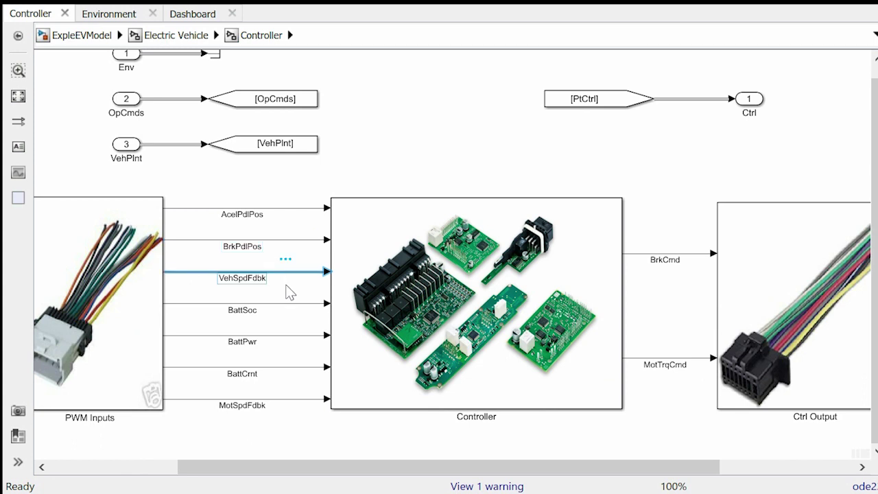
{"action": "left_click", "coordinate": [290, 401]}
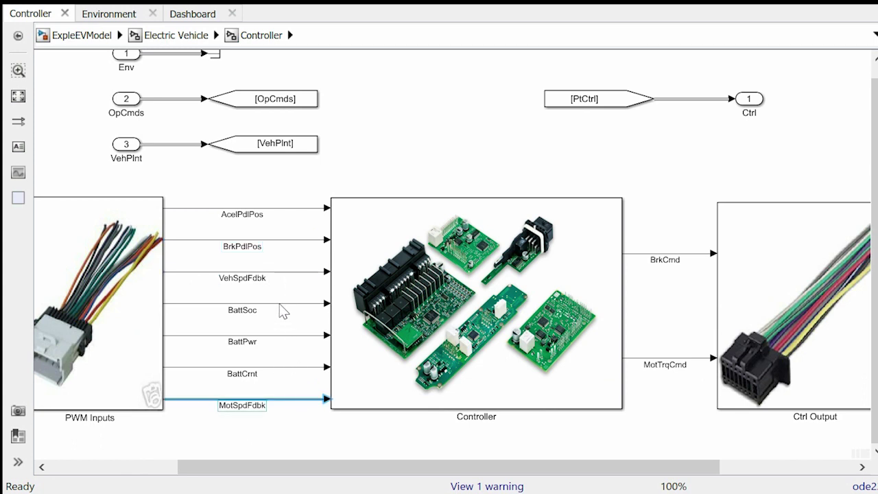
{"action": "left_click", "coordinate": [282, 304]}
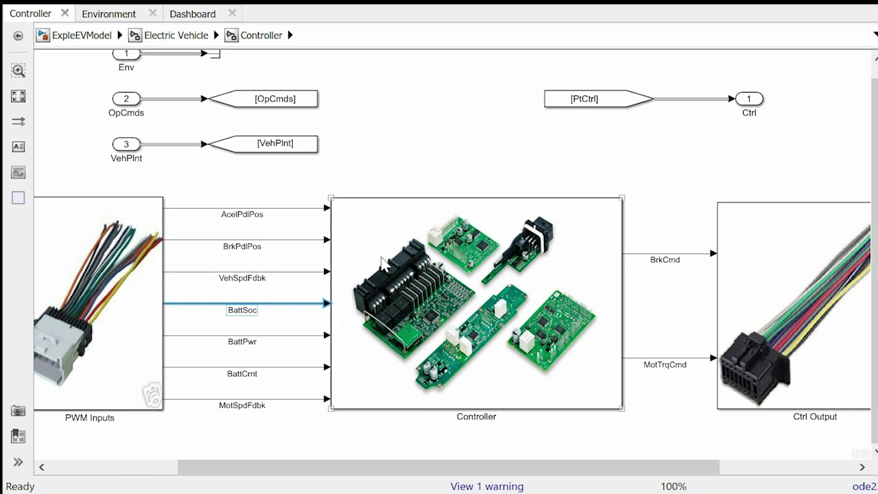
{"action": "left_click", "coordinate": [405, 283]}
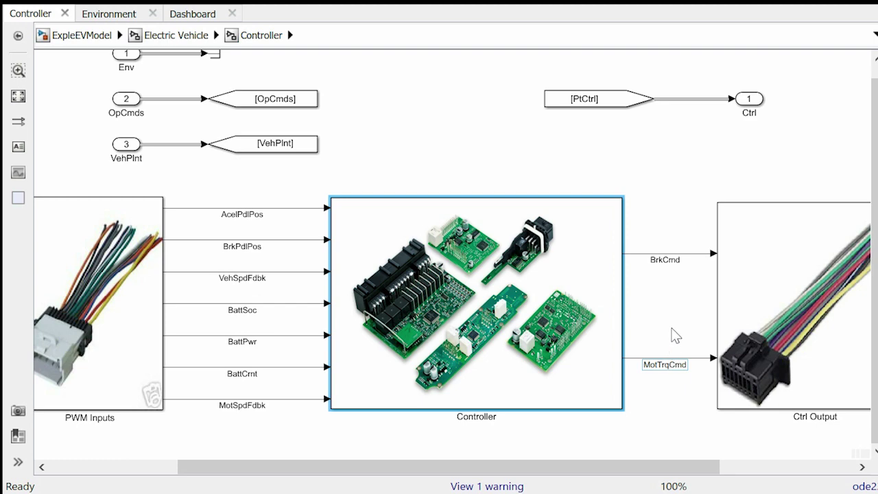
{"action": "left_click", "coordinate": [685, 254]}
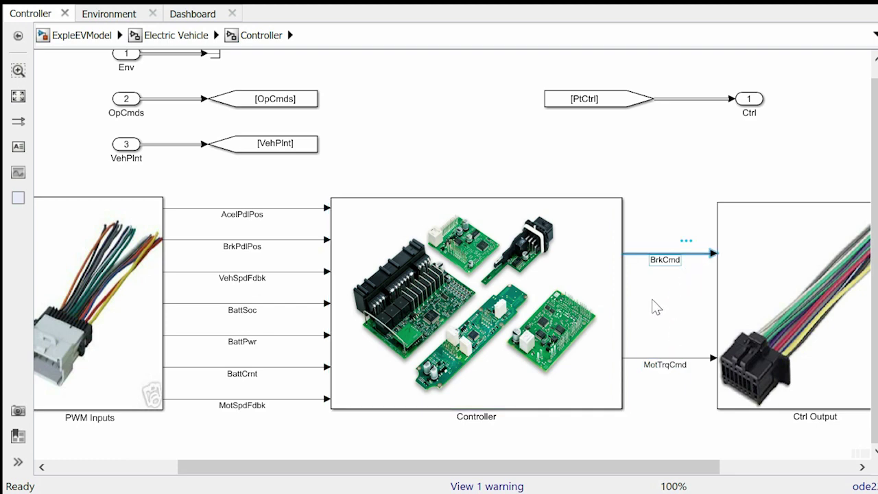
{"action": "scroll", "coordinate": [651, 308], "scroll_direction": "down", "scroll_amount": 2}
{"action": "scroll", "coordinate": [651, 308], "scroll_direction": "up", "scroll_amount": 2}
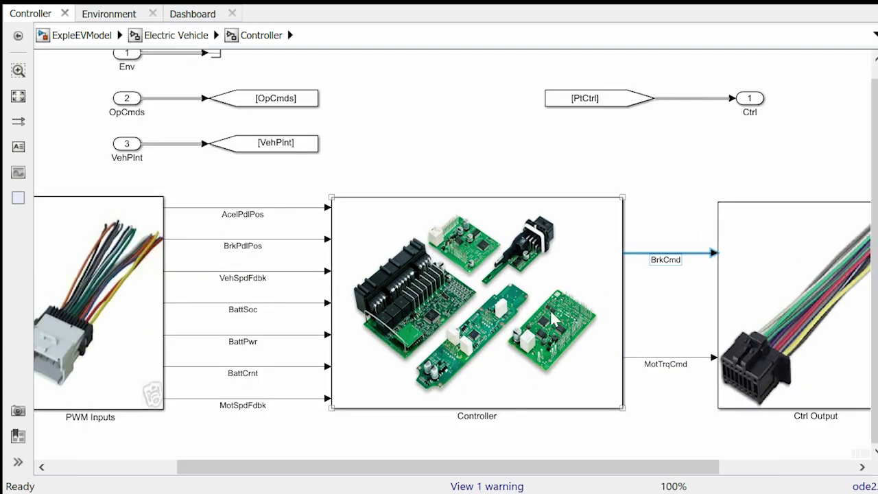
{"action": "double_click", "coordinate": [554, 319]}
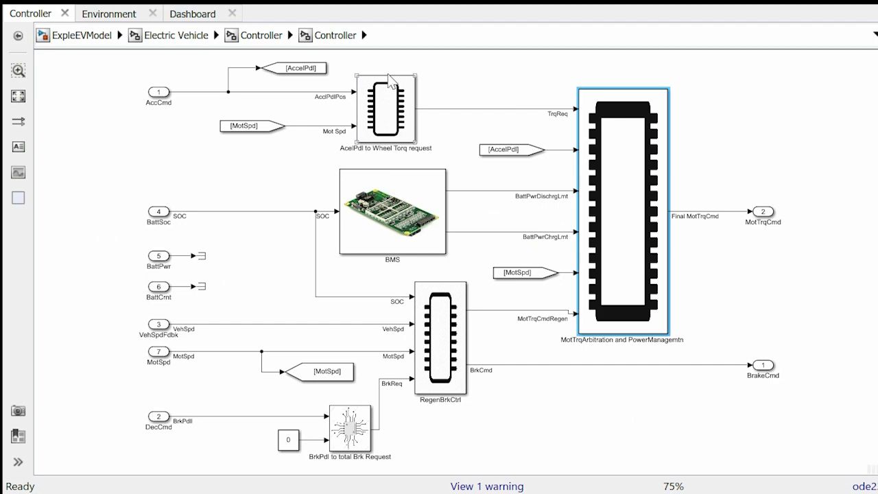
Open the AcelPdl to Wheel Torq request subsystem
{"action": "left_click", "coordinate": [390, 100]}
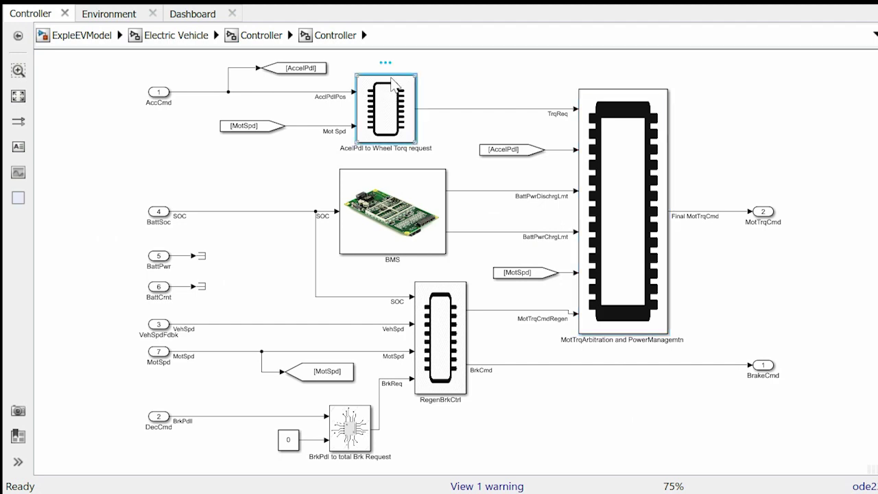
{"action": "scroll", "coordinate": [388, 103], "scroll_direction": "up", "scroll_amount": 3}
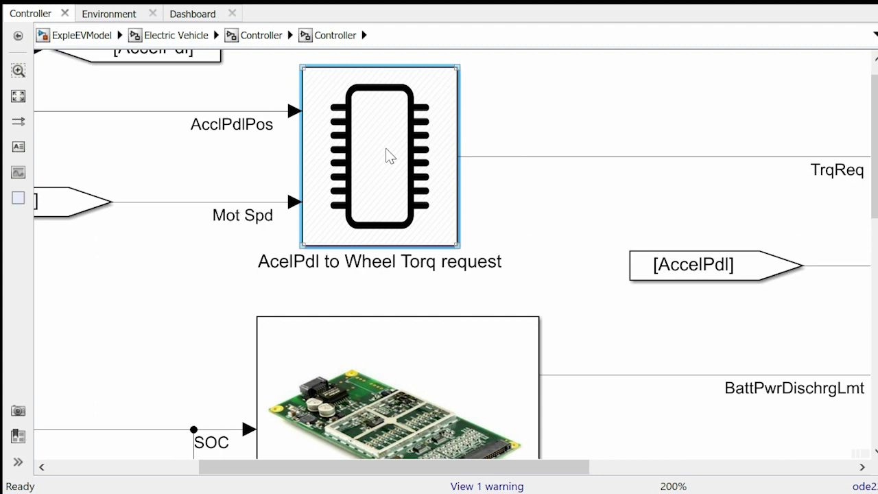
{"action": "double_click", "coordinate": [386, 149]}
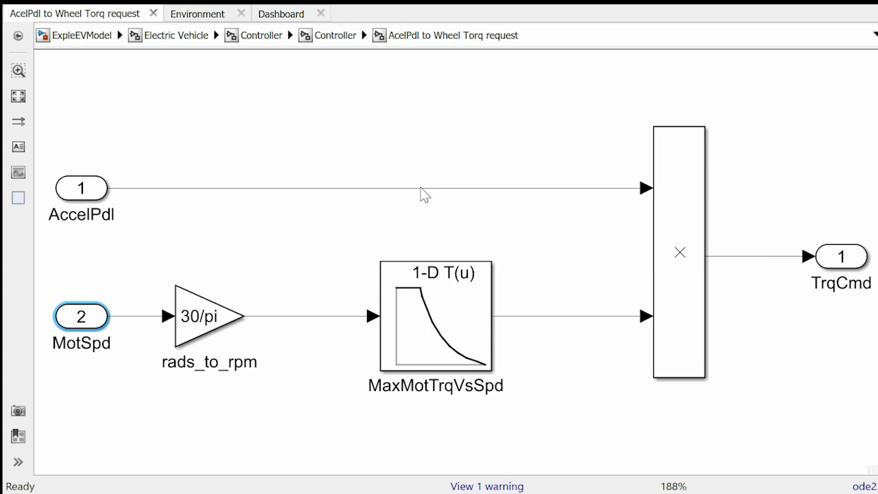
Trace AccelPdl and MotSpd through the 30/pi gain and product block to TrqCmd
{"action": "left_click", "coordinate": [421, 189]}
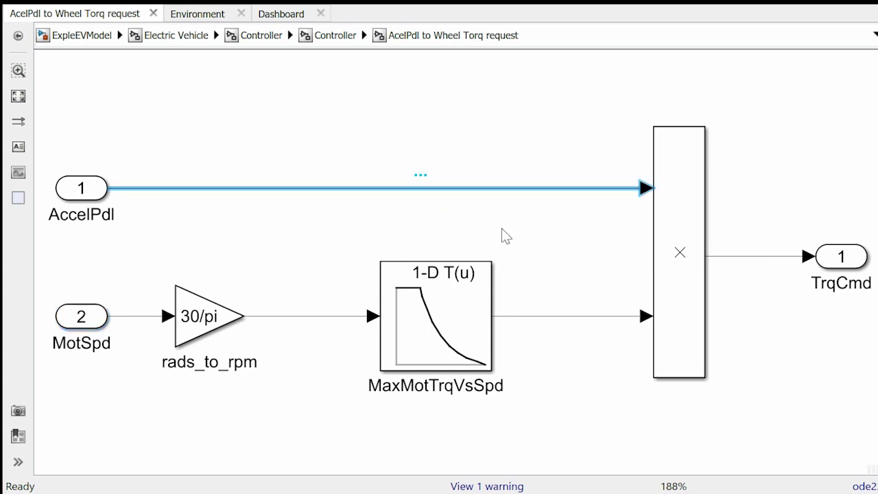
{"action": "left_click", "coordinate": [670, 311], "text": "shift"}
{"action": "left_click", "coordinate": [141, 317]}
{"action": "left_click", "coordinate": [182, 317], "text": "shift"}
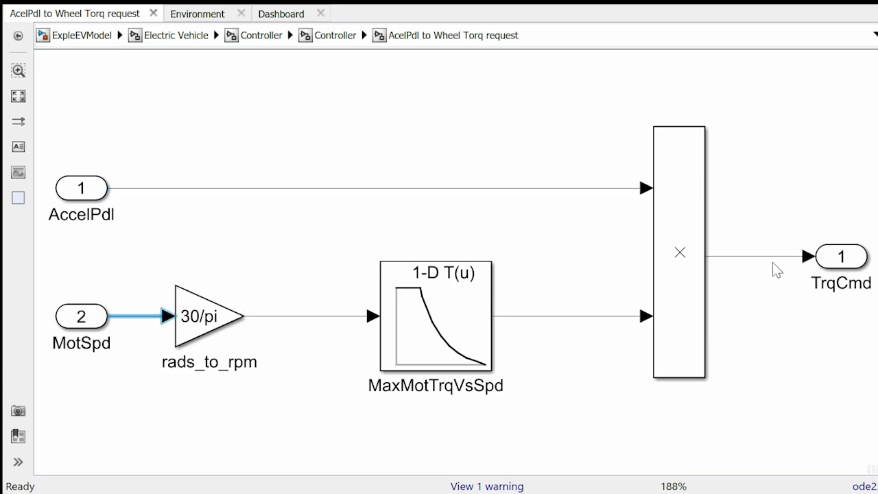
{"action": "left_click", "coordinate": [751, 256]}
Open the BrkPdl to total Brk Request subsystem and inspect BrkPrsMax and the BrkPrsReq output
{"action": "left_click", "coordinate": [348, 40]}
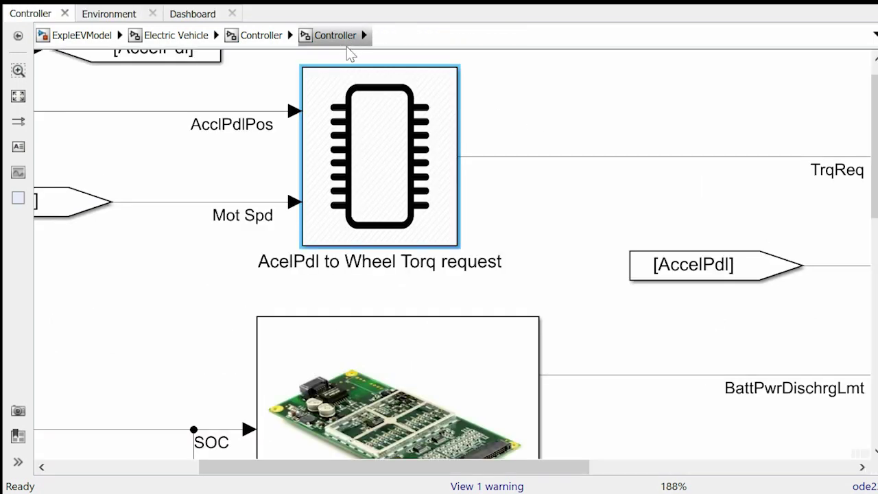
{"action": "scroll", "coordinate": [417, 254], "scroll_direction": "down", "scroll_amount": 5}
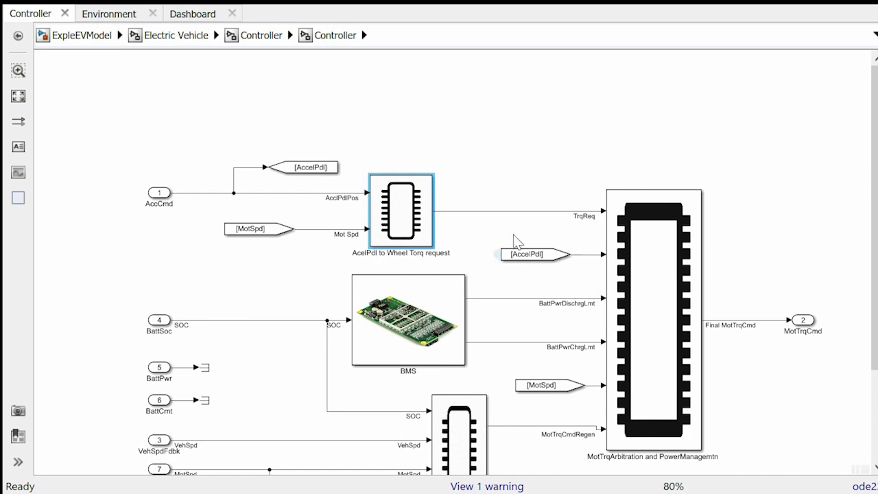
{"action": "scroll", "coordinate": [514, 206], "scroll_direction": "down", "scroll_amount": 3}
{"action": "scroll", "coordinate": [426, 455], "scroll_direction": "up", "scroll_amount": 3}
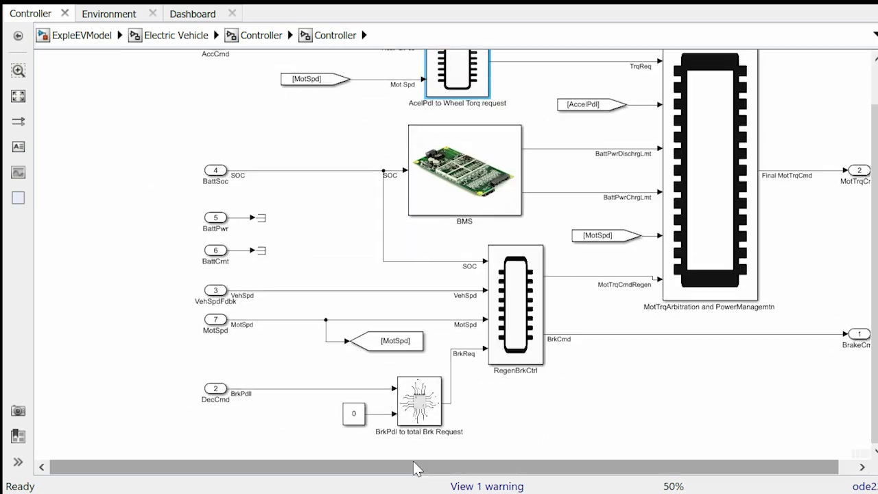
{"action": "left_click", "coordinate": [423, 389]}
{"action": "double_click", "coordinate": [423, 389]}
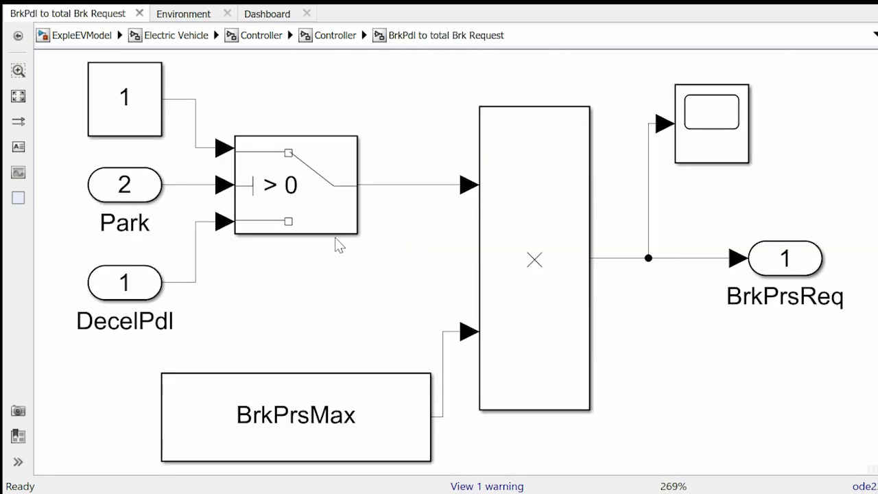
{"action": "left_click", "coordinate": [345, 417]}
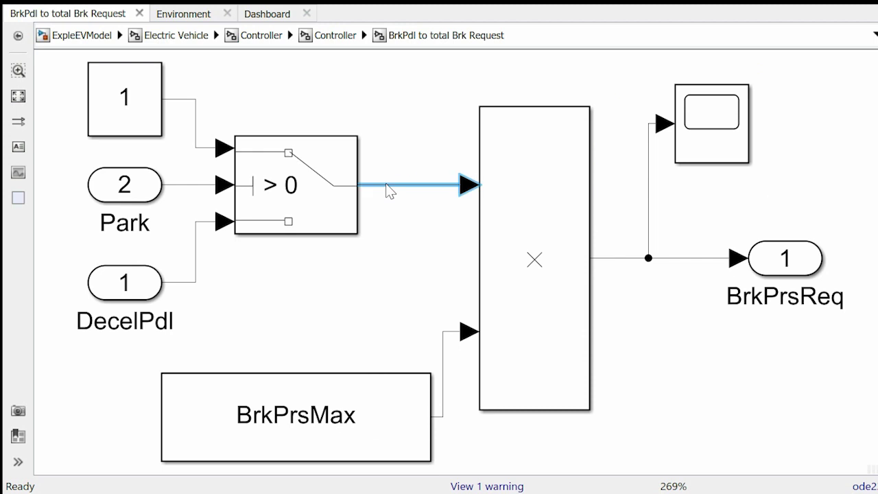
{"action": "left_click", "coordinate": [682, 261]}
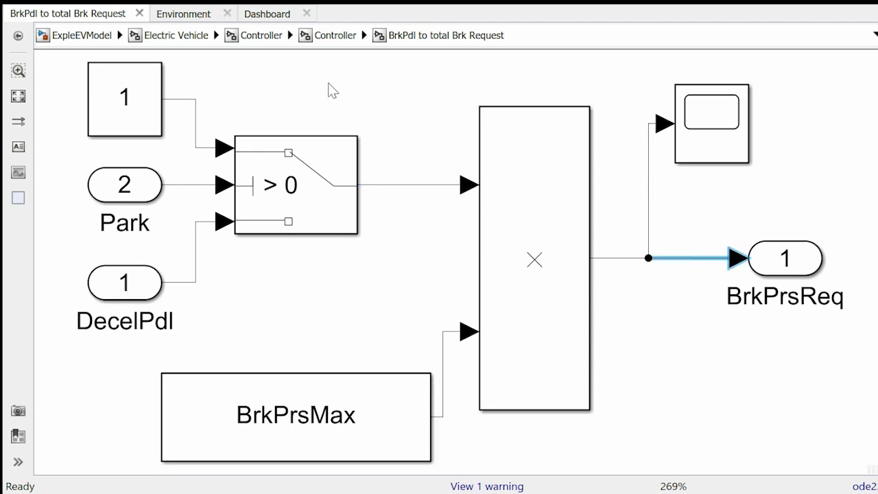
Open the BMS subsystem, inspect its DischrgLmt and ChrgLmt lookup tables, then return to Controller
{"action": "left_click", "coordinate": [333, 37]}
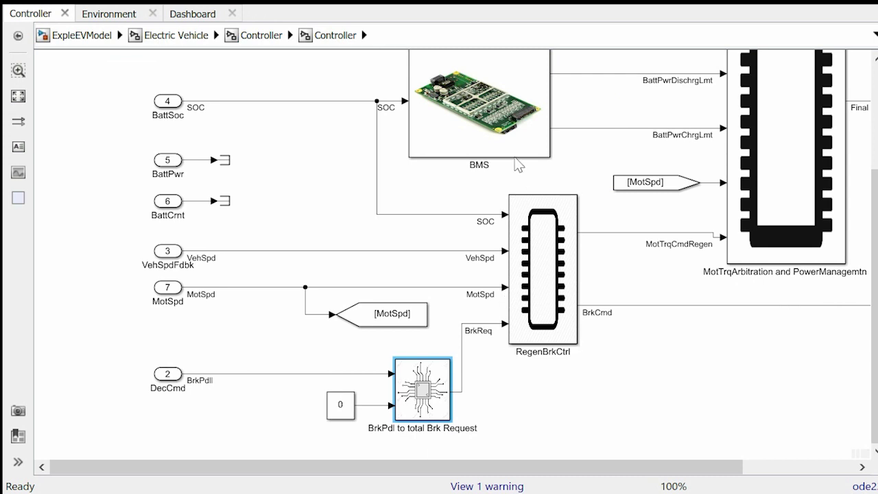
{"action": "double_click", "coordinate": [514, 134]}
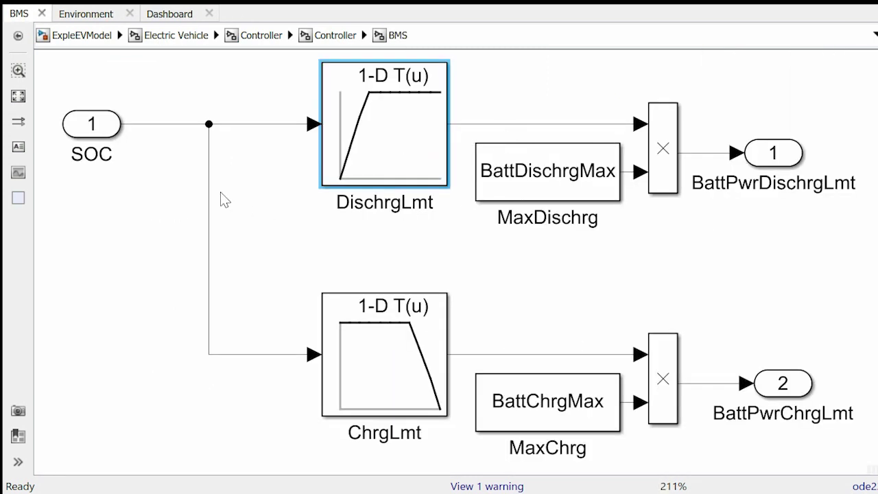
{"action": "left_click", "coordinate": [719, 150]}
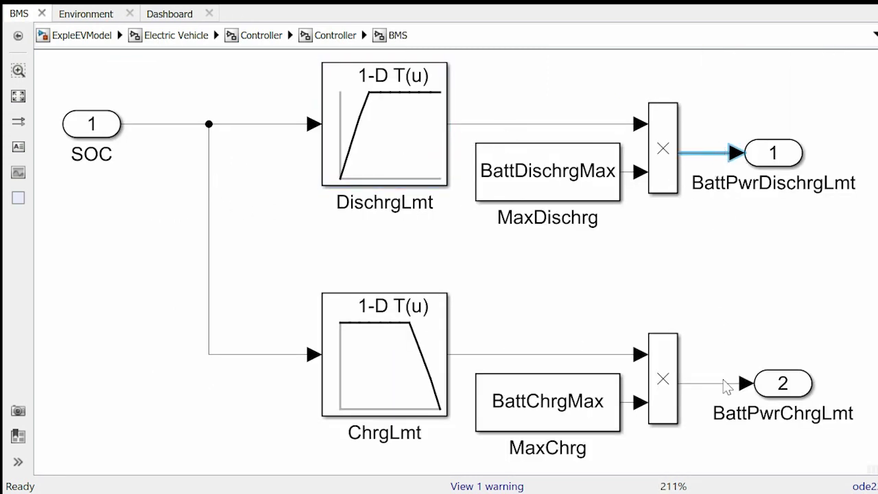
{"action": "left_click", "coordinate": [723, 388]}
{"action": "left_click", "coordinate": [393, 152]}
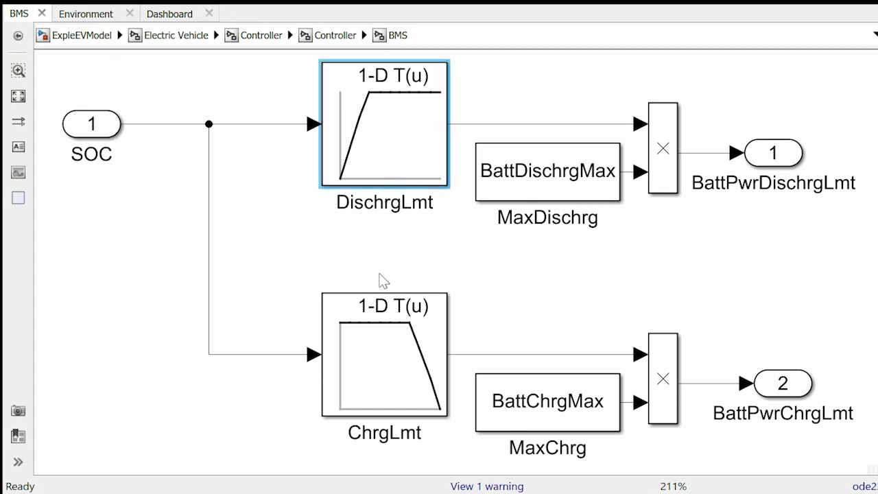
{"action": "left_click", "coordinate": [386, 352]}
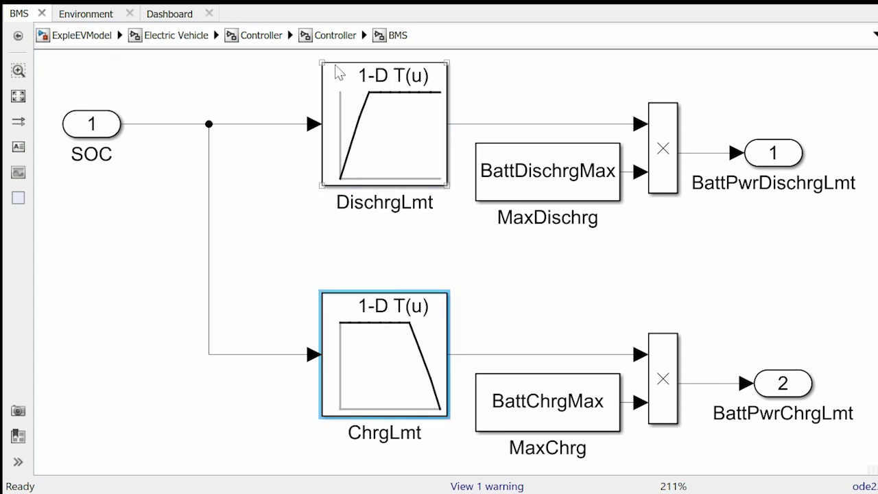
{"action": "left_click", "coordinate": [335, 36]}
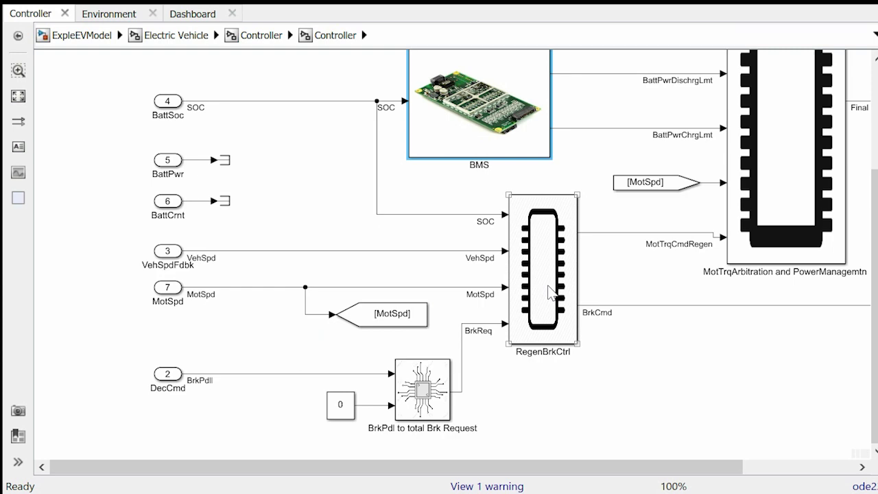
Open RegenBrkCtrl to view how RegenFactor splits braking into BrkCmd and MotTrqCmdRegen
{"action": "scroll", "coordinate": [548, 292], "scroll_direction": "up", "scroll_amount": 3}
{"action": "double_click", "coordinate": [552, 288]}
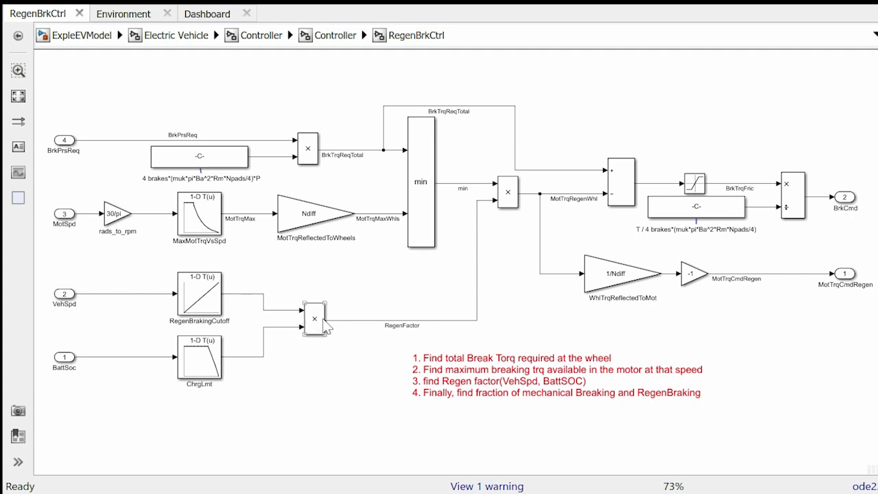
{"action": "left_click", "coordinate": [358, 320]}
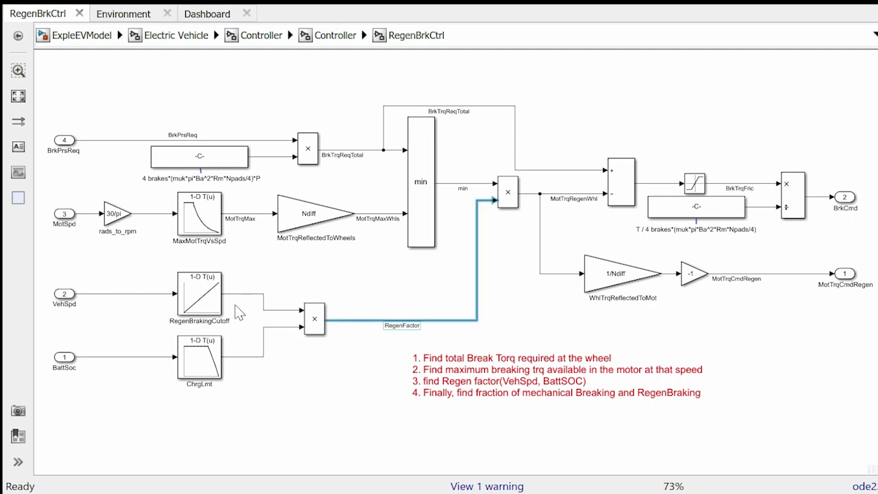
{"action": "left_click", "coordinate": [185, 310]}
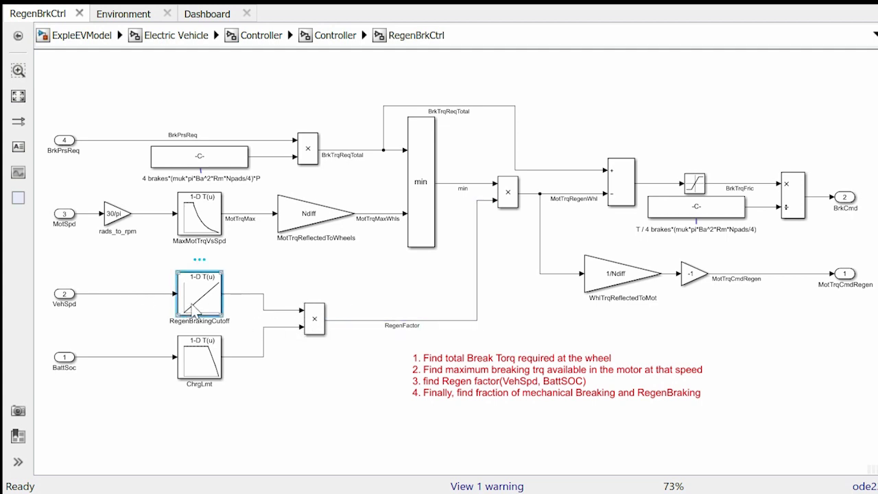
{"action": "left_click", "coordinate": [203, 371]}
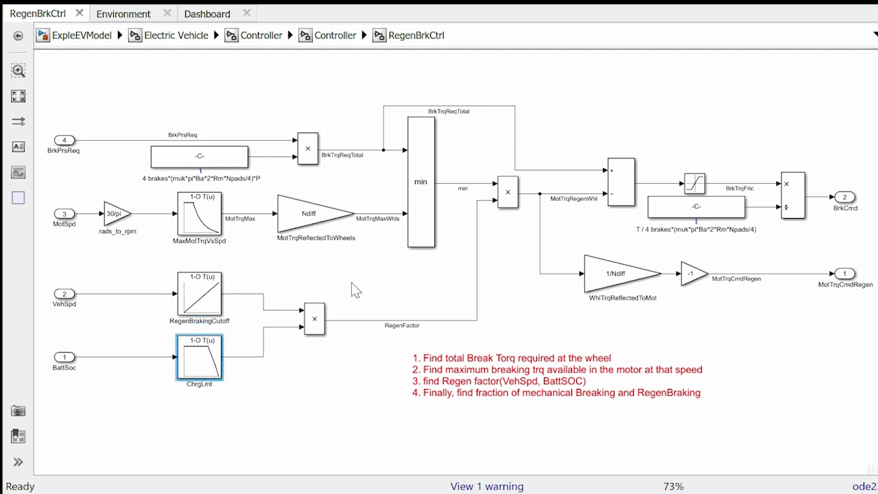
{"action": "left_click", "coordinate": [373, 281]}
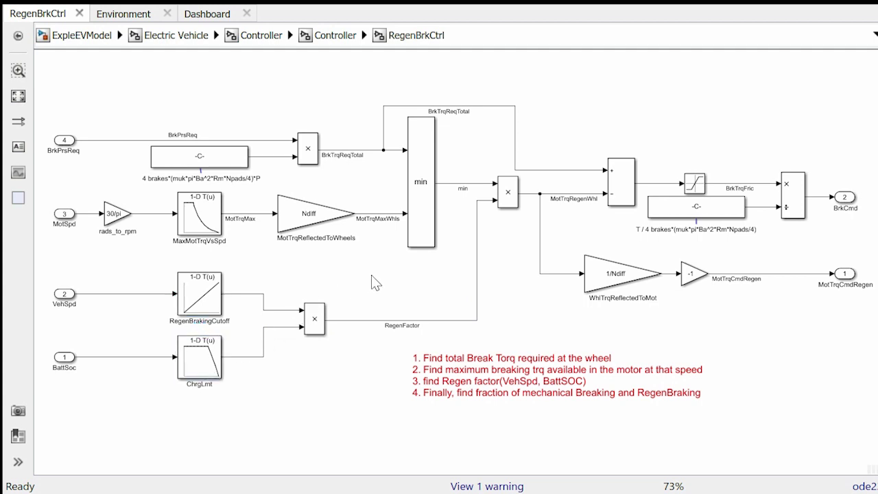
{"action": "left_click", "coordinate": [814, 197]}
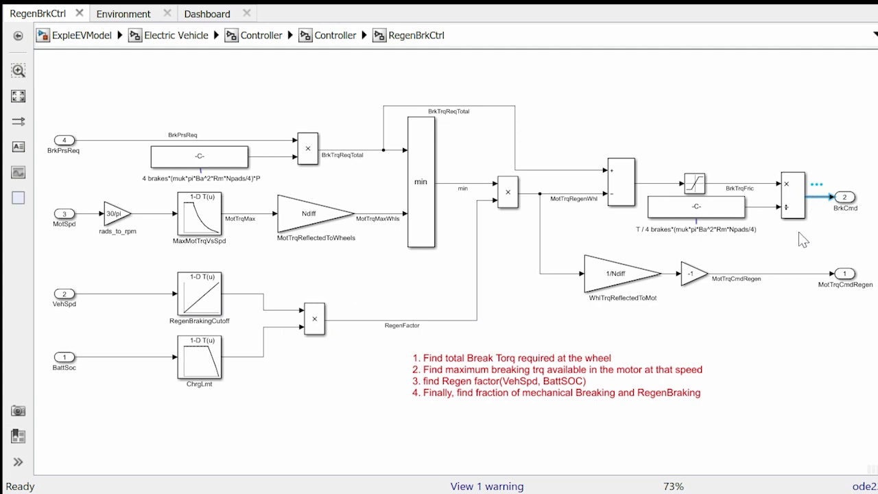
{"action": "left_click", "coordinate": [780, 275]}
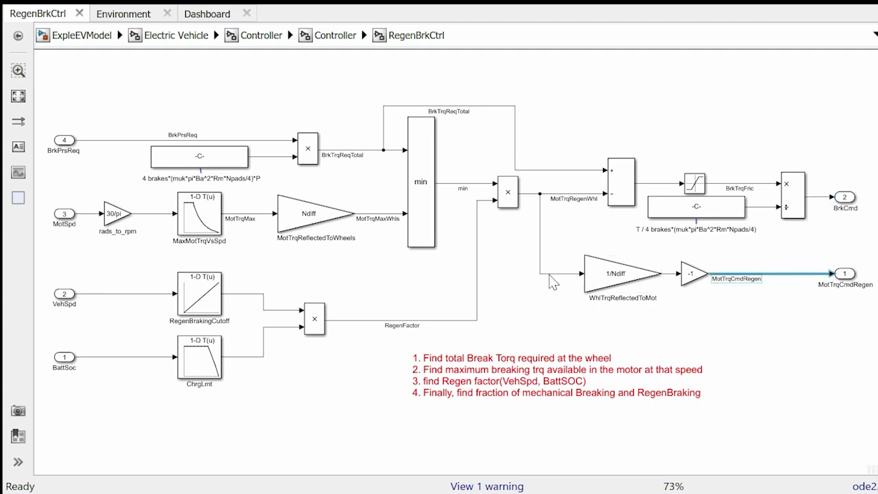
{"action": "left_click", "coordinate": [535, 307]}
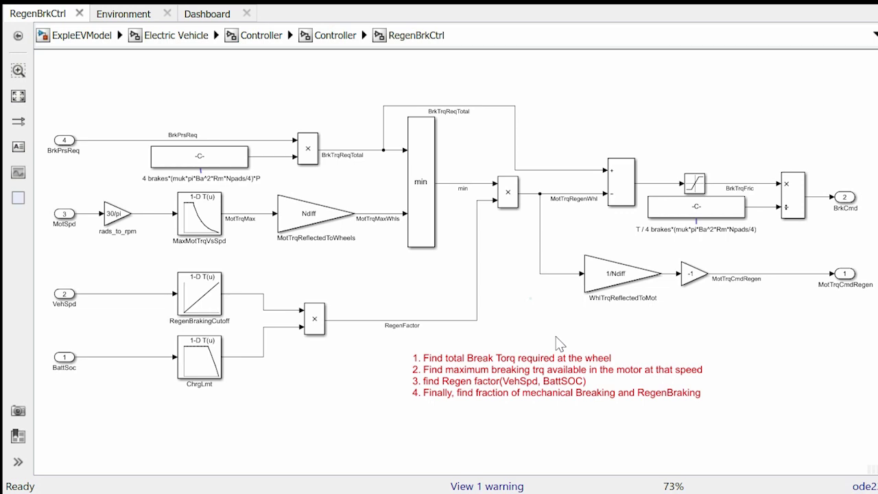
{"action": "left_click", "coordinate": [336, 35]}
Fit the Controller diagram in view and open the MotTrqArbitration and PowerManagemtn subsystem
{"action": "scroll", "coordinate": [618, 195], "scroll_direction": "down", "scroll_amount": 4}
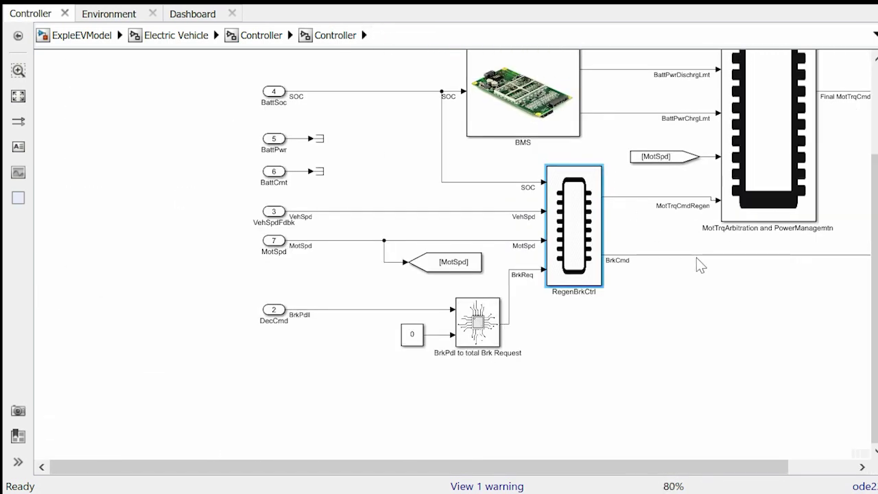
{"action": "key", "text": "space"}
{"action": "scroll", "coordinate": [628, 251], "scroll_direction": "up", "scroll_amount": 4}
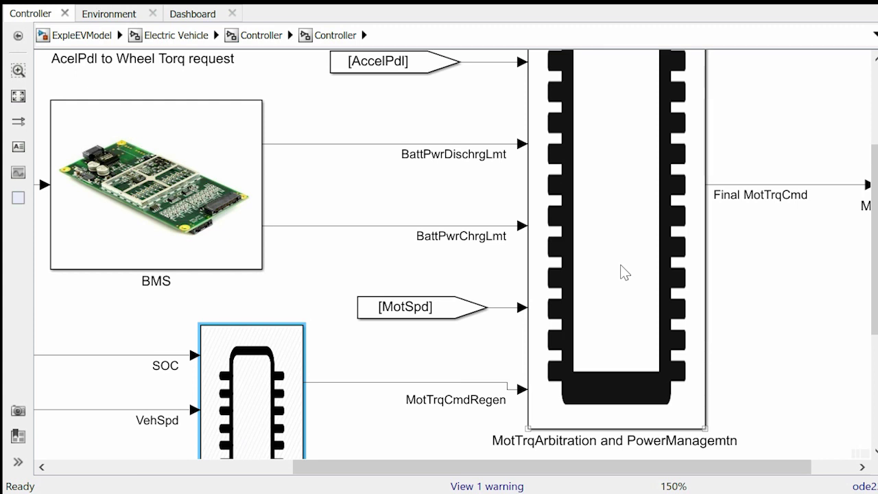
{"action": "double_click", "coordinate": [624, 271]}
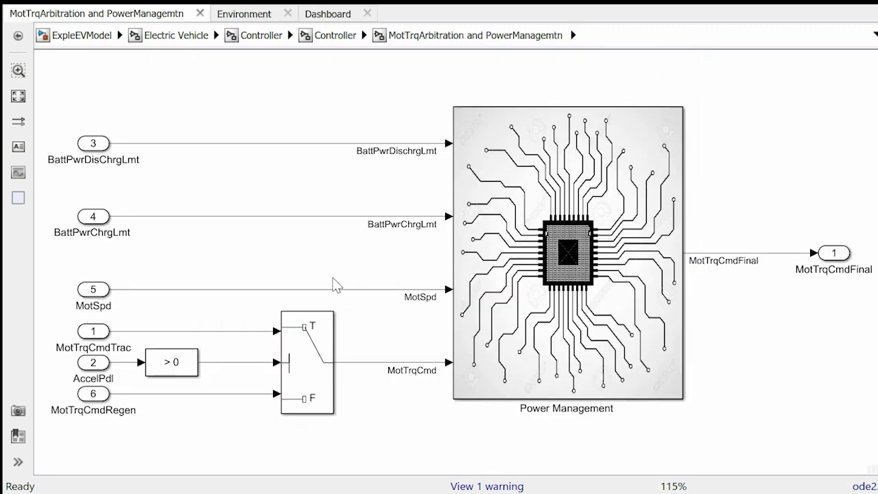
Inspect the traction/regen torque Switch block and the Power Management subsystem
{"action": "left_click", "coordinate": [257, 277]}
{"action": "left_click", "coordinate": [299, 409]}
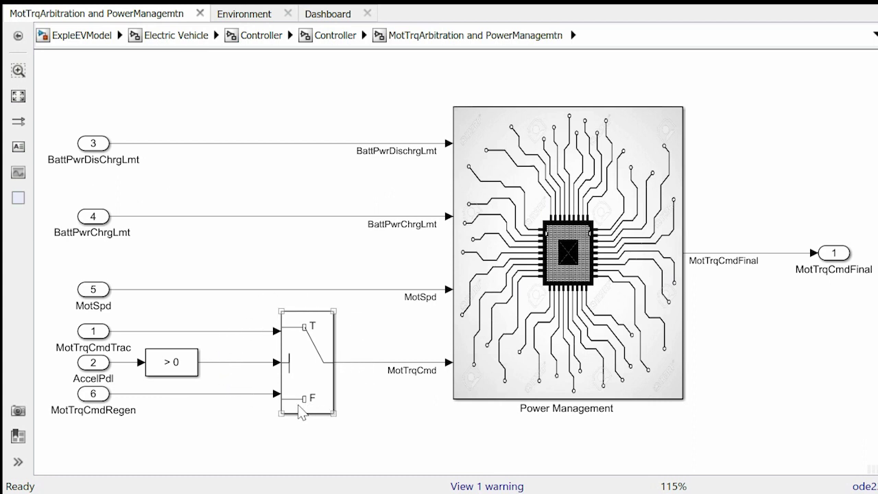
{"action": "left_click", "coordinate": [275, 325]}
{"action": "left_click", "coordinate": [601, 231]}
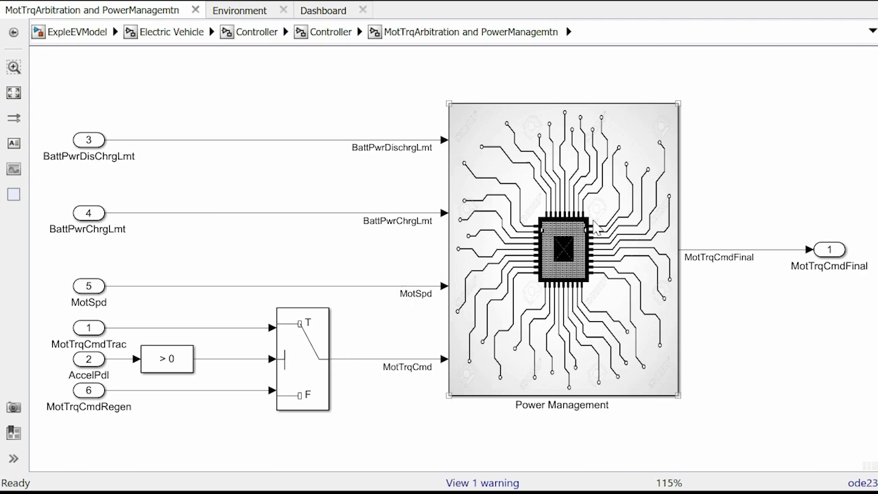
Inside Power Management, inspect the power estimate, limit check, product and Torque Limit blocks
{"action": "double_click", "coordinate": [594, 222]}
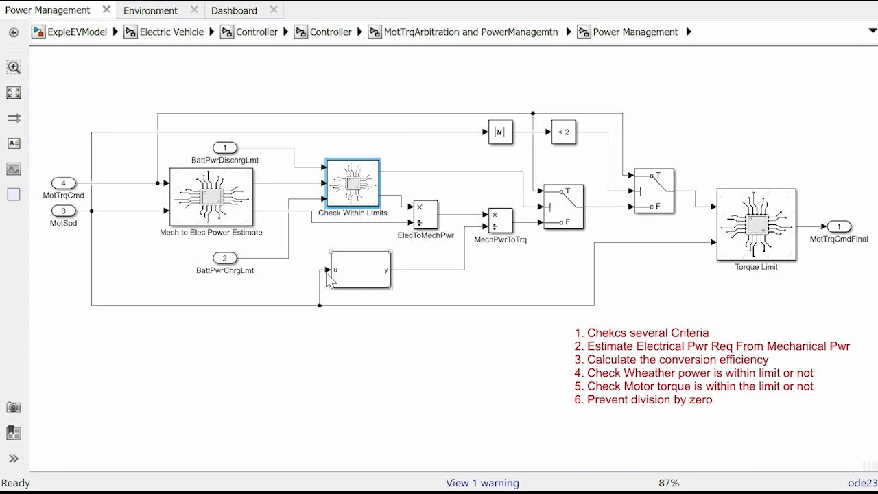
{"action": "left_click", "coordinate": [234, 200]}
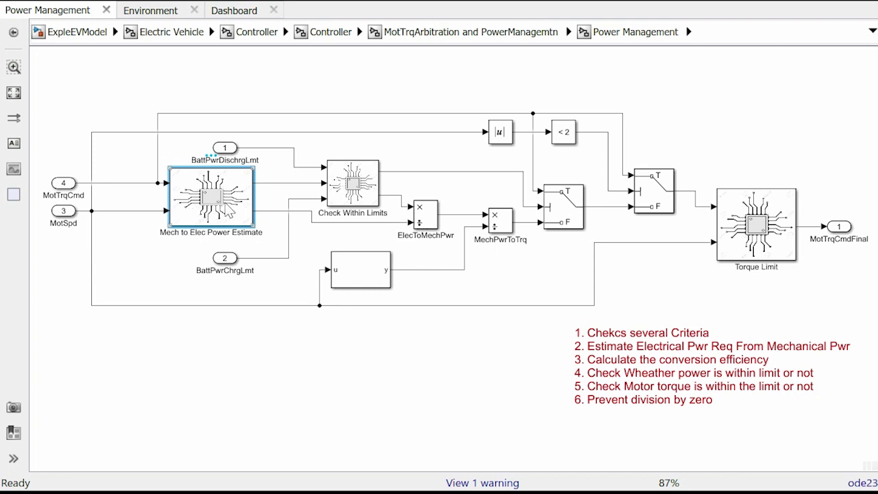
{"action": "left_click", "coordinate": [351, 183]}
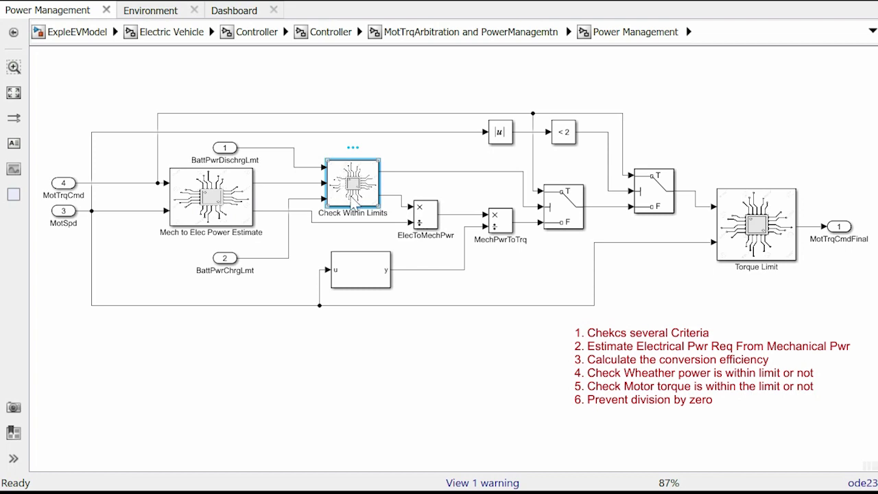
{"action": "left_click", "coordinate": [425, 211]}
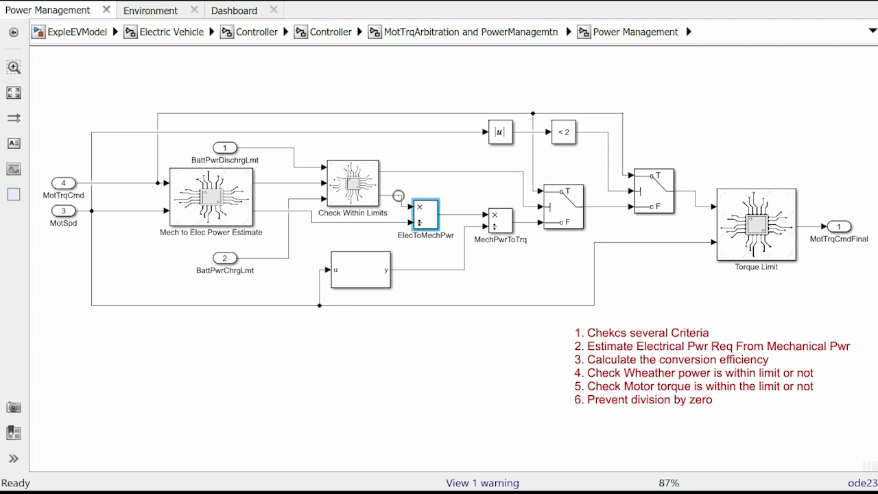
{"action": "left_click", "coordinate": [500, 220]}
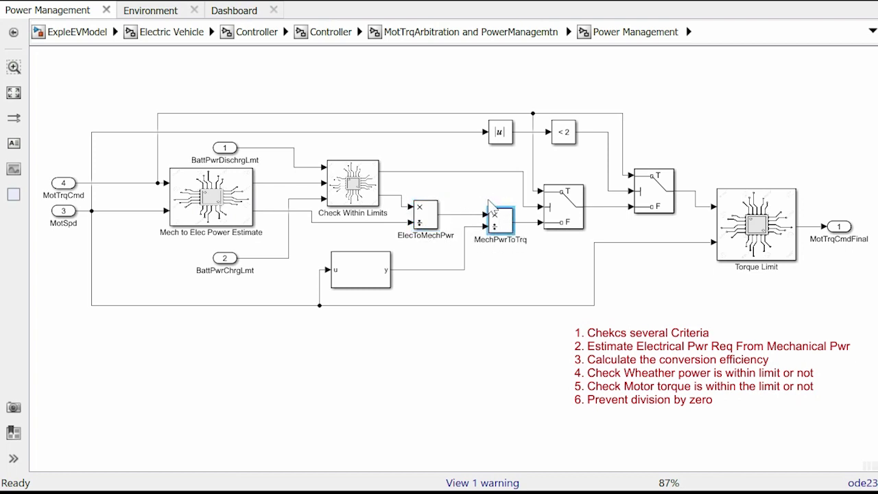
{"action": "left_click", "coordinate": [786, 246]}
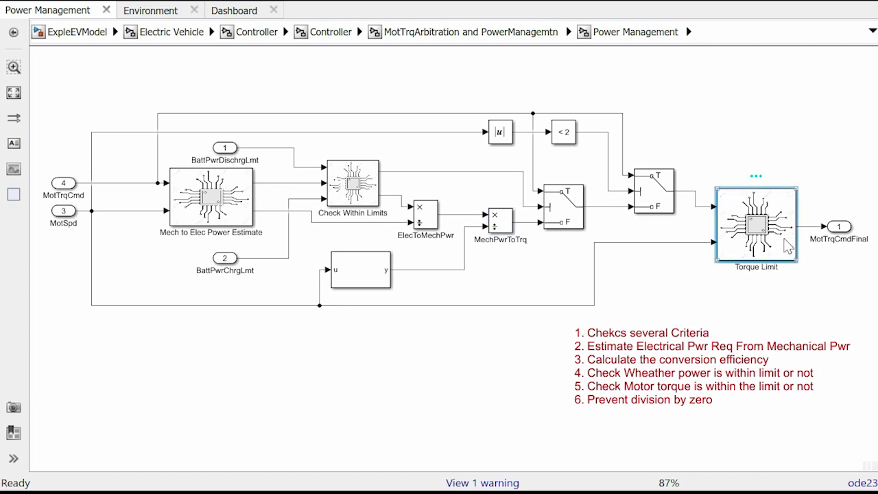
{"action": "left_click", "coordinate": [815, 227]}
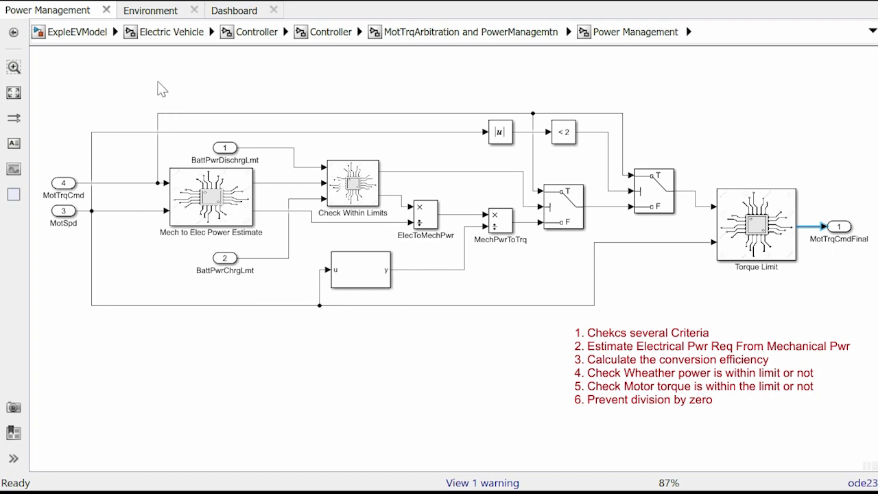
Go to the top-level ExpleEVModel diagram and select the Electric Vehicle block
{"action": "left_click", "coordinate": [83, 36]}
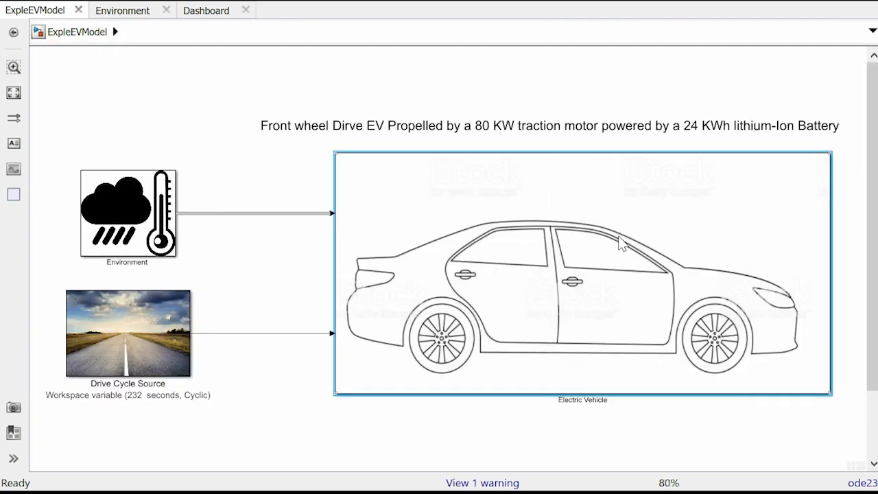
{"action": "left_click", "coordinate": [237, 169]}
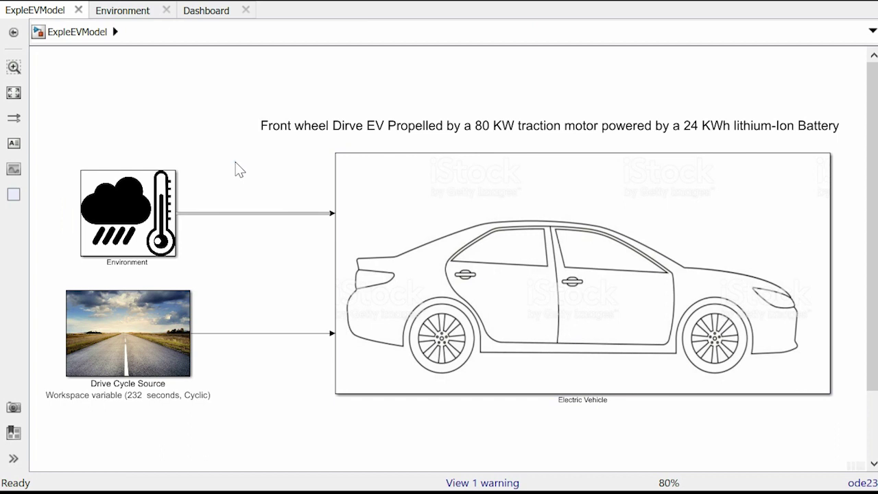
{"action": "left_click", "coordinate": [421, 246]}
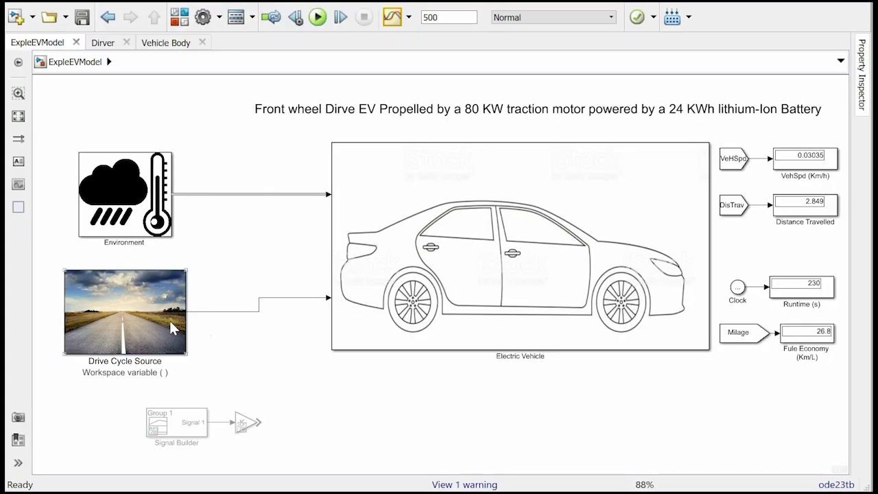
Set the Drive Cycle Source workspace variable to DrCycles.US06City
{"action": "left_click", "coordinate": [172, 328]}
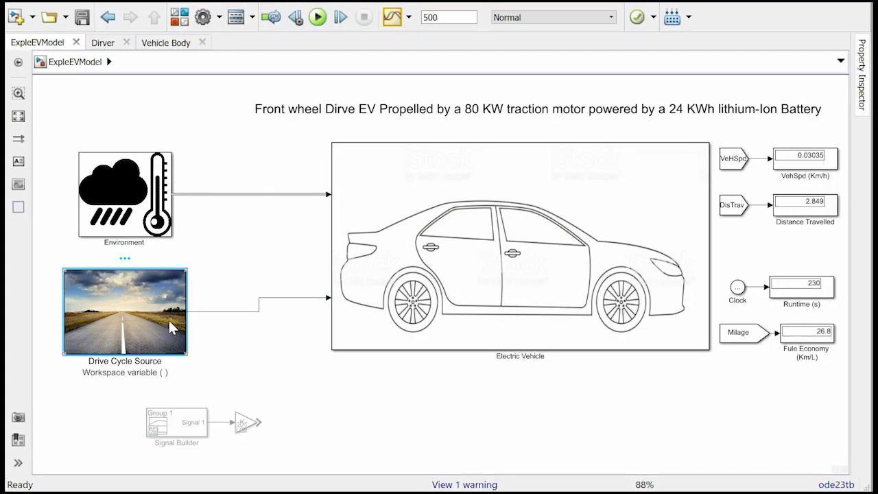
{"action": "double_click", "coordinate": [171, 328]}
{"action": "double_click", "coordinate": [359, 245]}
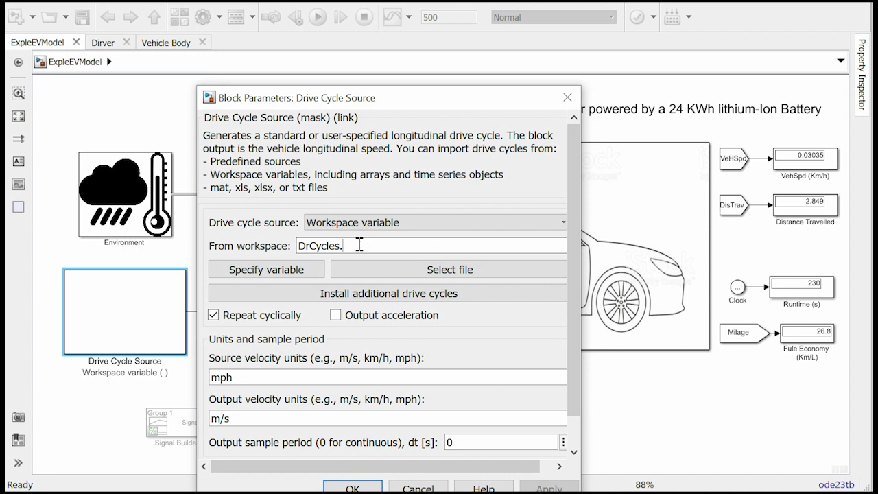
{"action": "type", "text": "U"}
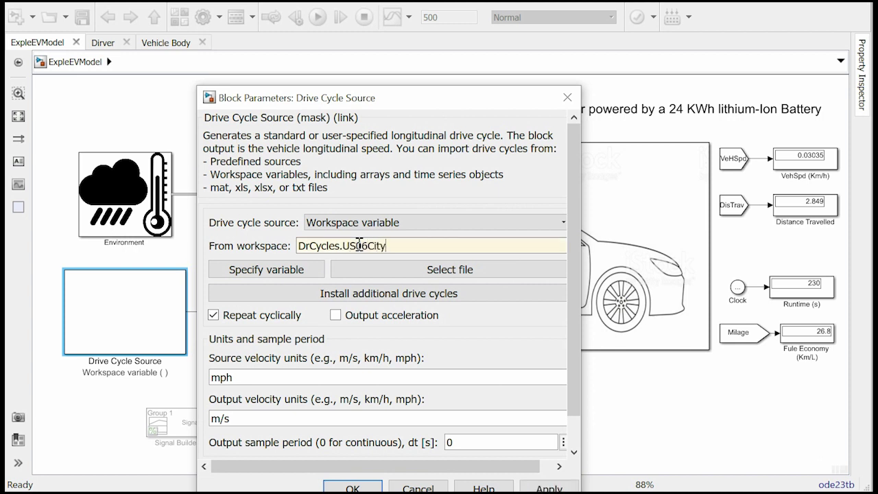
{"action": "type", "text": "S06City"}
{"action": "left_click", "coordinate": [549, 487]}
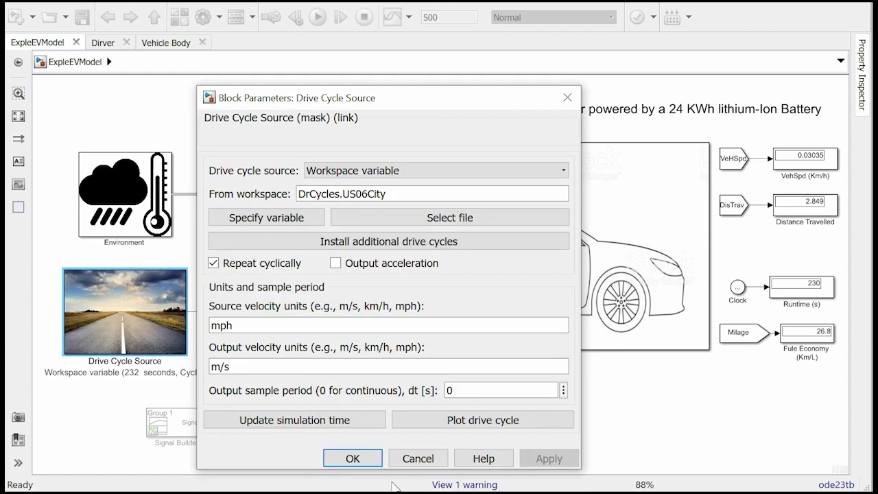
{"action": "left_click", "coordinate": [354, 461]}
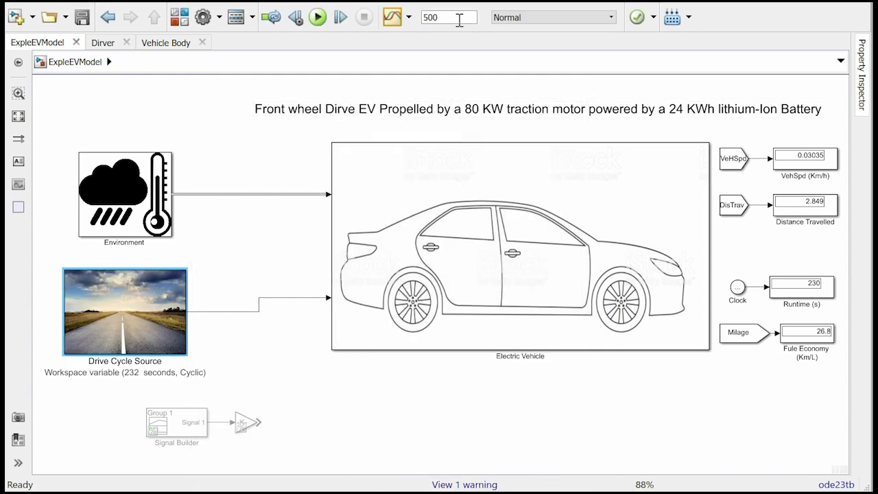
Change the stop time from 500 to 230 and run the simulation
{"action": "double_click", "coordinate": [457, 16]}
{"action": "type", "text": "230"}
{"action": "left_click", "coordinate": [232, 151]}
{"action": "left_click", "coordinate": [317, 18]}
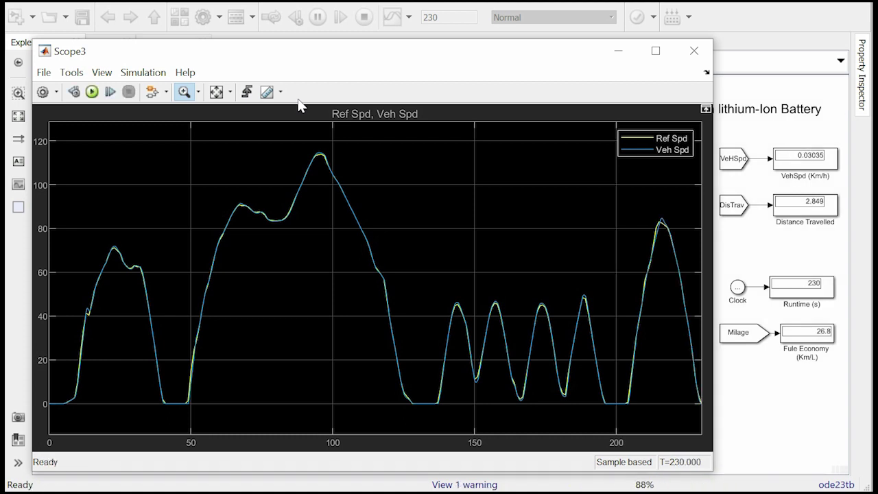
Zoom Scope3 around the speed peak near 95 s, then select the Signal Builder and Gain blocks
{"action": "left_click", "coordinate": [182, 92]}
{"action": "left_click", "coordinate": [184, 95]}
{"action": "left_click_drag", "start_coordinate": [301, 140], "coordinate": [343, 176]}
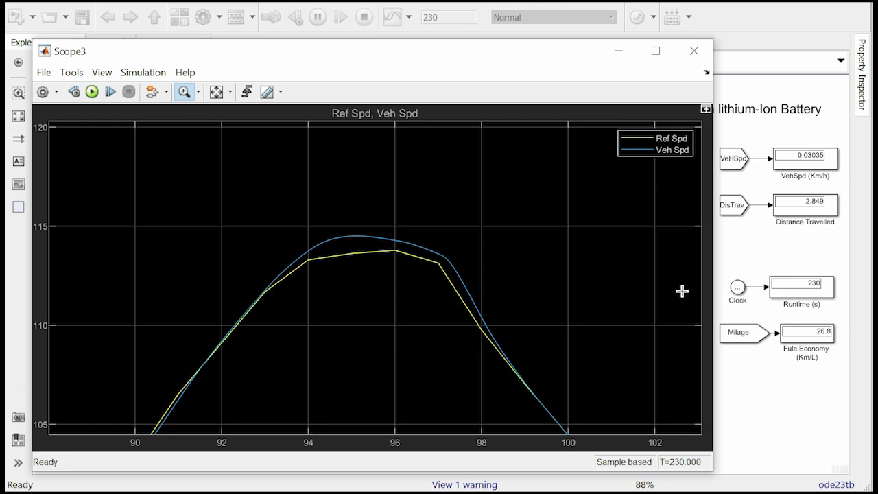
{"action": "left_click_drag", "start_coordinate": [287, 394], "coordinate": [126, 453]}
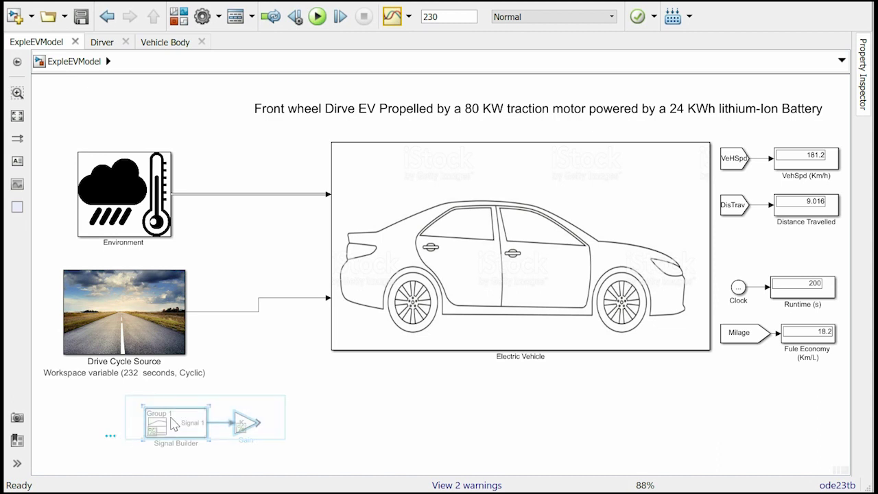
Uncomment the Signal Builder and Gain blocks and review the Signal Builder signal editor
{"action": "right_click", "coordinate": [174, 416]}
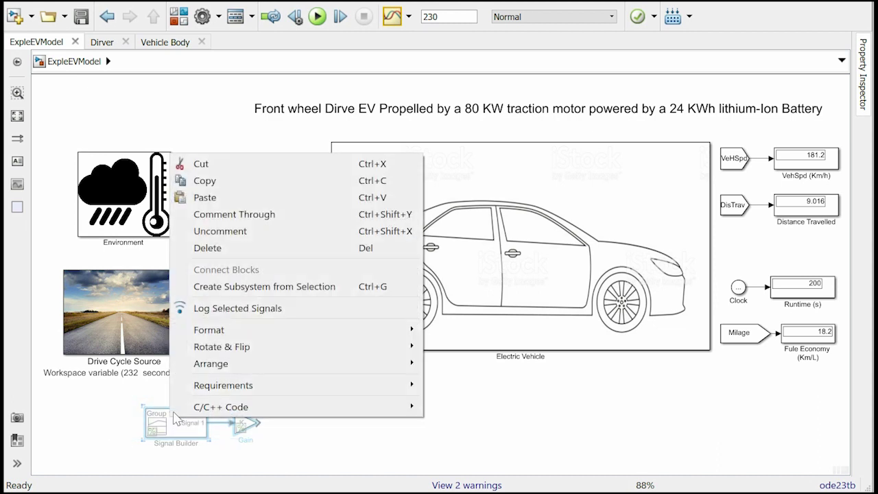
{"action": "left_click", "coordinate": [237, 231]}
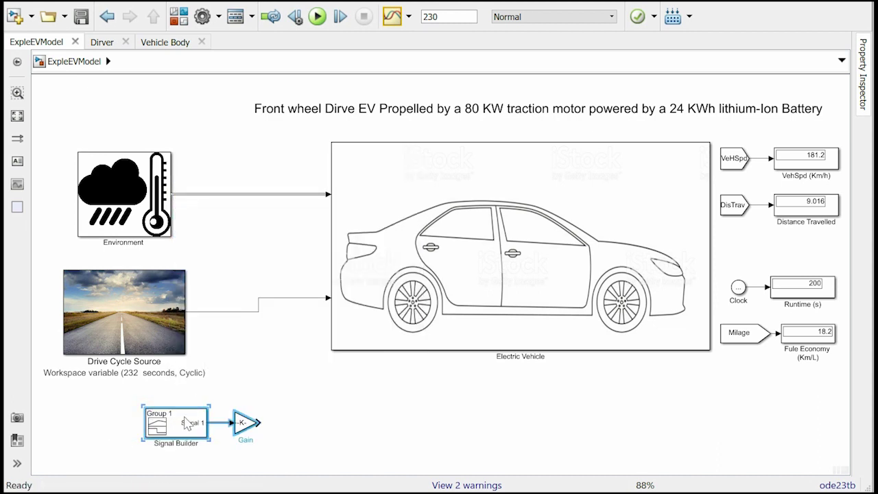
{"action": "left_click", "coordinate": [179, 429]}
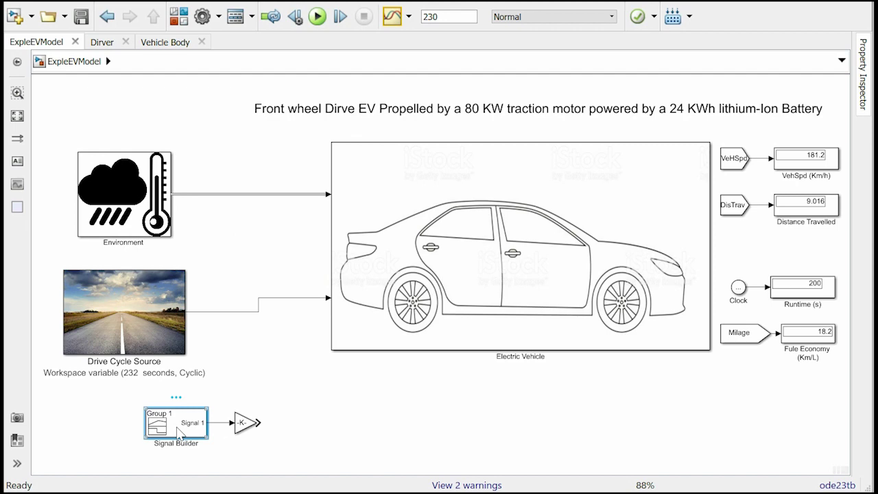
{"action": "double_click", "coordinate": [178, 430]}
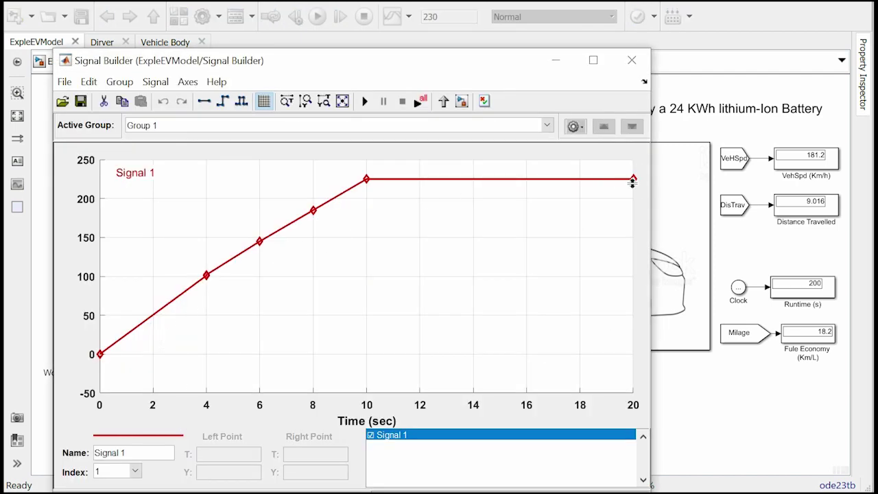
{"action": "left_click", "coordinate": [632, 59]}
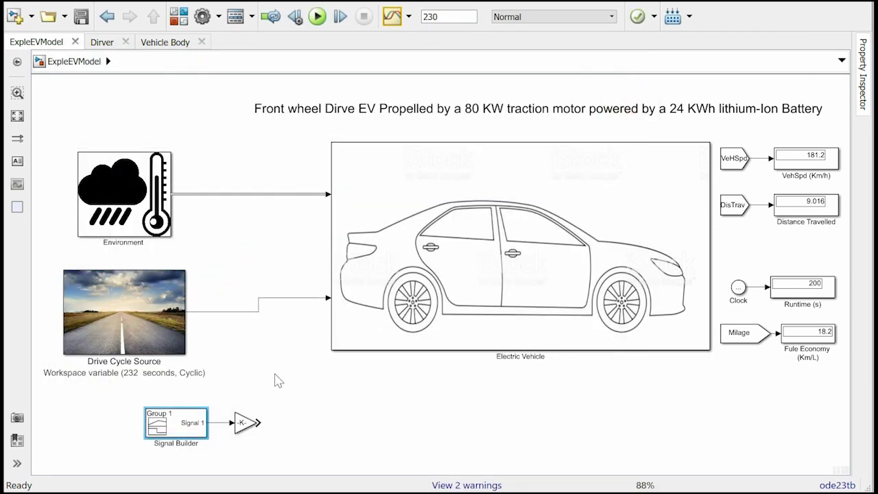
Replace the Drive Cycle Source connection with a line from the Gain to Electric Vehicle
{"action": "left_click", "coordinate": [246, 312]}
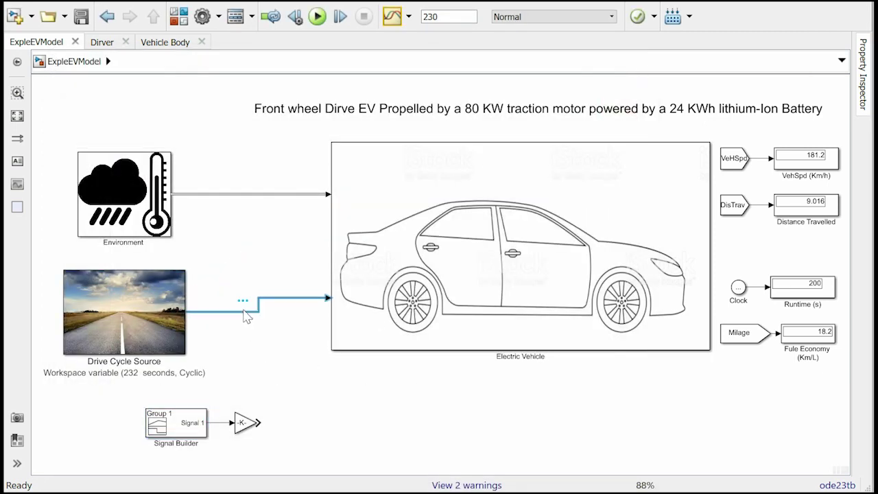
{"action": "key", "text": "Delete"}
{"action": "left_click_drag", "start_coordinate": [258, 418], "coordinate": [328, 297]}
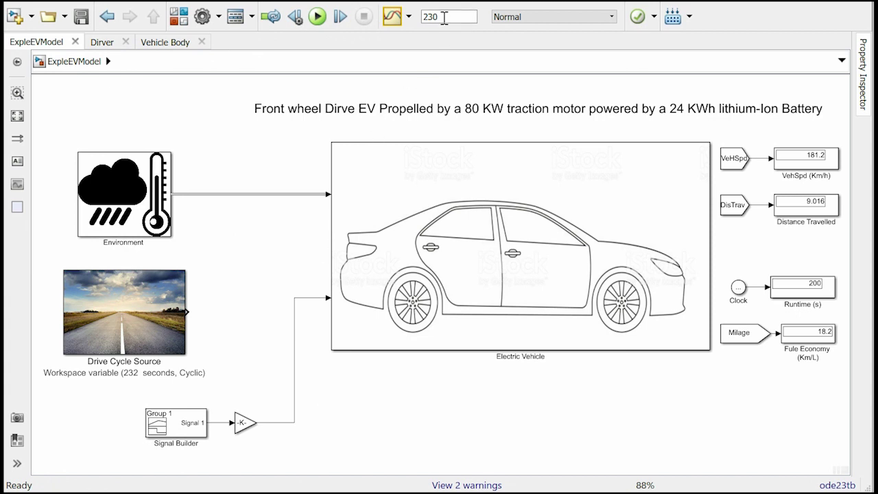
Run the 200 s simulation and read the displays: 183.8 km/h, 9.35 distance, 18.87 fuel economy
{"action": "left_click", "coordinate": [317, 16]}
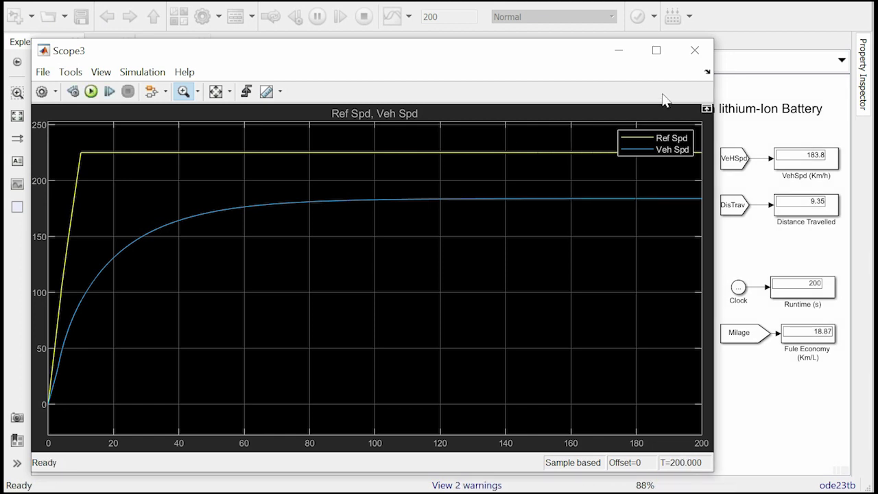
{"action": "left_click", "coordinate": [701, 57]}
{"action": "scroll", "coordinate": [834, 166], "scroll_direction": "up", "scroll_amount": 4}
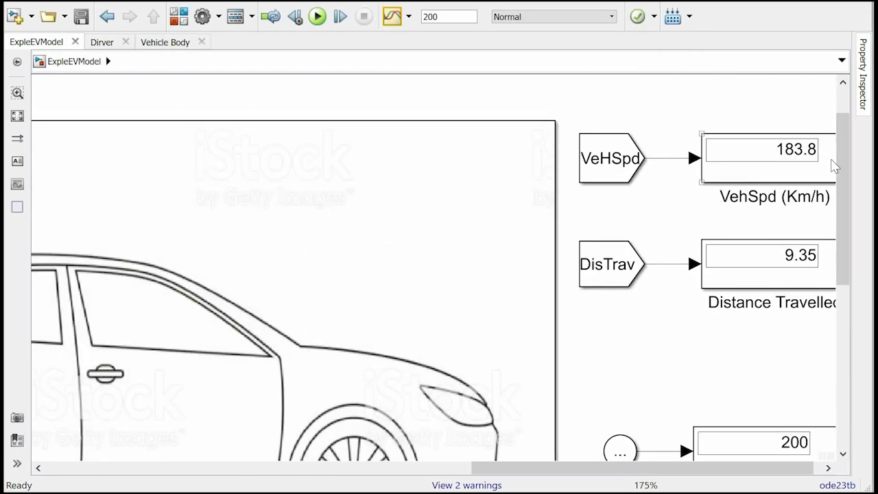
{"action": "scroll", "coordinate": [834, 166], "scroll_direction": "up", "scroll_amount": 3}
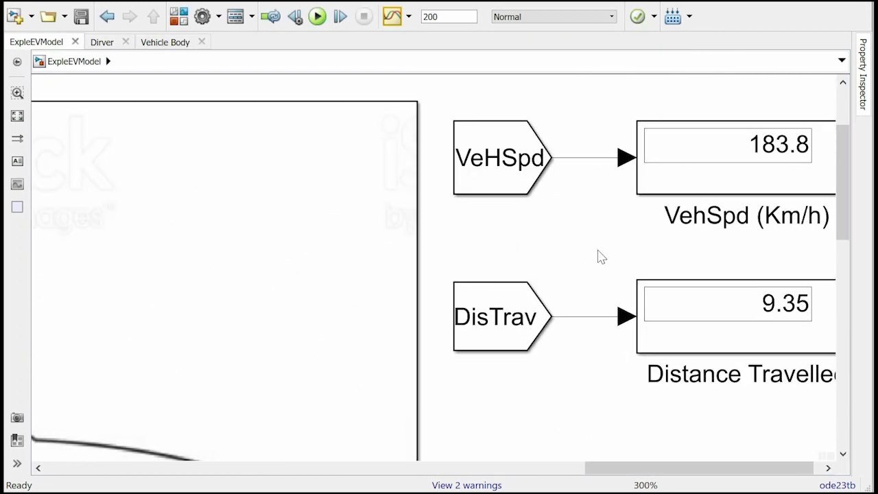
{"action": "key", "text": "space"}
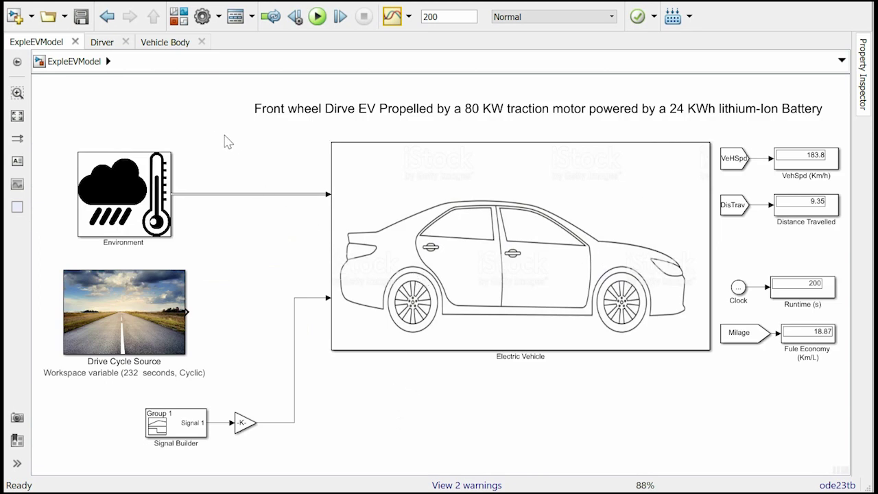
In Vehicle Body, set the Vehicle Body 3DOF Longitudinal mass to 2000 kg
{"action": "left_click", "coordinate": [166, 42]}
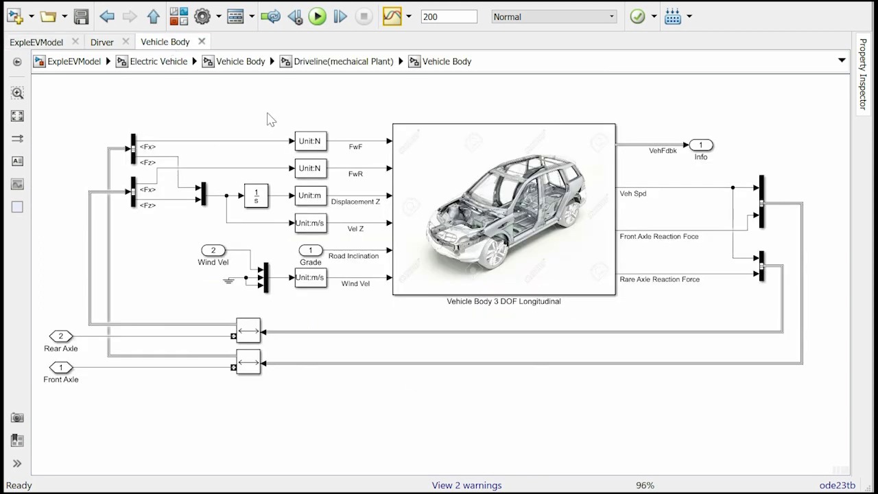
{"action": "double_click", "coordinate": [542, 247]}
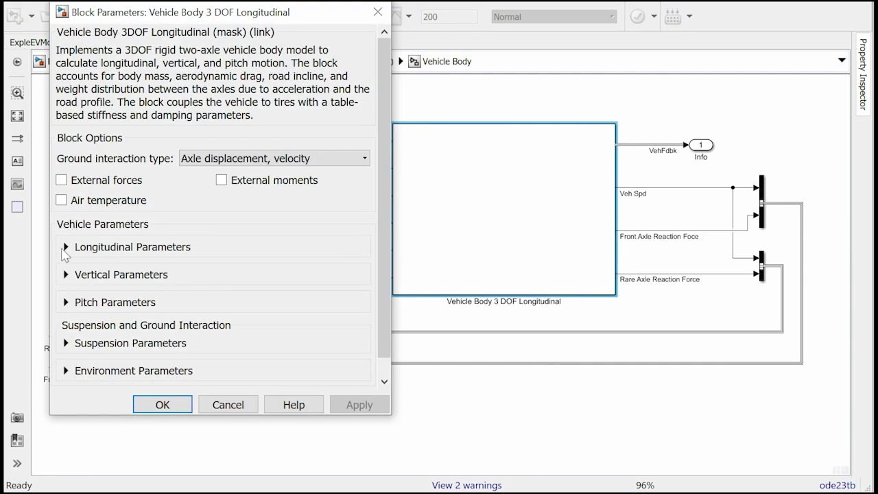
{"action": "left_click", "coordinate": [66, 248]}
{"action": "double_click", "coordinate": [245, 306]}
{"action": "type", "text": "2"}
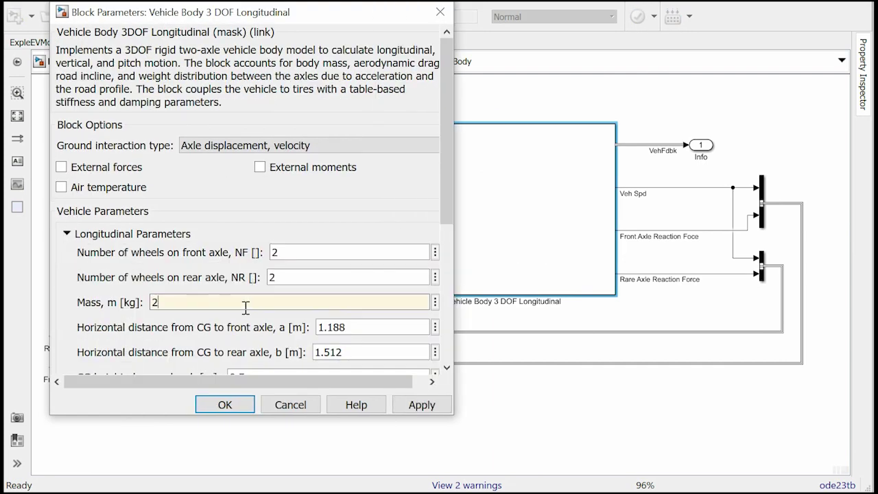
{"action": "type", "text": "000"}
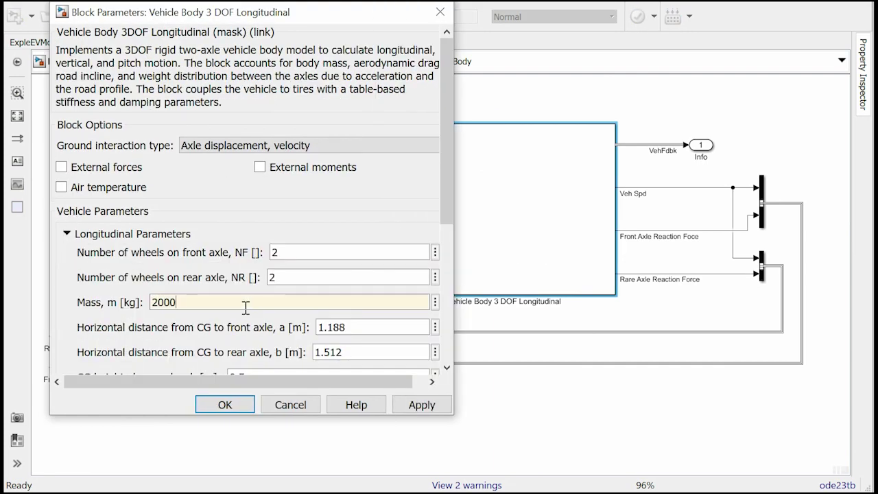
{"action": "left_click", "coordinate": [422, 407]}
{"action": "left_click", "coordinate": [230, 406]}
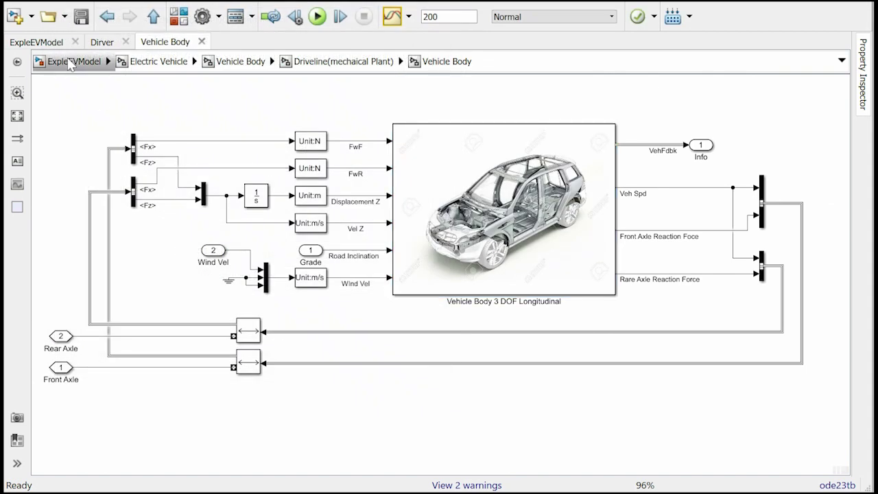
Rerun the 2000 kg model, read 181.2 km/h and 9.016 distance, then reopen Vehicle Body
{"action": "left_click", "coordinate": [37, 42]}
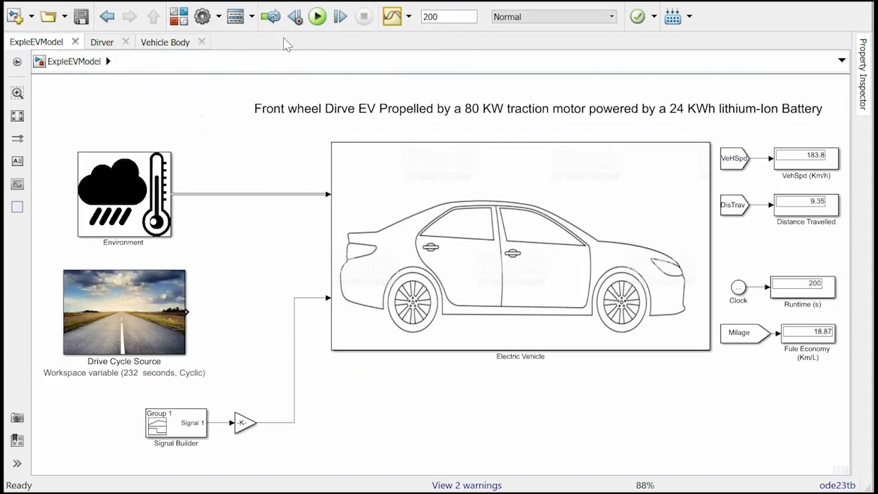
{"action": "left_click", "coordinate": [317, 16]}
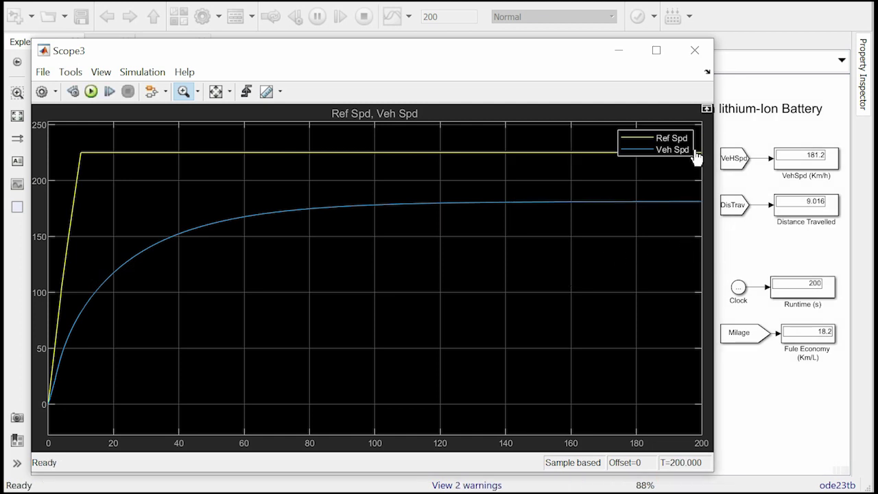
{"action": "left_click", "coordinate": [704, 57]}
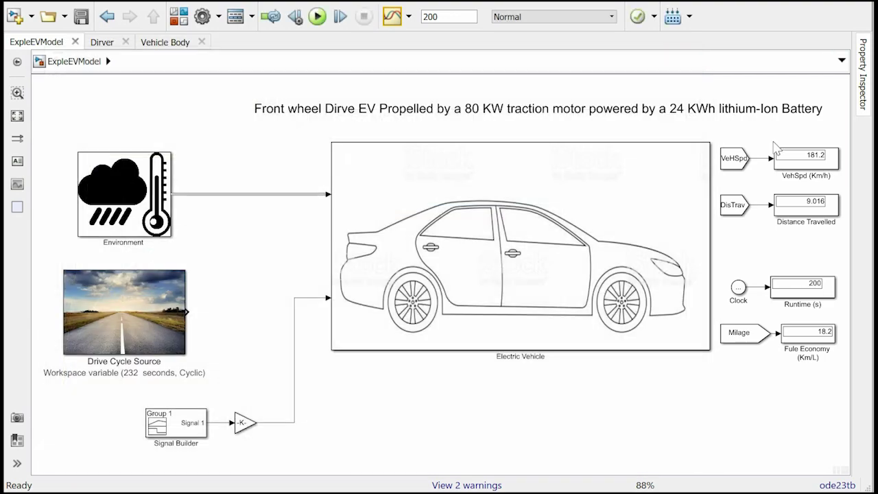
{"action": "scroll", "coordinate": [837, 161], "scroll_direction": "up", "scroll_amount": 4}
{"action": "scroll", "coordinate": [837, 161], "scroll_direction": "up", "scroll_amount": 4}
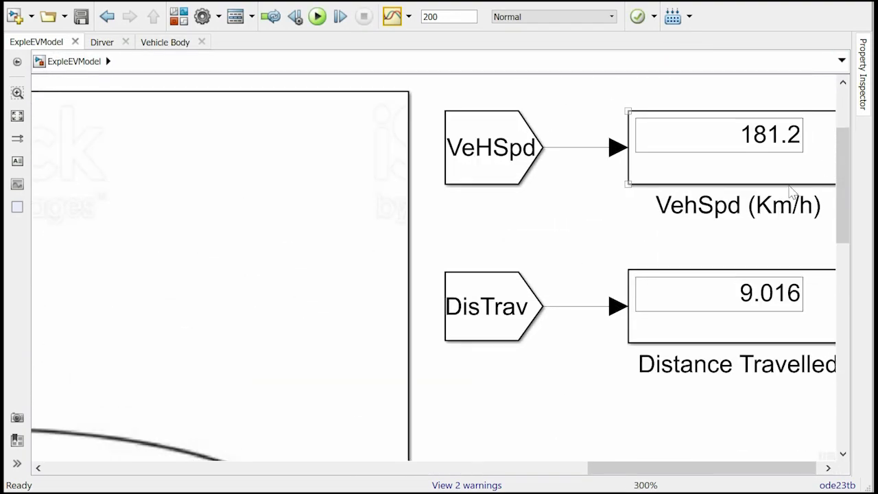
{"action": "left_click", "coordinate": [383, 491]}
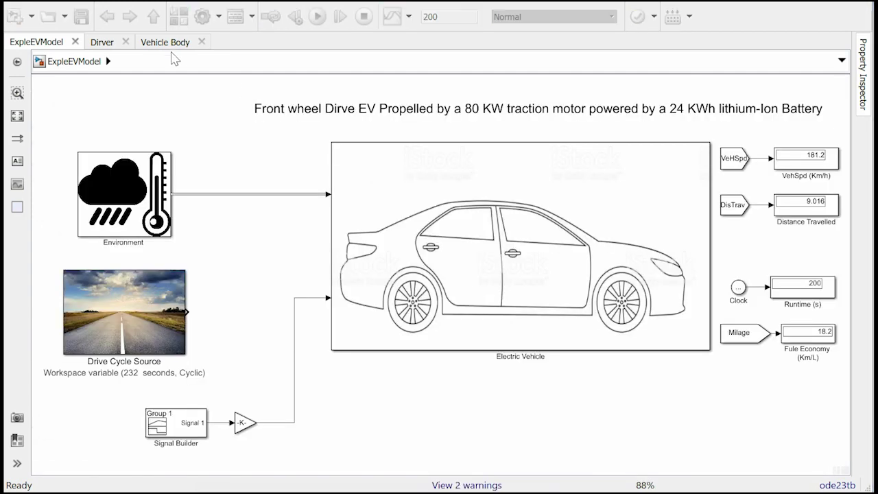
{"action": "left_click", "coordinate": [168, 42]}
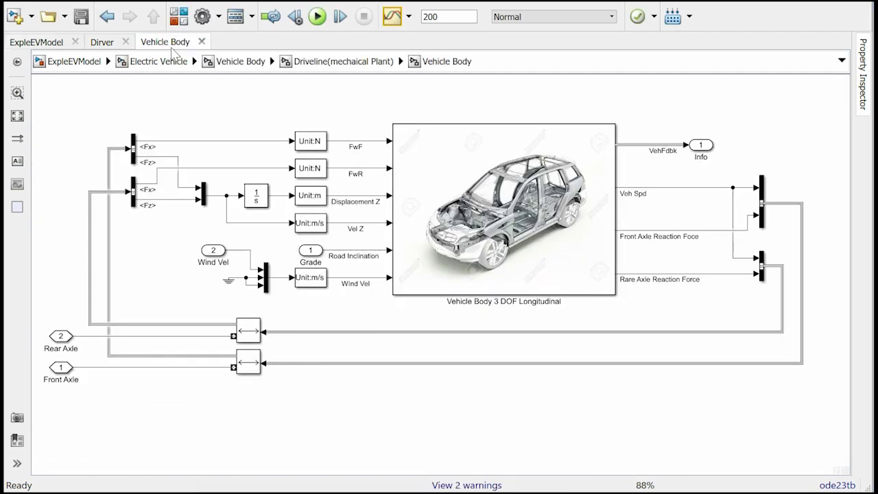
Change the Vehicle Body 3DOF Mass to 1500 and go back to ExpleEVModel
{"action": "double_click", "coordinate": [515, 211]}
{"action": "left_click", "coordinate": [117, 249]}
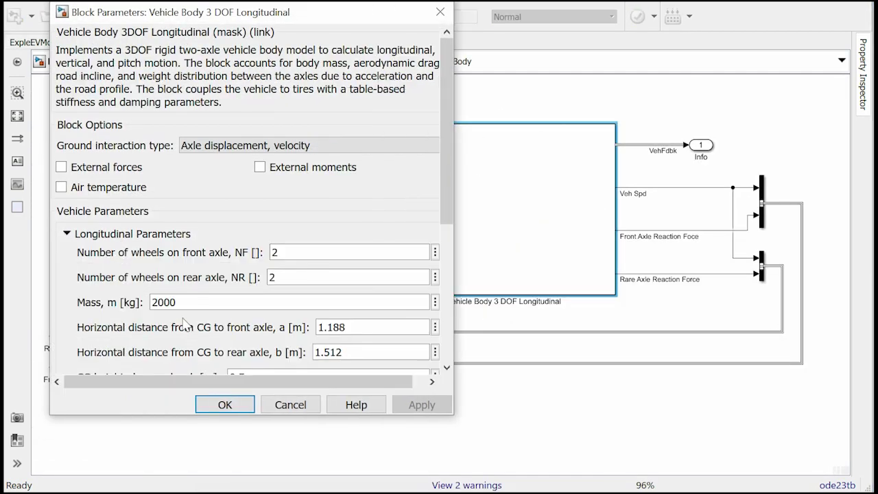
{"action": "double_click", "coordinate": [197, 302]}
{"action": "type", "text": "15"}
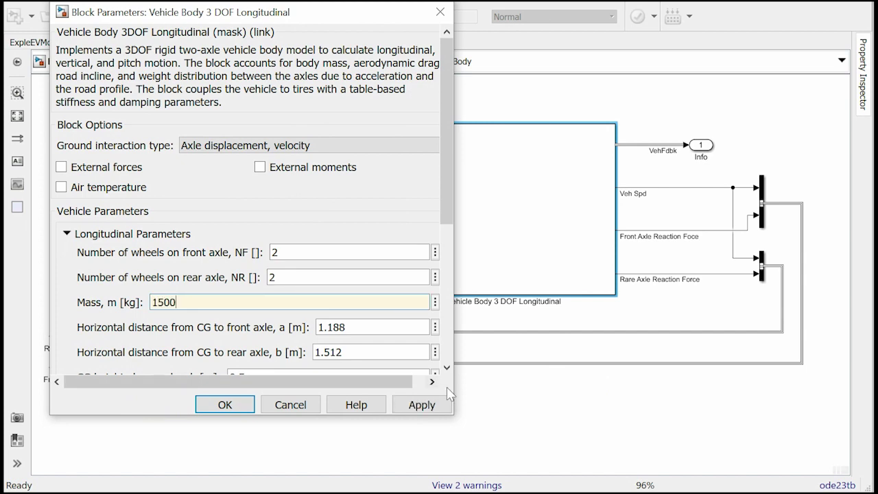
{"action": "left_click", "coordinate": [441, 405]}
{"action": "left_click", "coordinate": [229, 403]}
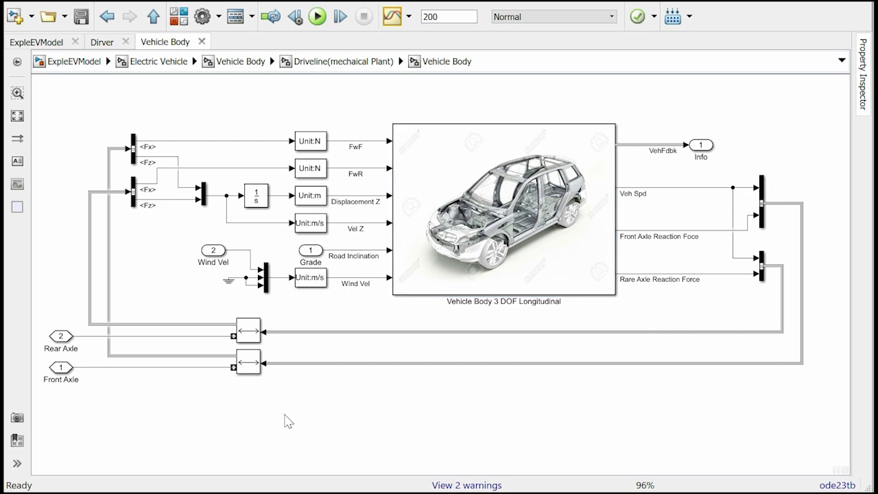
{"action": "left_click", "coordinate": [37, 42]}
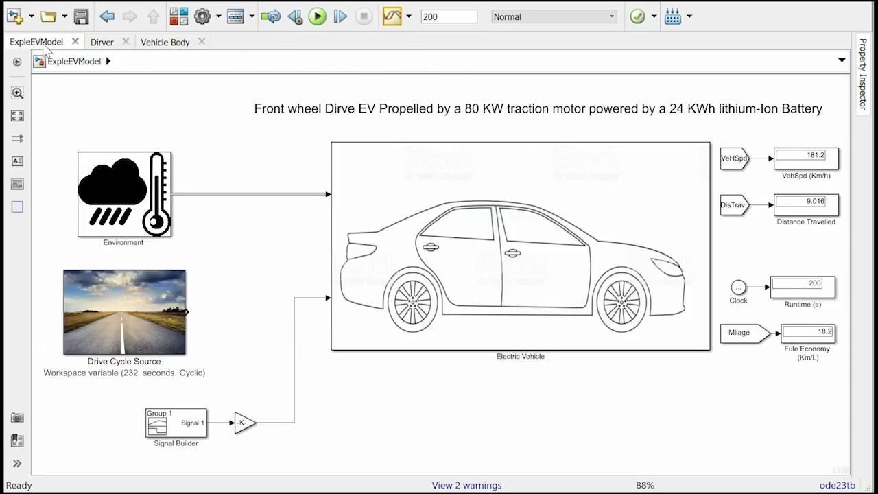
Add a Compare To Constant block set to >= 60 in the Dirver subsystem
{"action": "left_click", "coordinate": [108, 42]}
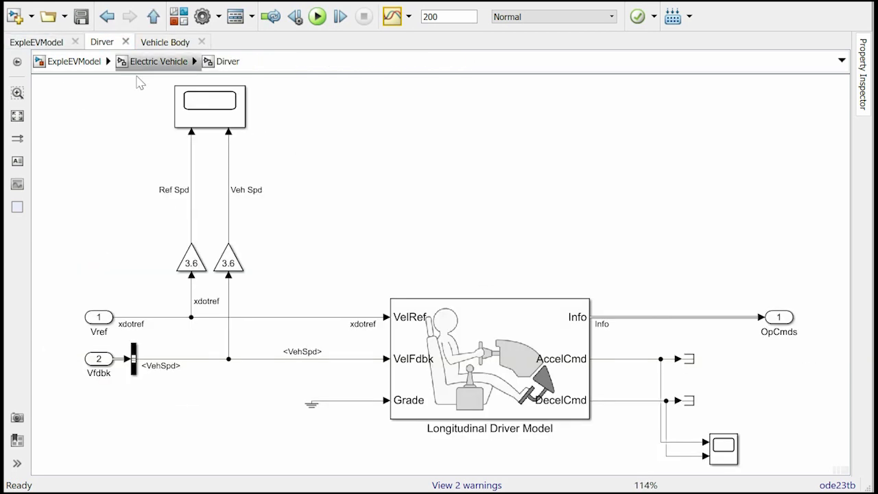
{"action": "double_click", "coordinate": [287, 234]}
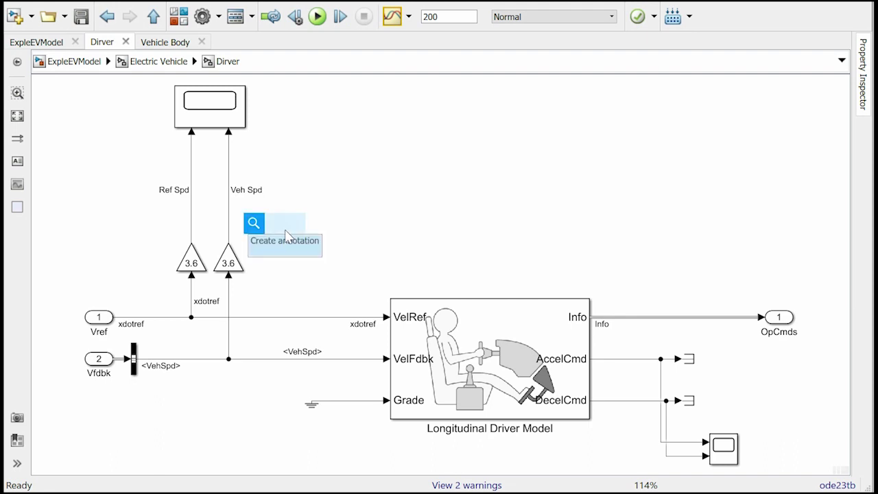
{"action": "type", "text": "com"}
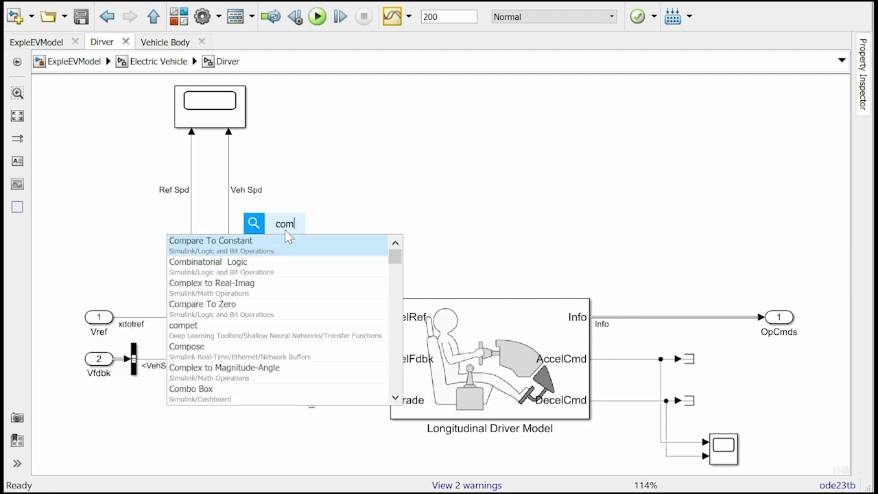
{"action": "left_click", "coordinate": [291, 244]}
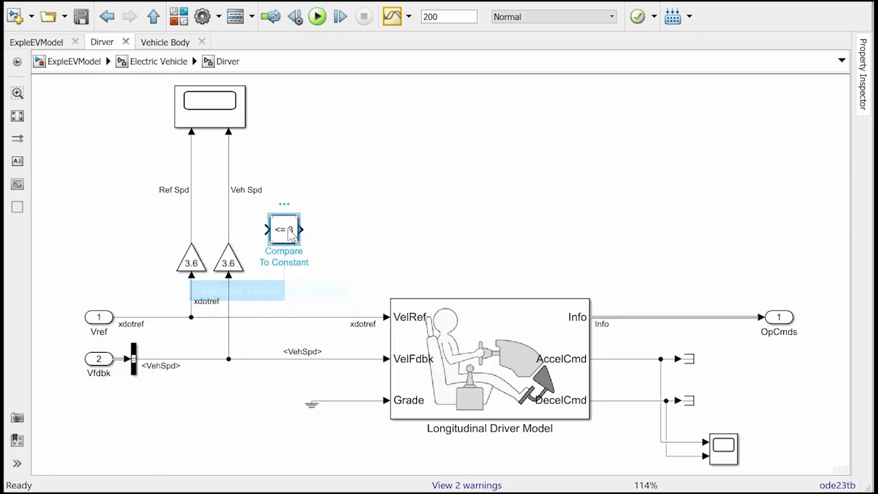
{"action": "double_click", "coordinate": [284, 229]}
{"action": "double_click", "coordinate": [379, 234]}
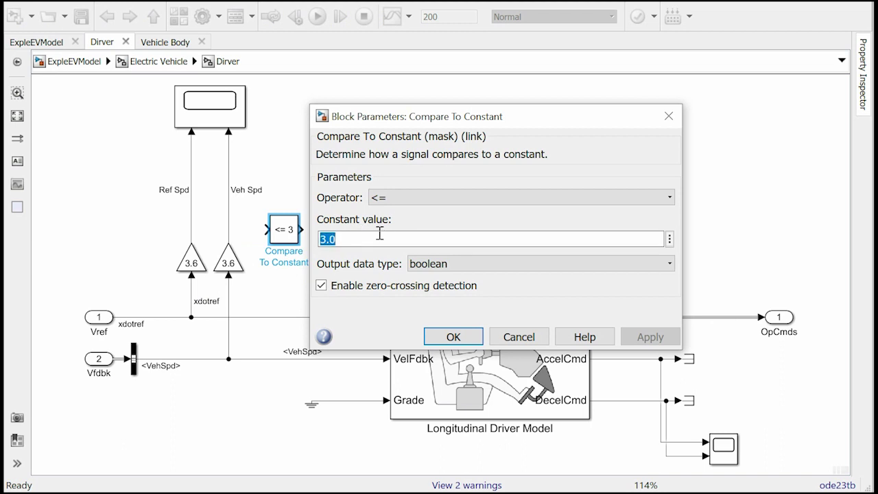
{"action": "type", "text": "60"}
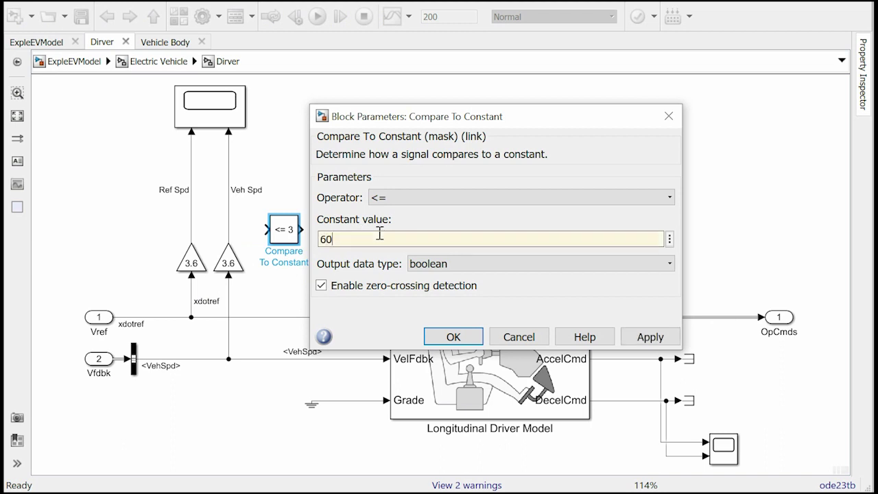
{"action": "left_click", "coordinate": [394, 198]}
{"action": "left_click", "coordinate": [404, 264]}
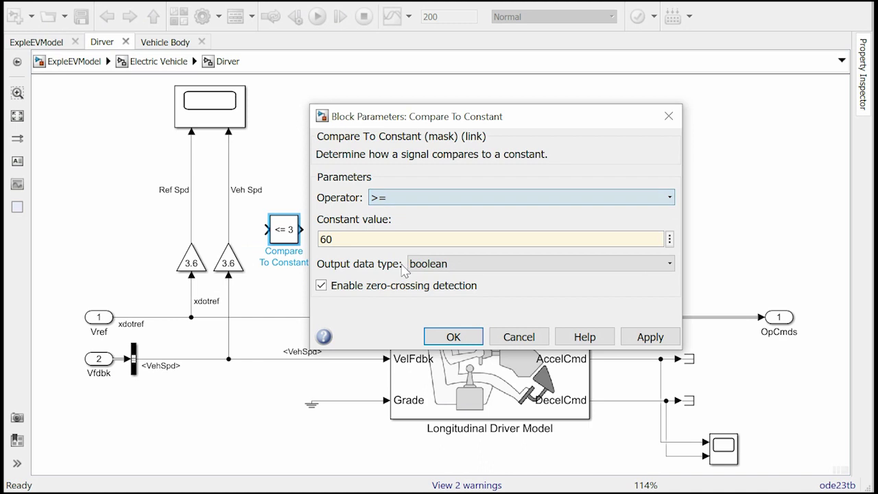
{"action": "left_click", "coordinate": [641, 338]}
{"action": "left_click", "coordinate": [455, 337]}
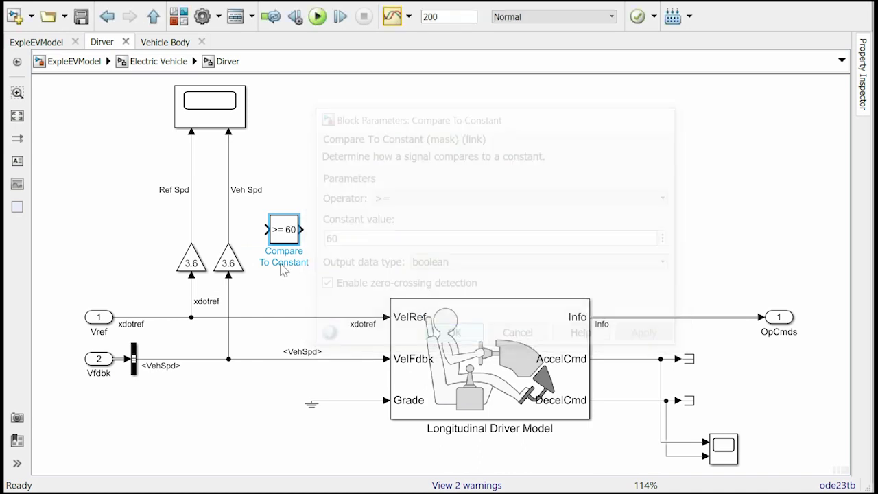
Add a Stop Simulation block, wire Veh Spd into the >= 60 check, and run
{"action": "double_click", "coordinate": [370, 225]}
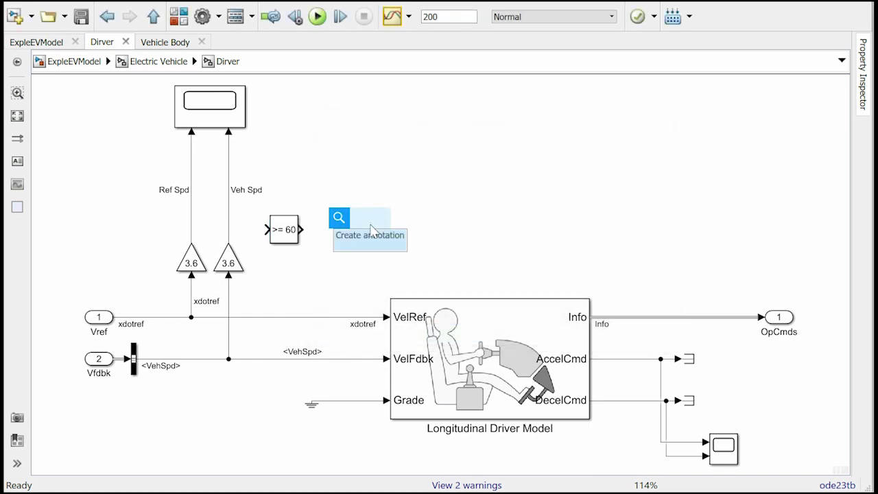
{"action": "type", "text": "stop"}
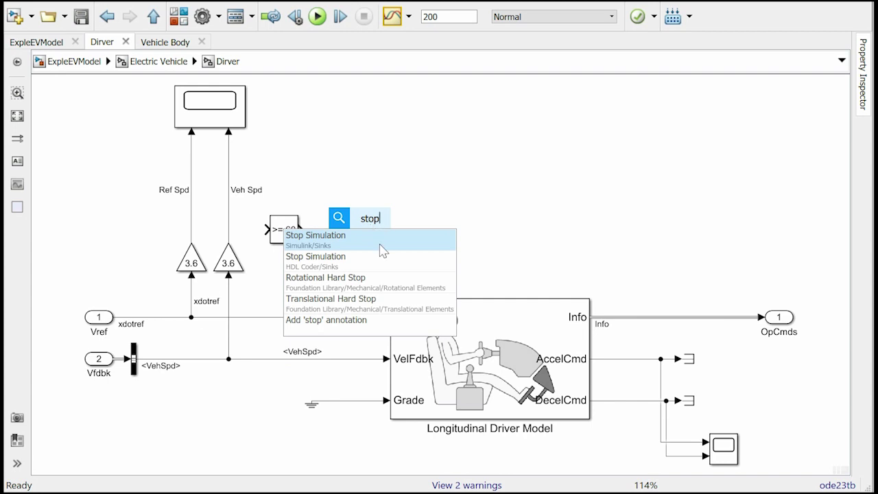
{"action": "left_click", "coordinate": [377, 242]}
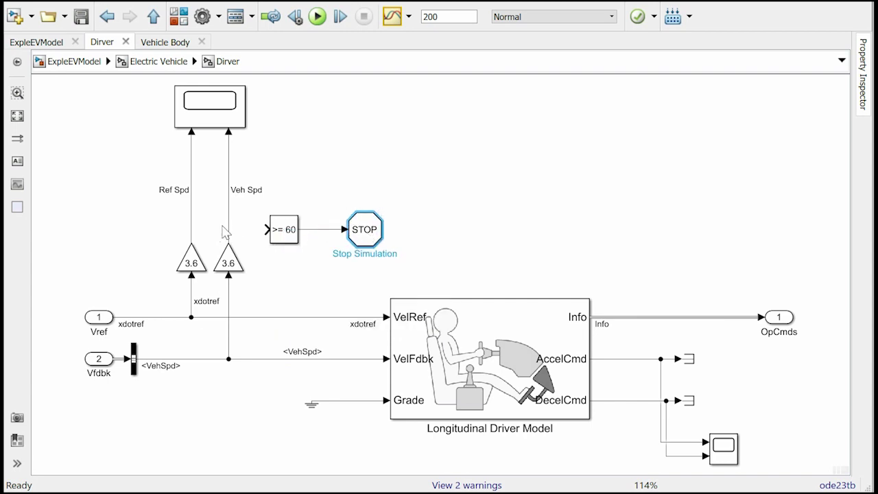
{"action": "left_click_drag", "start_coordinate": [229, 229], "coordinate": [268, 229]}
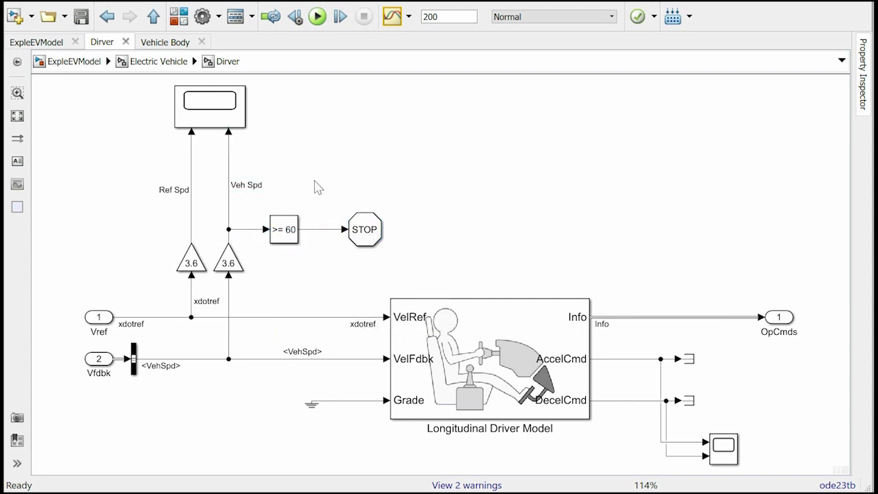
{"action": "left_click", "coordinate": [317, 16]}
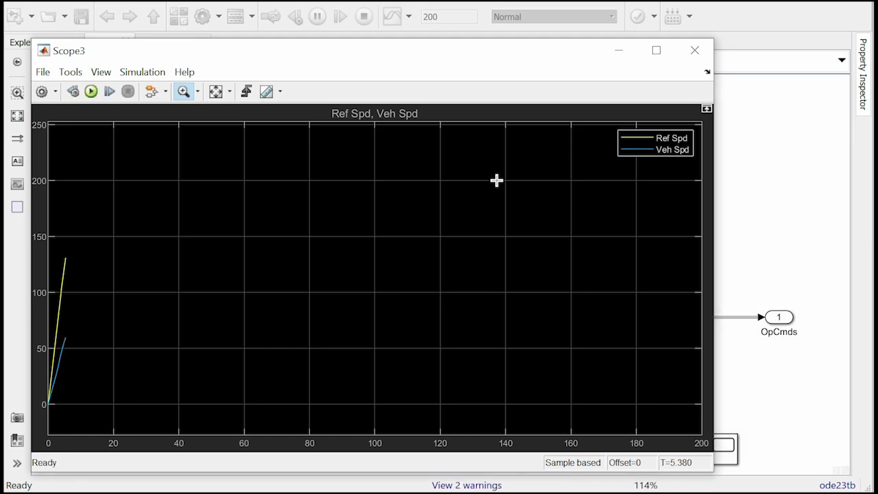
Return to the top-level ExpleEVModel and zoom in on the 5.38 s runtime display
{"action": "left_click", "coordinate": [759, 113]}
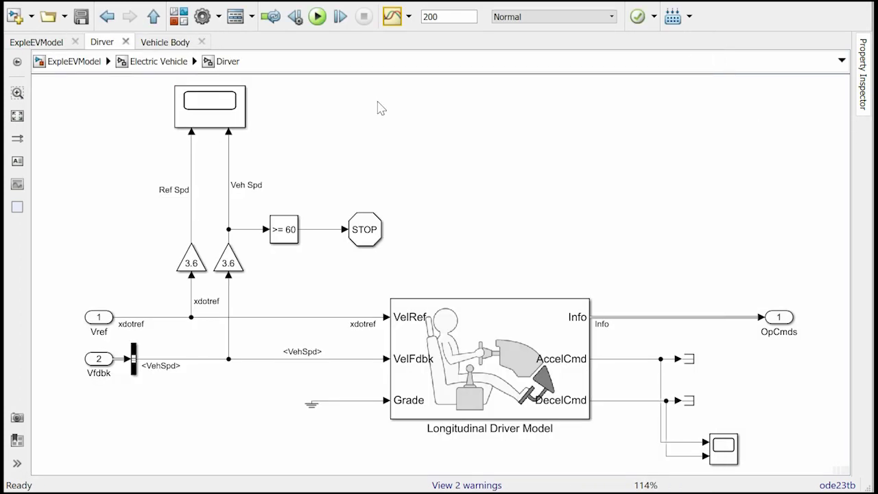
{"action": "left_click", "coordinate": [73, 61]}
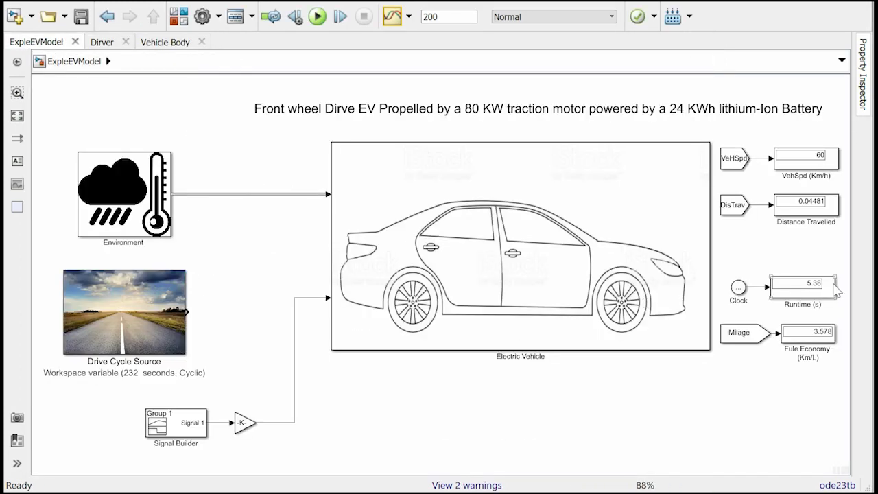
{"action": "scroll", "coordinate": [836, 291], "scroll_direction": "up", "scroll_amount": 5}
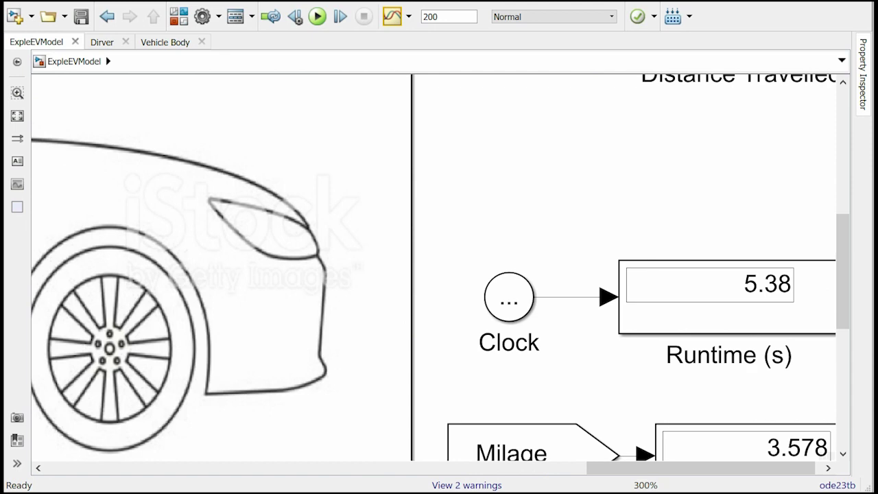
Comment out the Signal Builder and Gain, then wire Drive Cycle Source into Electric Vehicle
{"action": "key", "text": "space"}
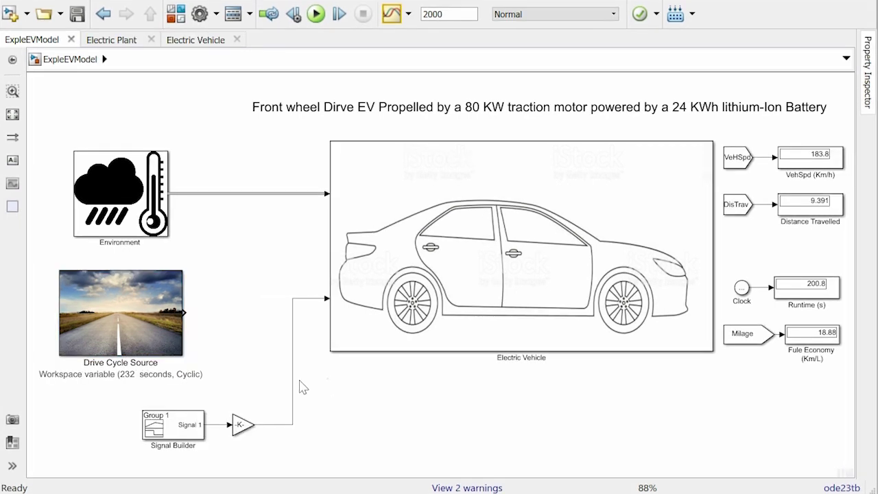
{"action": "left_click", "coordinate": [293, 389]}
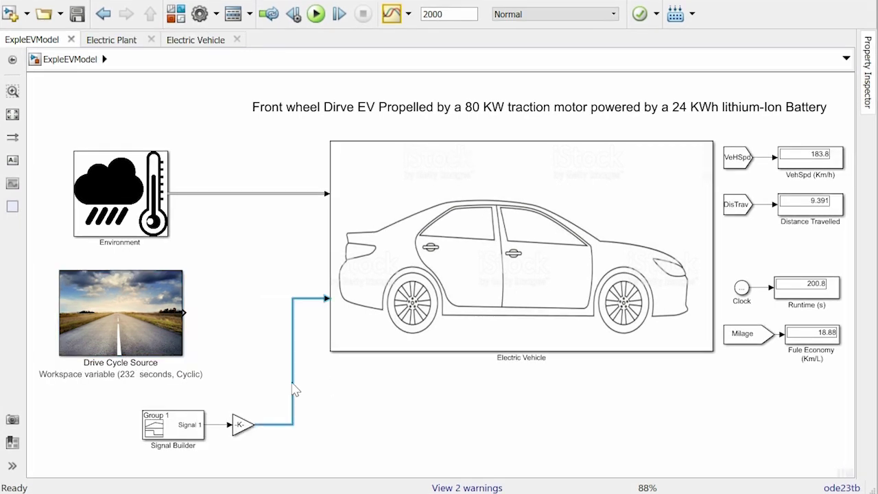
{"action": "left_click_drag", "start_coordinate": [293, 389], "coordinate": [137, 458]}
{"action": "right_click", "coordinate": [169, 429]}
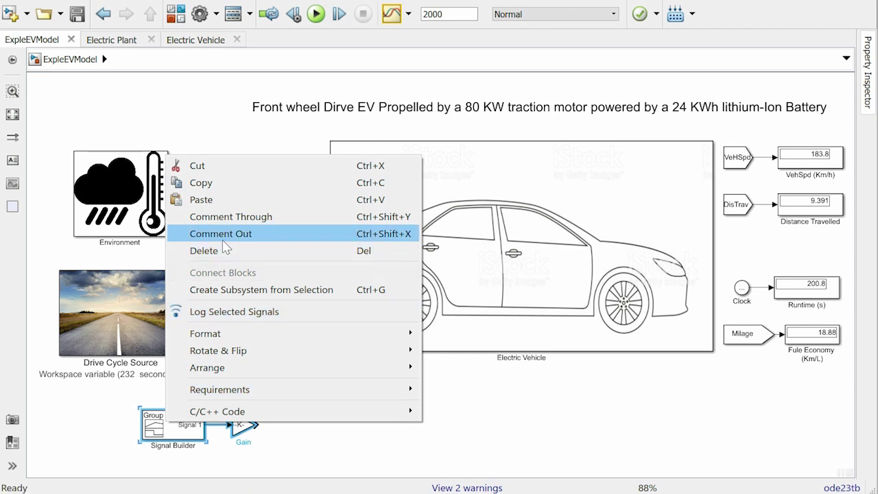
{"action": "left_click", "coordinate": [210, 233]}
{"action": "left_click_drag", "start_coordinate": [184, 317], "coordinate": [328, 297]}
In the Battery Pack subsystem, add a Compare To Constant block with threshold 10
{"action": "left_click", "coordinate": [134, 39]}
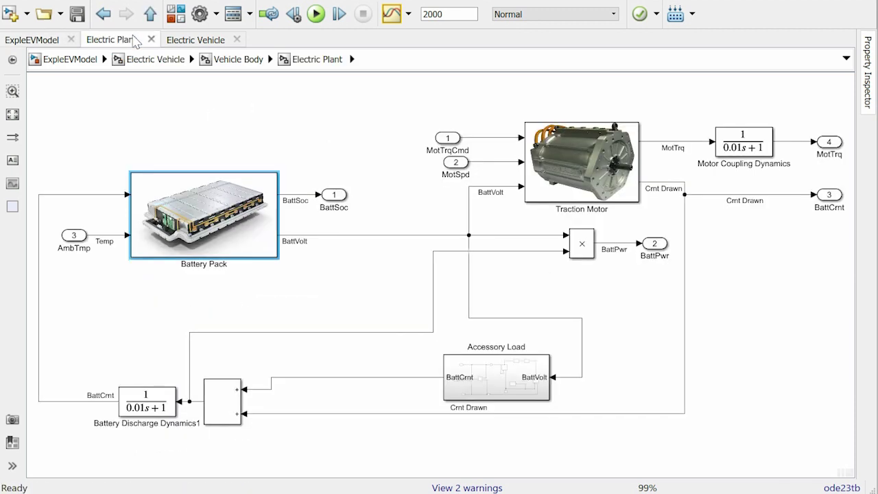
{"action": "double_click", "coordinate": [229, 228]}
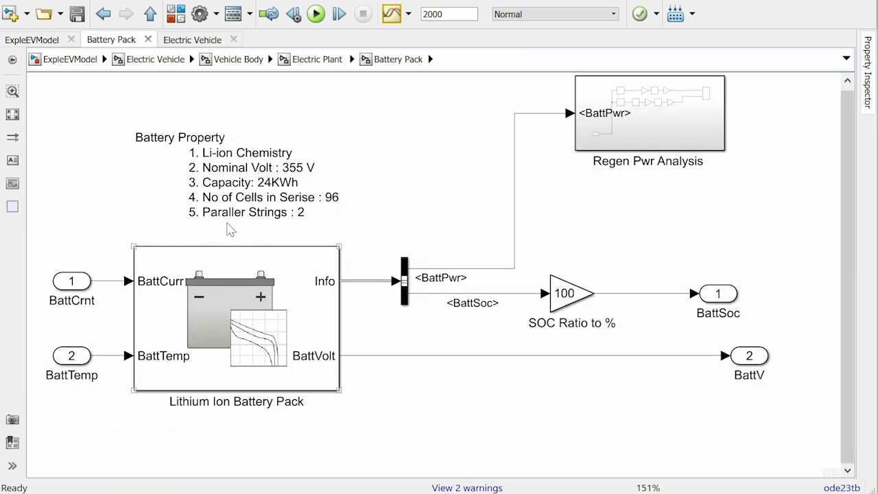
{"action": "left_click", "coordinate": [248, 228]}
{"action": "double_click", "coordinate": [641, 235]}
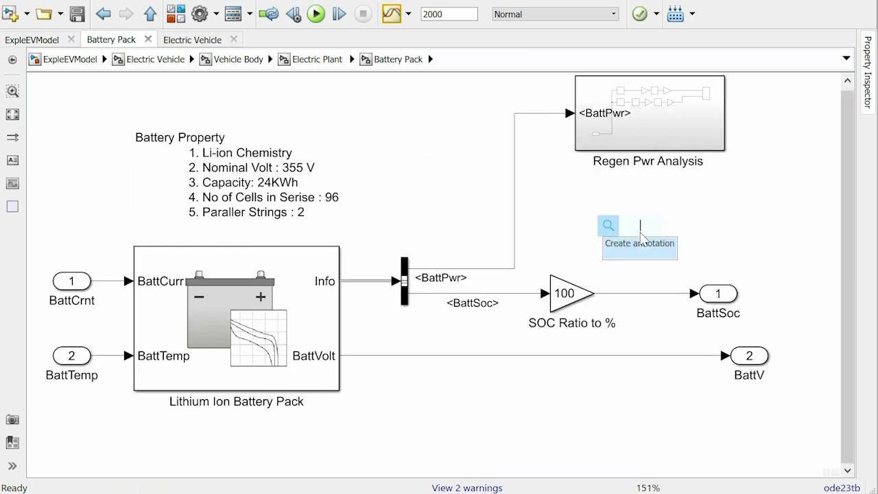
{"action": "type", "text": "comp"}
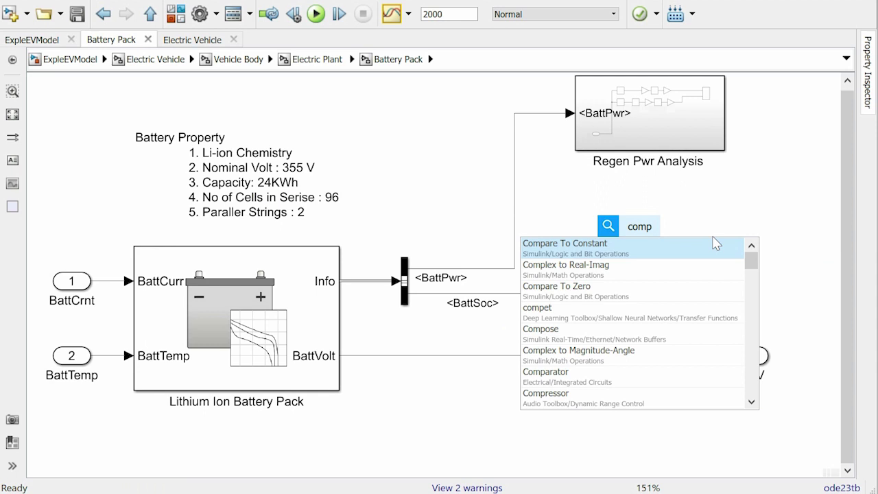
{"action": "left_click", "coordinate": [679, 252]}
{"action": "double_click", "coordinate": [643, 244]}
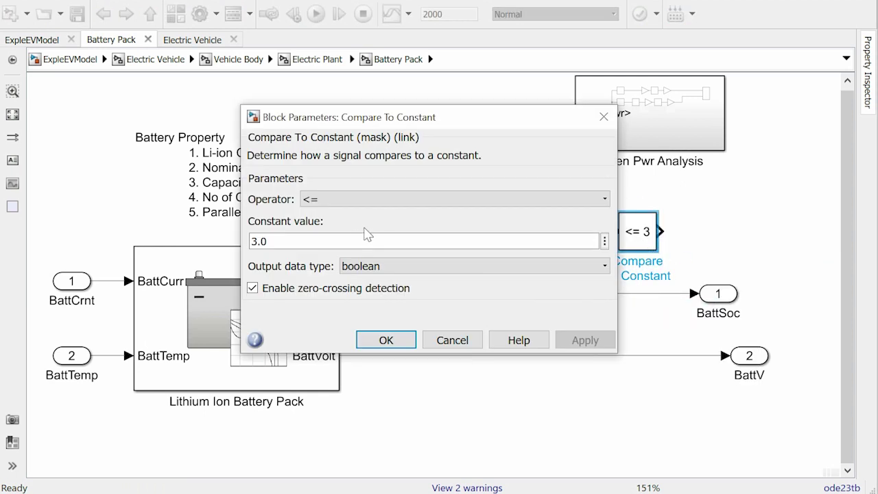
{"action": "double_click", "coordinate": [352, 241]}
{"action": "type", "text": "10"}
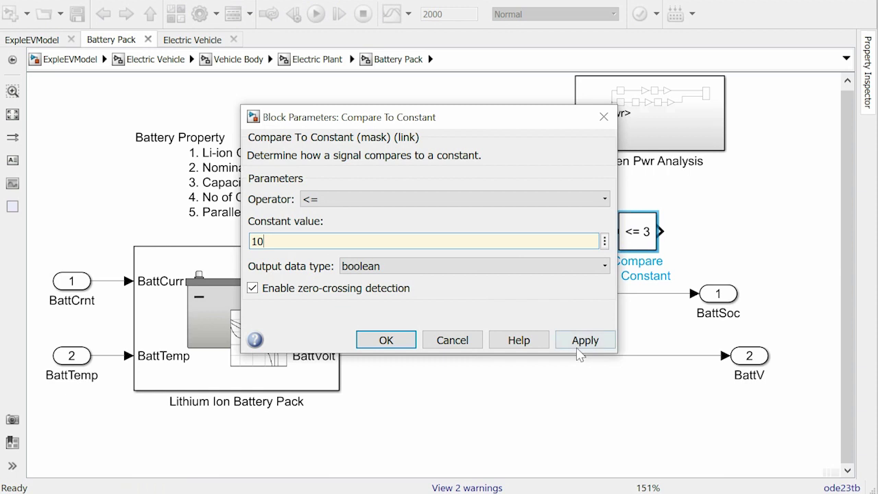
{"action": "left_click", "coordinate": [583, 340]}
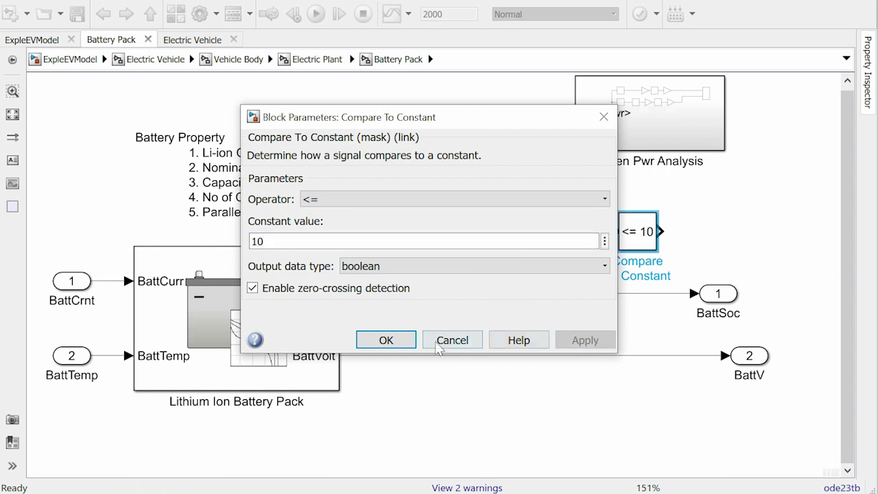
{"action": "left_click", "coordinate": [386, 340]}
Feed the SOC percentage into the comparison and add a Stop Simulation block after it
{"action": "mouse_move", "coordinate": [612, 234]}
{"action": "left_mouse_down"}
{"action": "mouse_move", "coordinate": [592, 253]}
{"action": "mouse_move", "coordinate": [606, 293]}
{"action": "left_mouse_up"}
{"action": "double_click", "coordinate": [731, 229]}
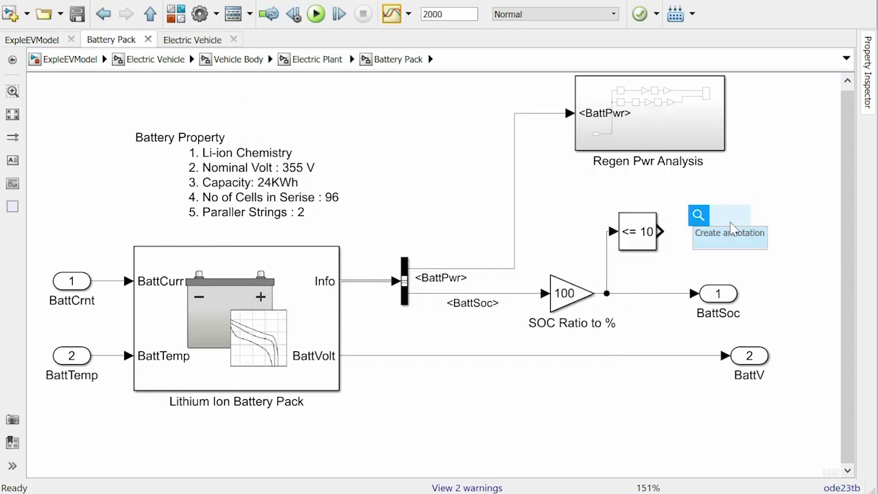
{"action": "type", "text": "sto"}
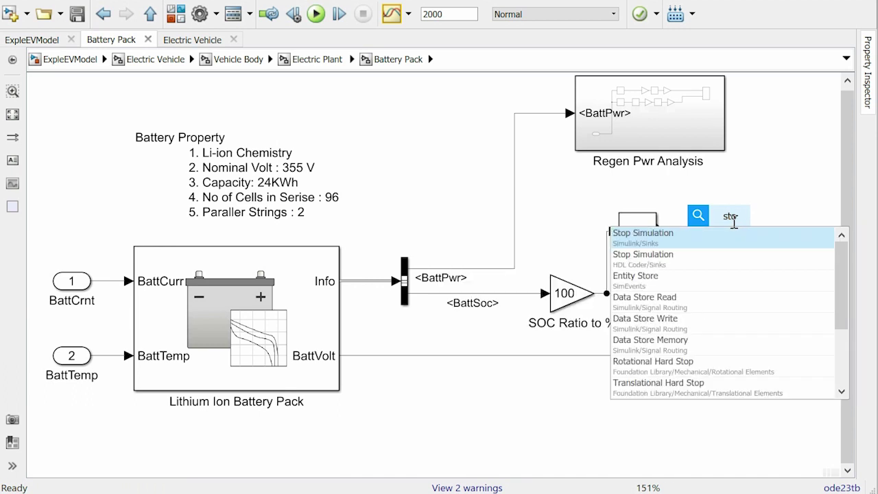
{"action": "left_click", "coordinate": [734, 236]}
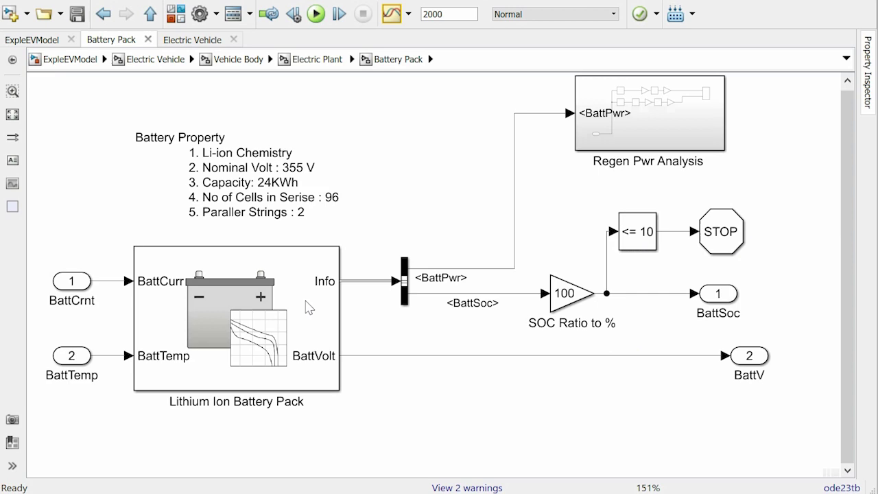
Set the Lithium Ion Battery Pack's BattCapInit to 32.5*0.95 Ah and apply
{"action": "double_click", "coordinate": [263, 321]}
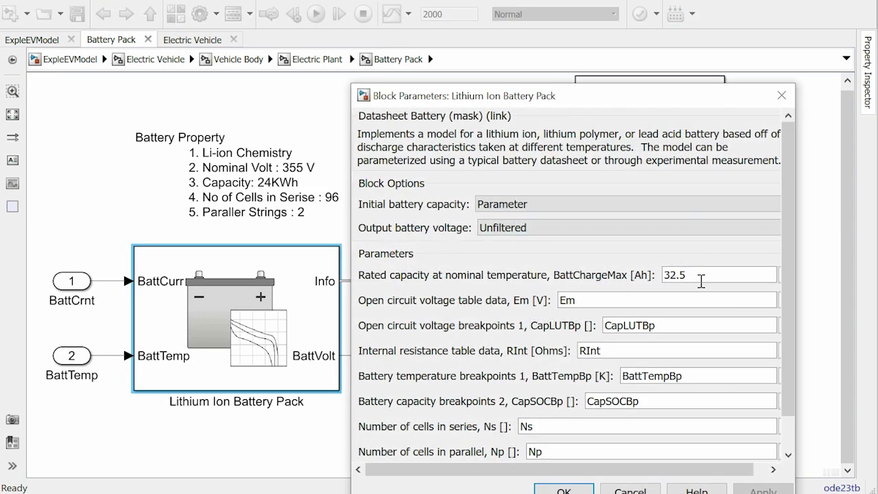
{"action": "scroll", "coordinate": [711, 275], "scroll_direction": "down", "scroll_amount": 2}
{"action": "double_click", "coordinate": [711, 240]}
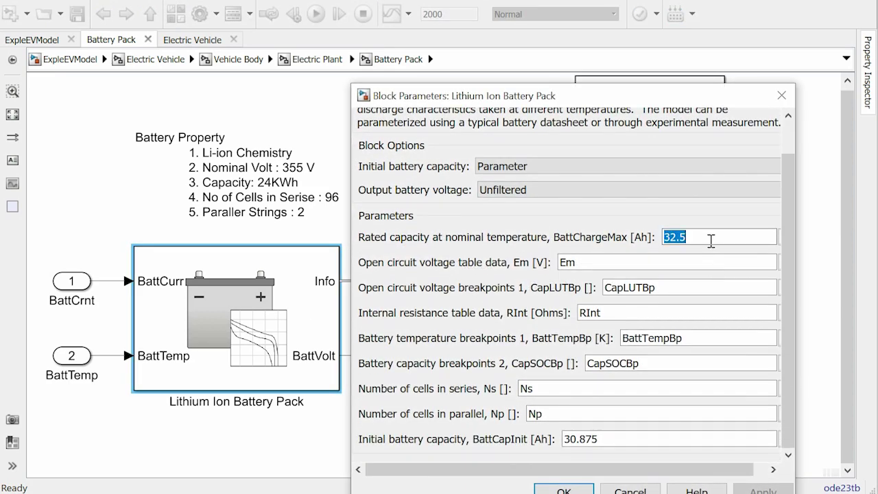
{"action": "double_click", "coordinate": [622, 439]}
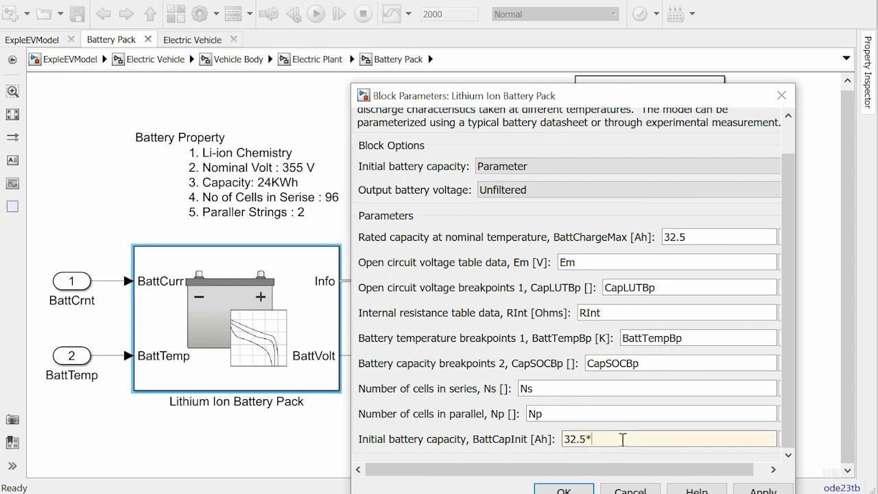
{"action": "type", "text": "0.95"}
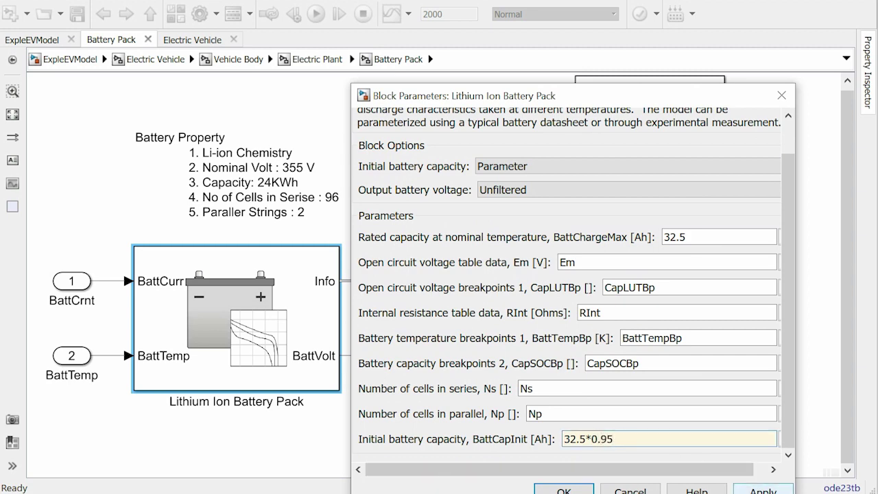
{"action": "left_click", "coordinate": [744, 490]}
{"action": "left_click", "coordinate": [563, 490]}
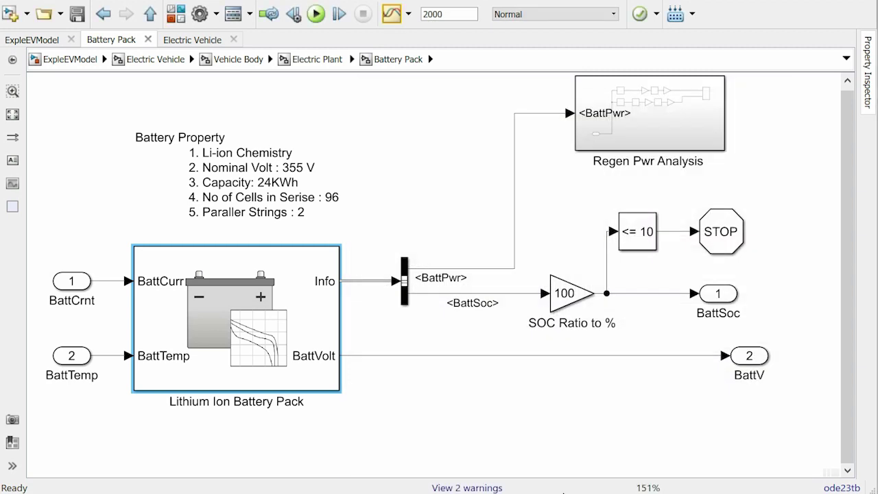
{"action": "left_click", "coordinate": [495, 423]}
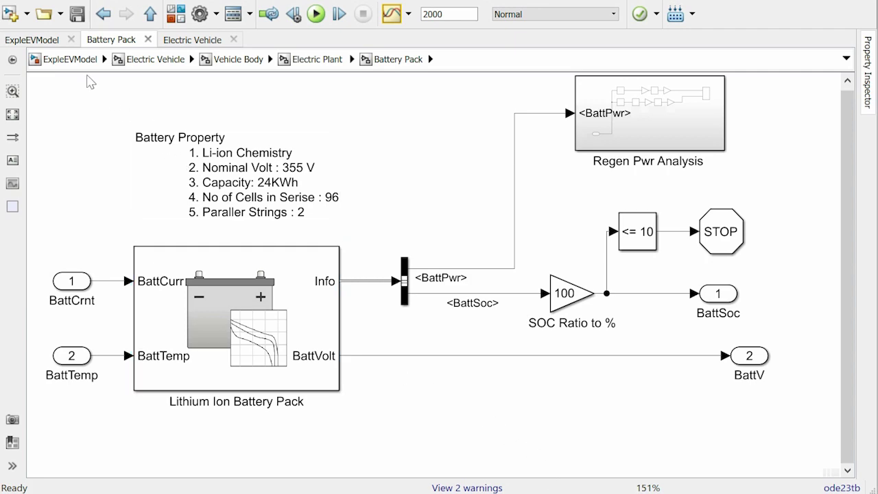
Check the Drive Cycle Source settings, keeping its cyclic repeat turned on
{"action": "left_click", "coordinate": [82, 60]}
{"action": "double_click", "coordinate": [119, 290]}
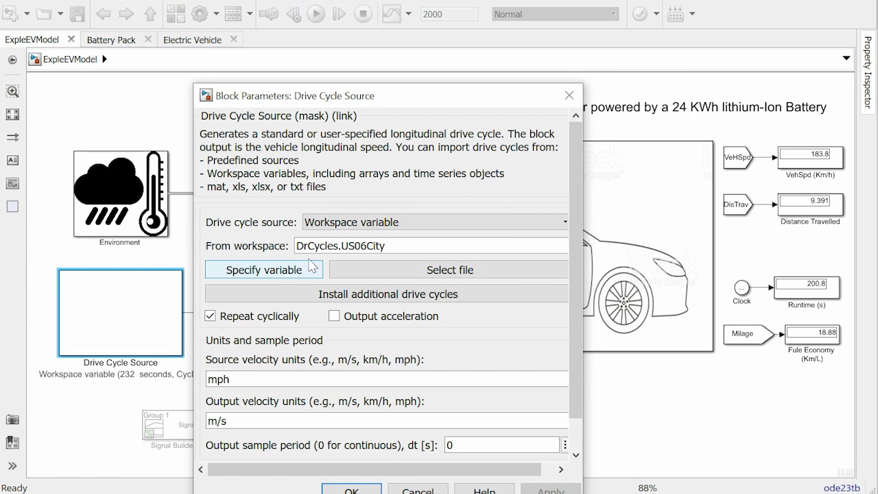
{"action": "double_click", "coordinate": [411, 245]}
{"action": "left_click", "coordinate": [284, 317]}
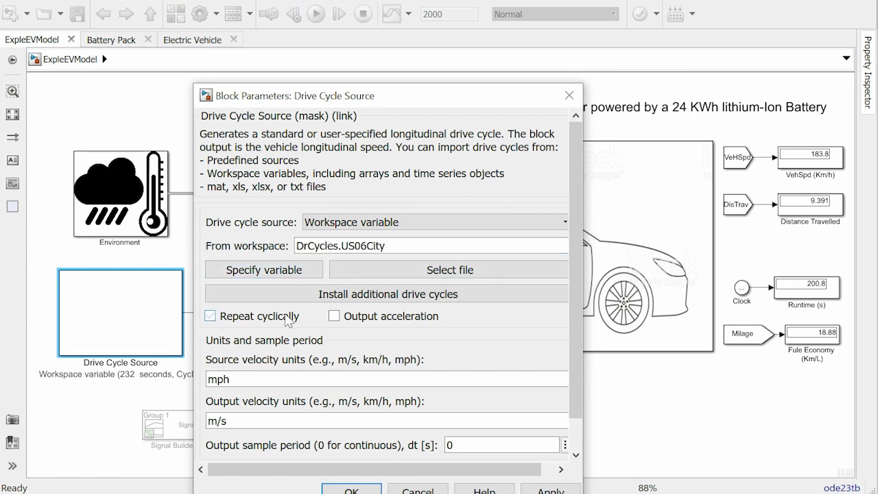
{"action": "left_click", "coordinate": [277, 321]}
{"action": "left_click", "coordinate": [352, 489]}
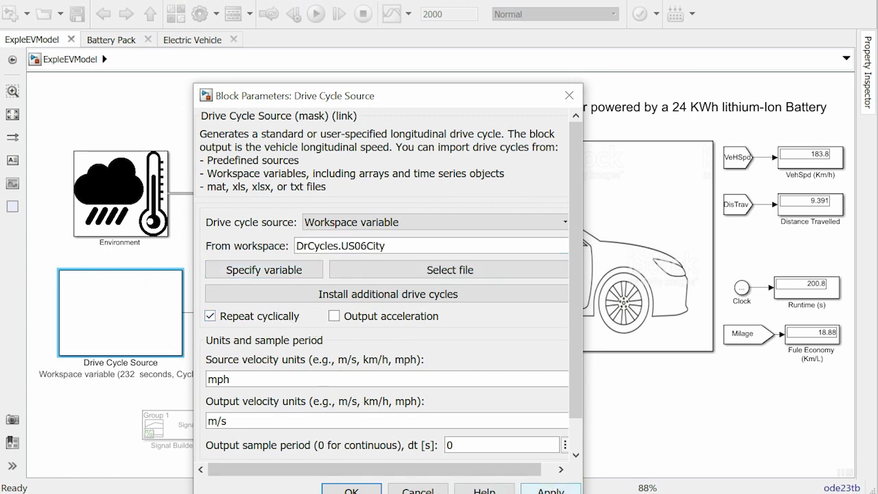
{"action": "left_click", "coordinate": [350, 461]}
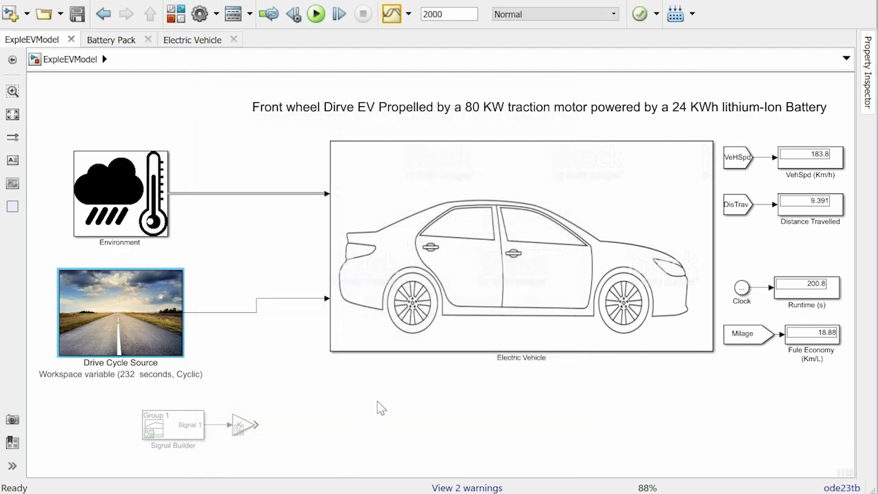
Change the simulation stop time and run the city drive-cycle simulation
{"action": "double_click", "coordinate": [452, 14]}
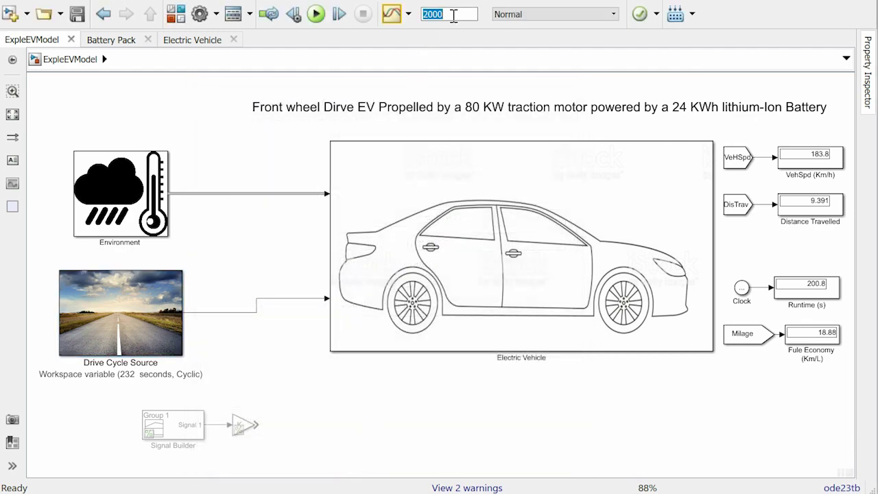
{"action": "type", "text": "inf"}
{"action": "left_click", "coordinate": [315, 14]}
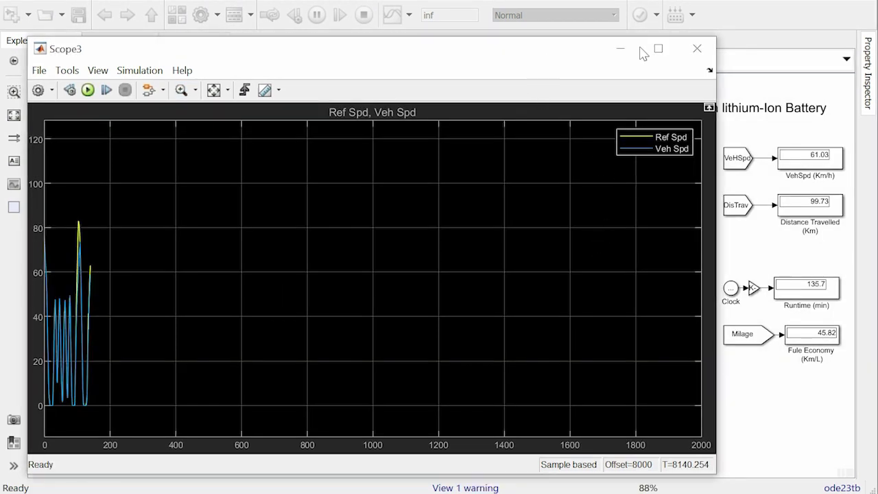
Autoscale the Driver's Scope3 to view the full reference and vehicle speed traces
{"action": "left_click", "coordinate": [704, 50]}
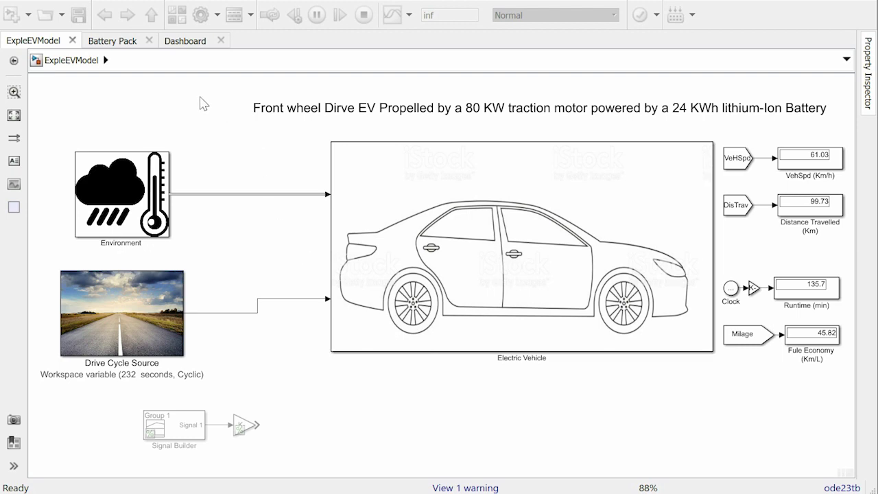
{"action": "double_click", "coordinate": [469, 256]}
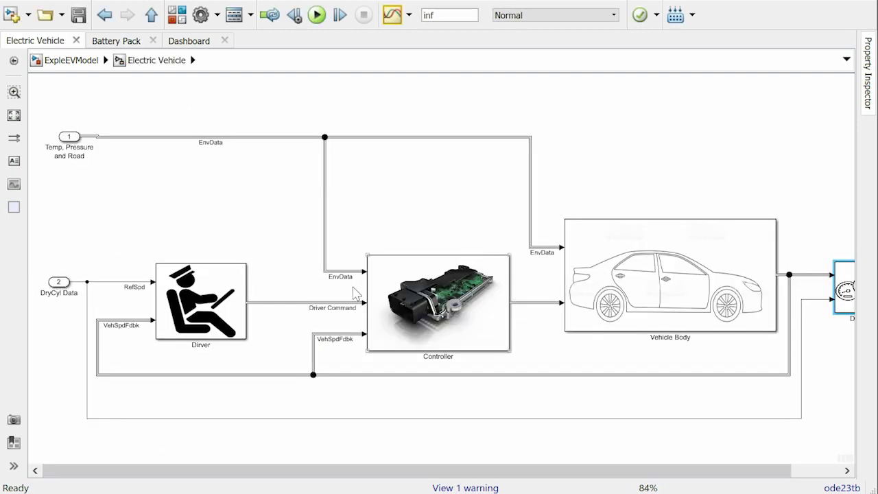
{"action": "double_click", "coordinate": [223, 296]}
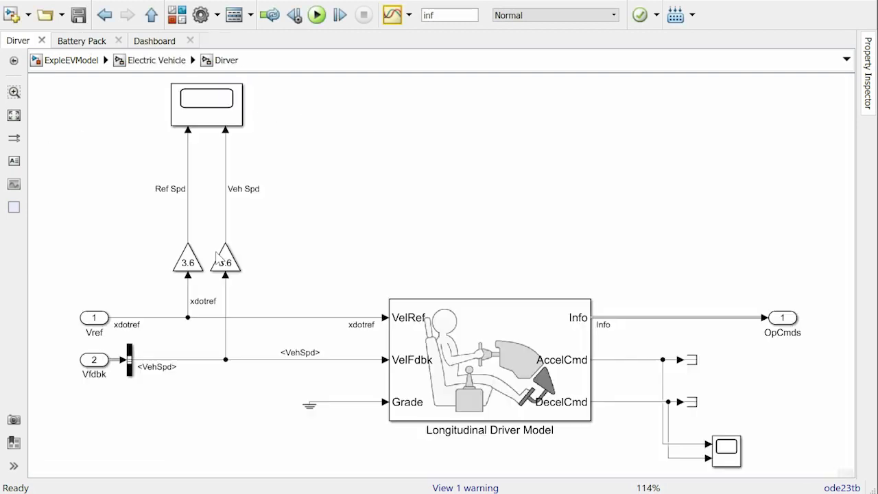
{"action": "double_click", "coordinate": [197, 110]}
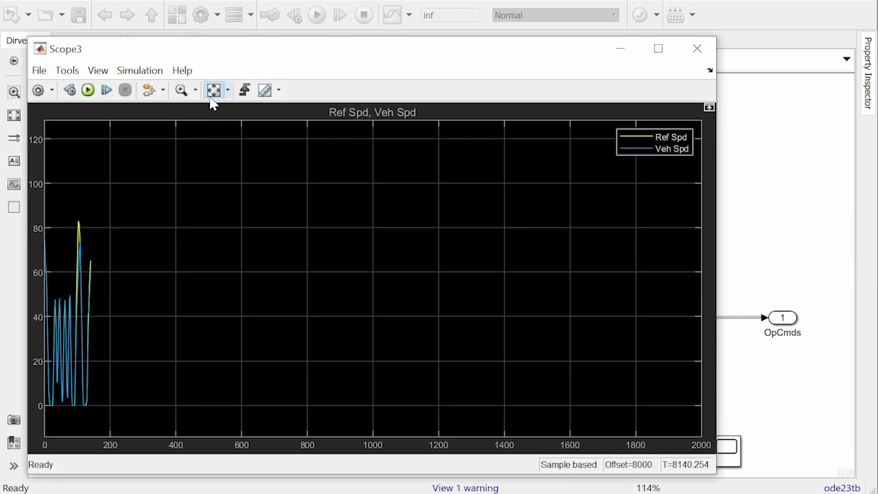
{"action": "left_click", "coordinate": [212, 96]}
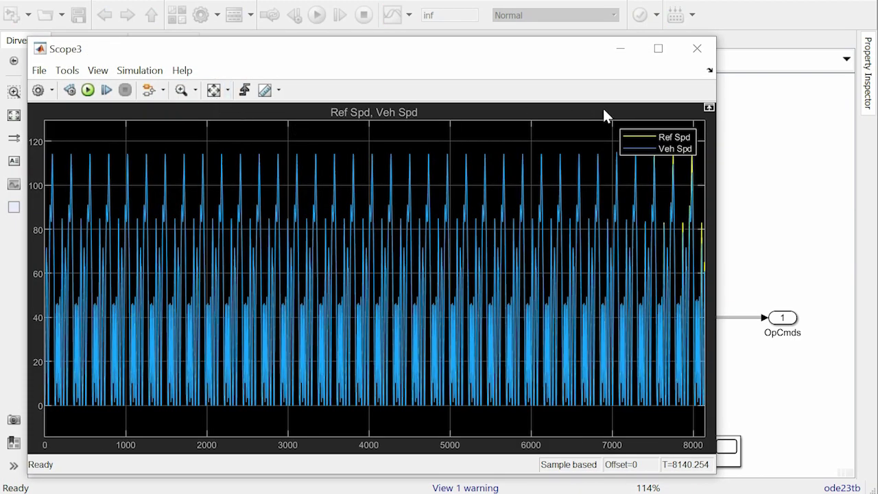
{"action": "left_click", "coordinate": [697, 49]}
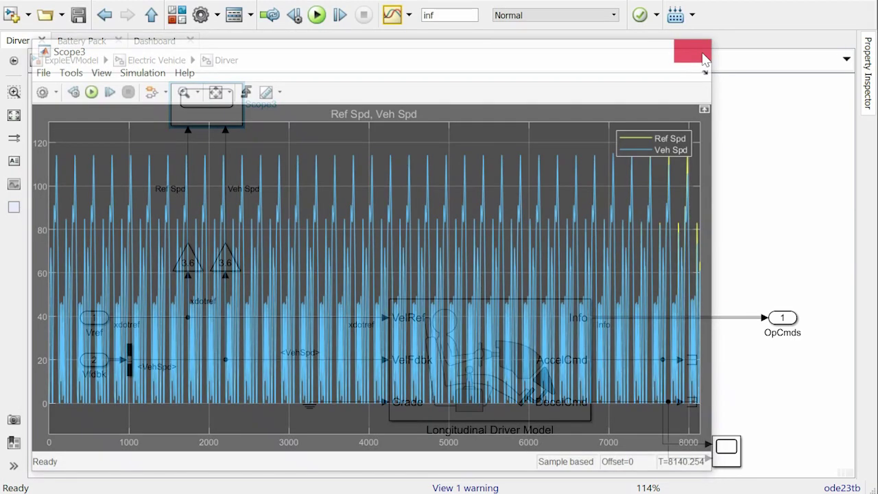
Autoscale the Dashboard's BattSOC scope to view the full battery charge trace
{"action": "left_click", "coordinate": [154, 43]}
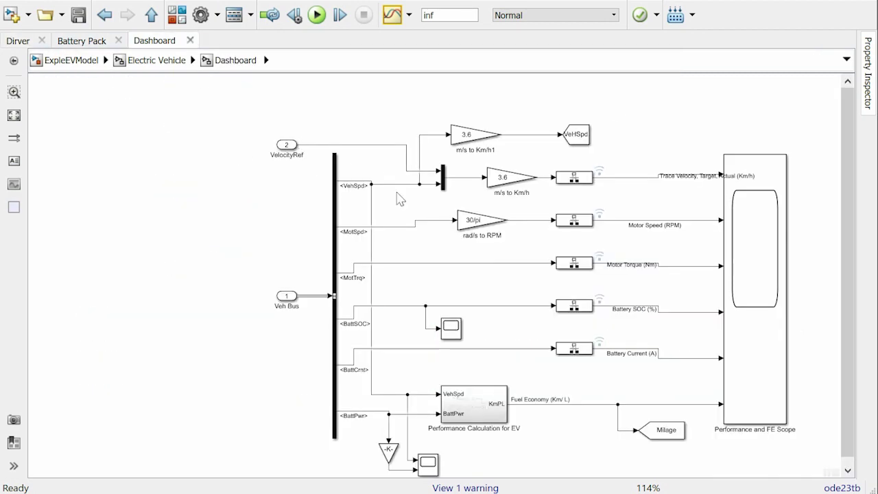
{"action": "left_click", "coordinate": [452, 331]}
{"action": "double_click", "coordinate": [452, 330]}
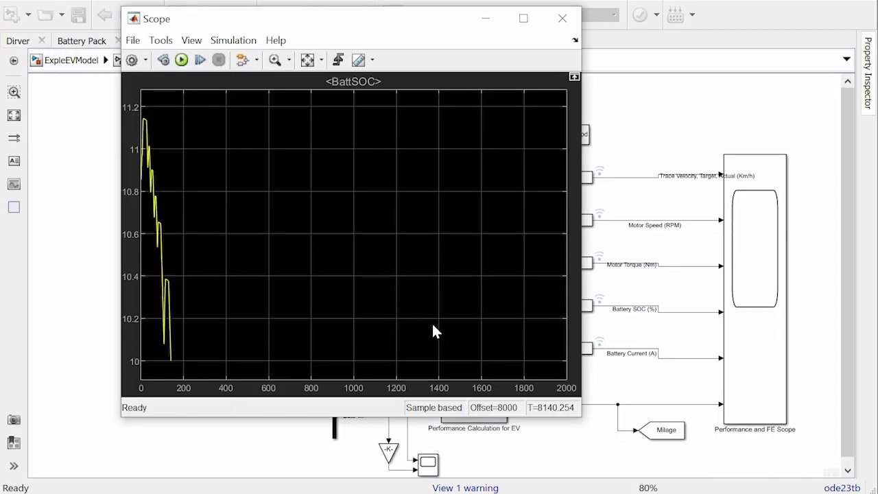
{"action": "left_click", "coordinate": [308, 60]}
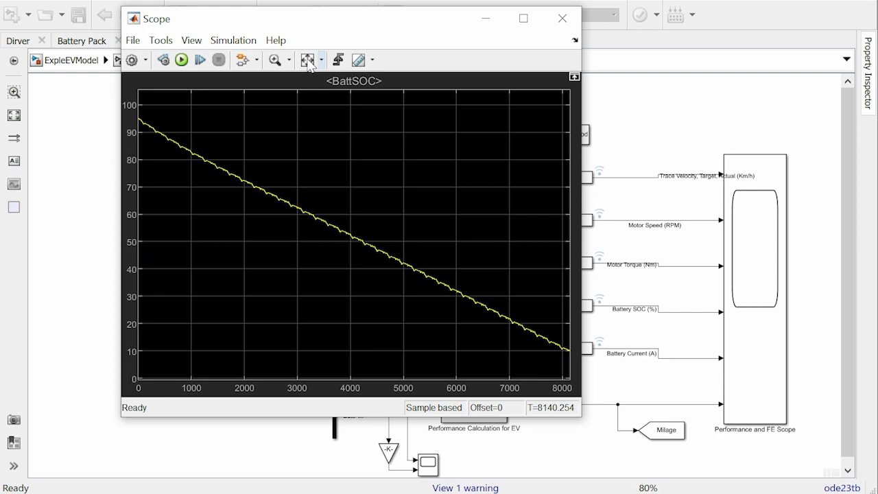
{"action": "left_click", "coordinate": [569, 24]}
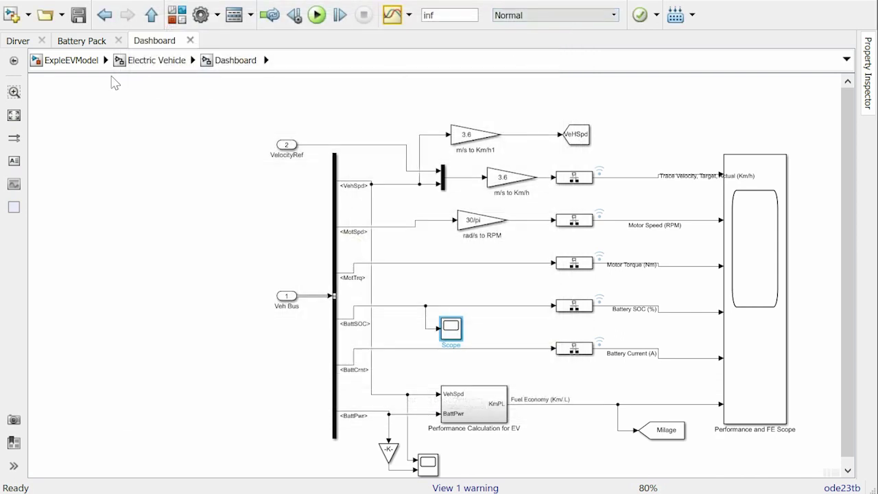
Return to the top-level EV model and fit the whole diagram in view
{"action": "left_click", "coordinate": [71, 61]}
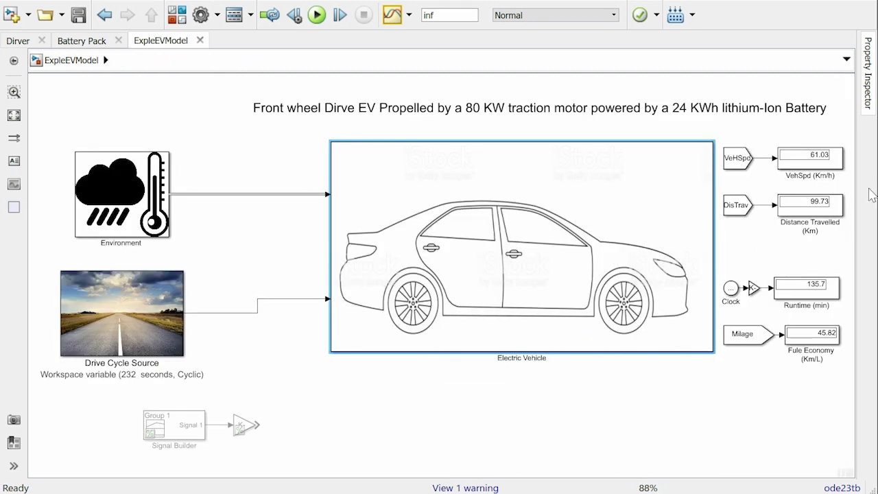
{"action": "scroll", "coordinate": [848, 194], "scroll_direction": "up", "scroll_amount": 3}
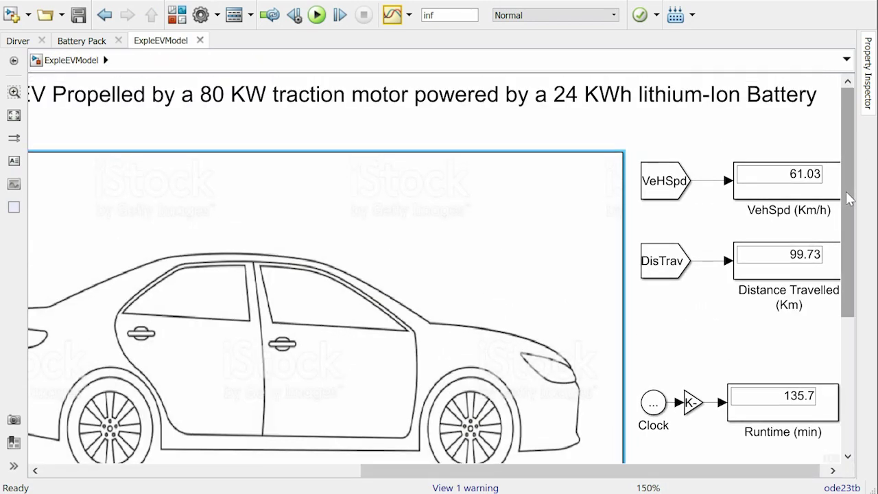
{"action": "scroll", "coordinate": [846, 191], "scroll_direction": "down", "scroll_amount": 1}
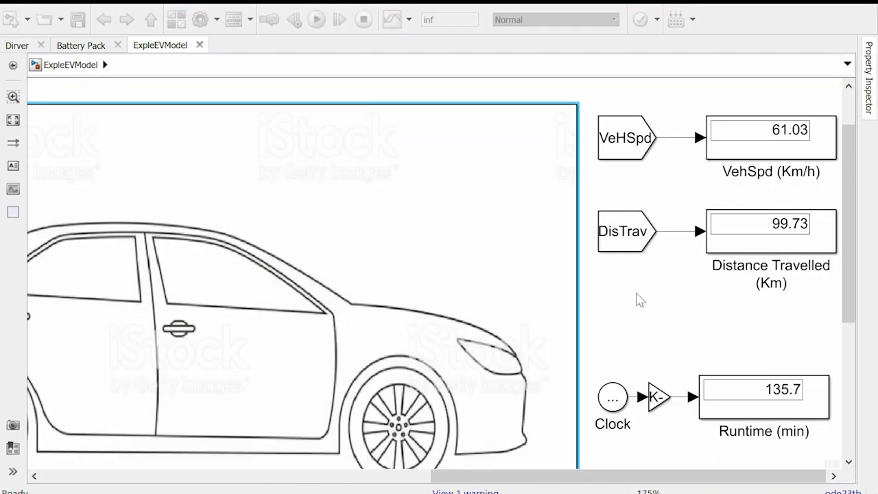
{"action": "key", "text": "space"}
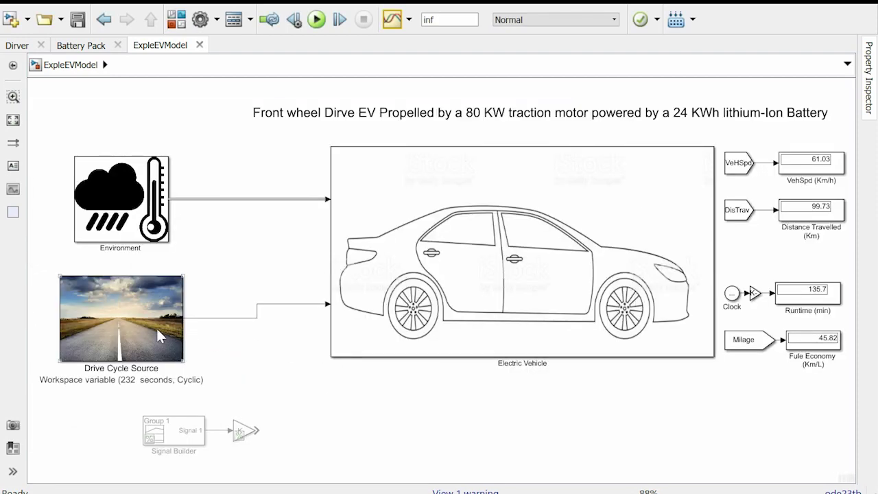
{"action": "left_click", "coordinate": [147, 335]}
Change the Drive Cycle Source variable to DrCycles.US06Hwy and start the run
{"action": "double_click", "coordinate": [147, 335]}
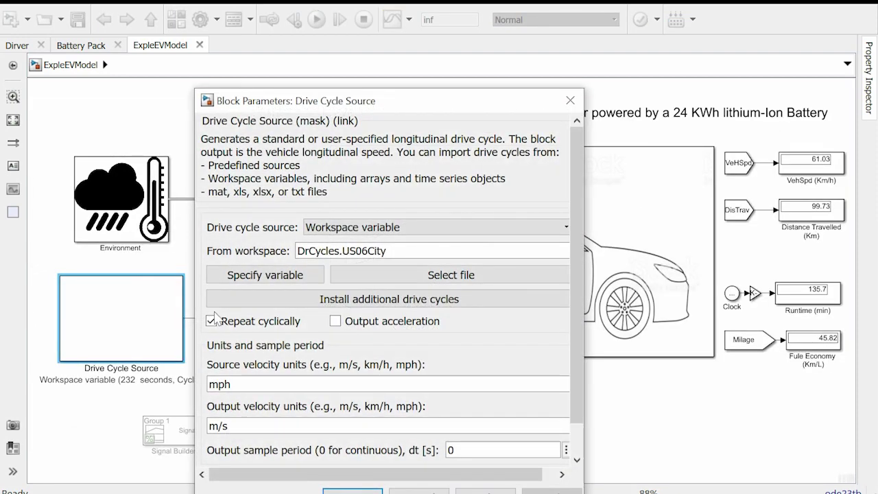
{"action": "double_click", "coordinate": [410, 251]}
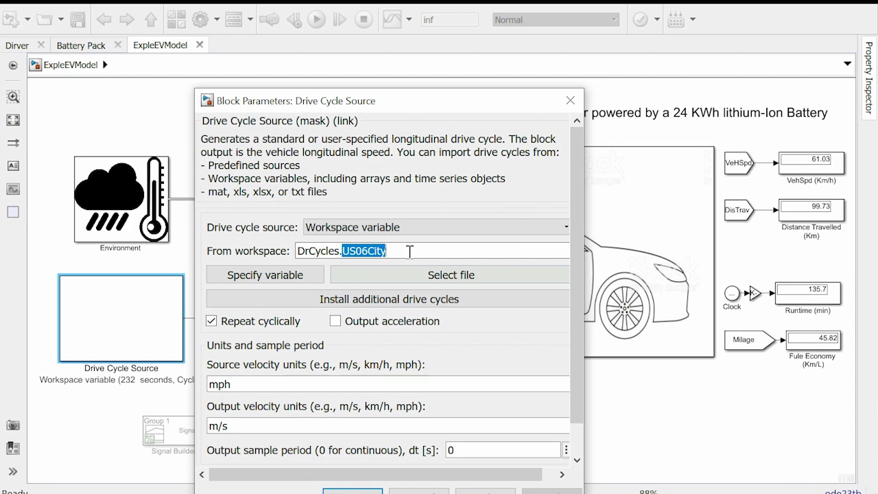
{"action": "left_click", "coordinate": [410, 251]}
{"action": "key", "text": "BackSpace"}
{"action": "key", "text": "BackSpace"}
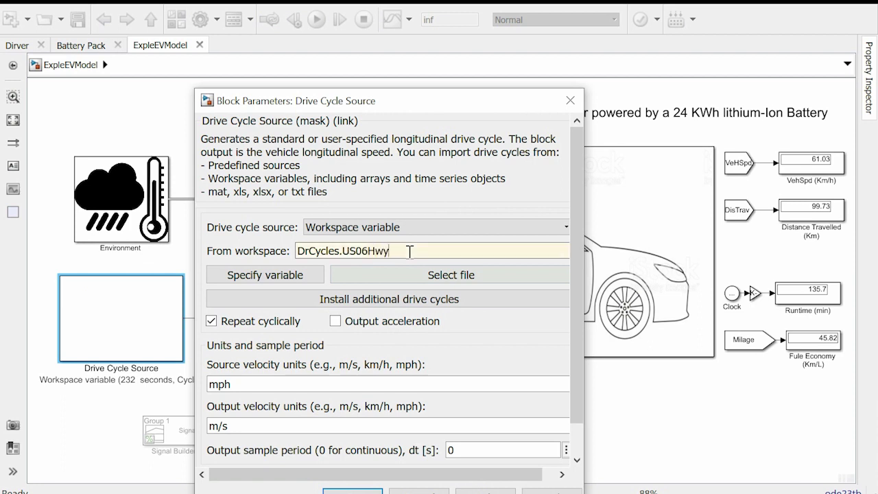
{"action": "type", "text": "Hwy"}
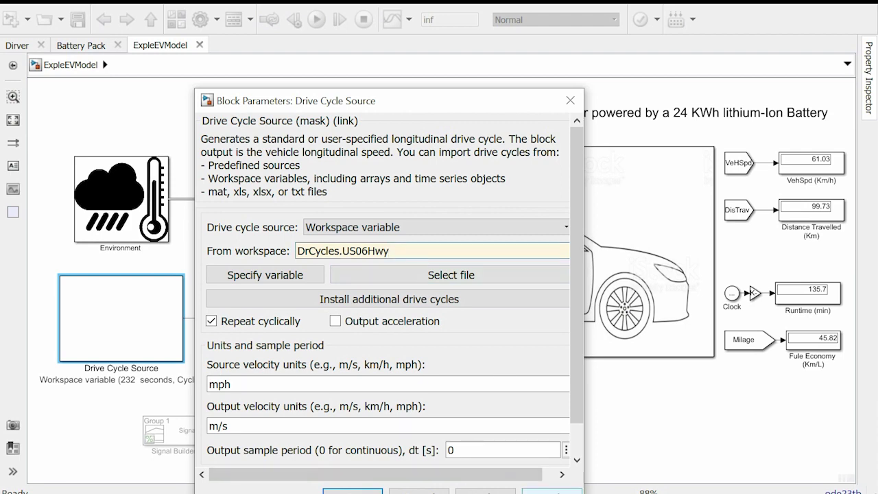
{"action": "left_click", "coordinate": [549, 491]}
{"action": "left_click", "coordinate": [354, 468]}
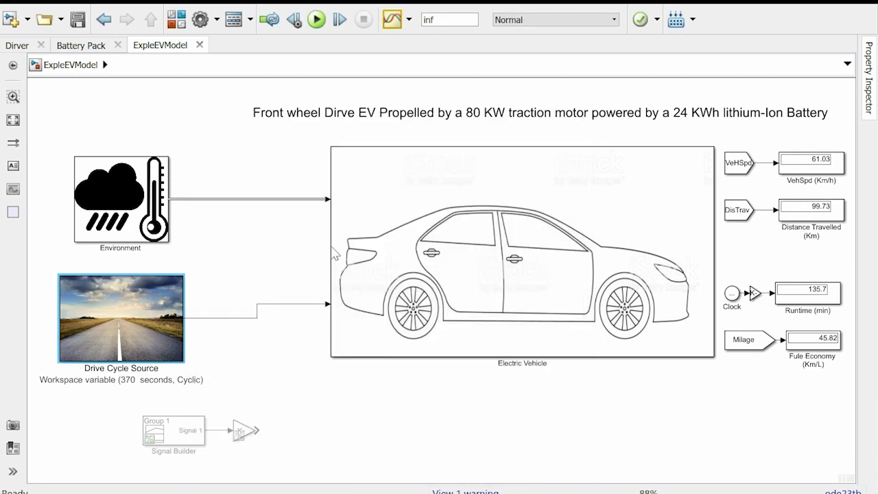
{"action": "left_click", "coordinate": [316, 19]}
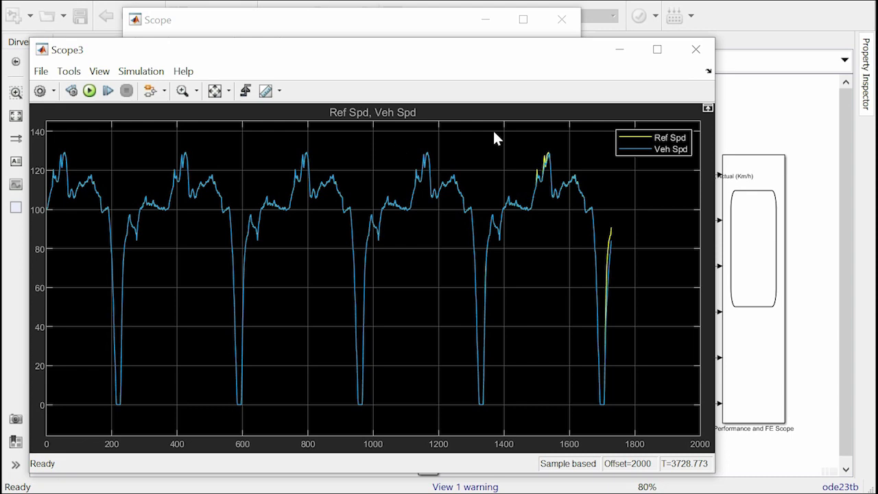
Autoscale the BattSOC and Scope3 plots to show the full highway run, then minimize both
{"action": "left_click", "coordinate": [424, 29]}
{"action": "left_click", "coordinate": [308, 61]}
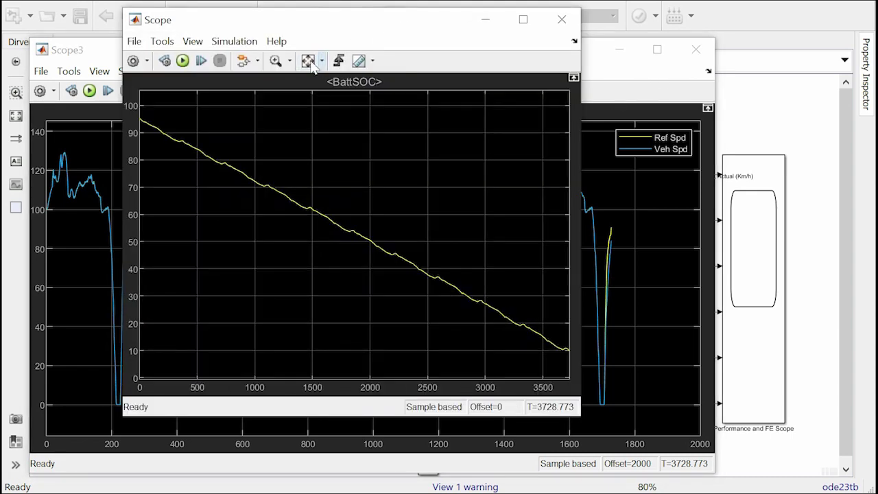
{"action": "left_click", "coordinate": [496, 21]}
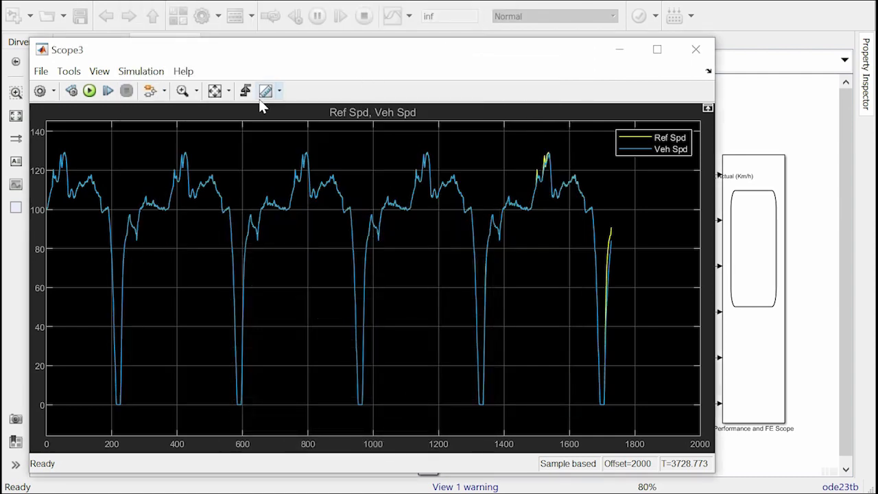
{"action": "left_click", "coordinate": [216, 92]}
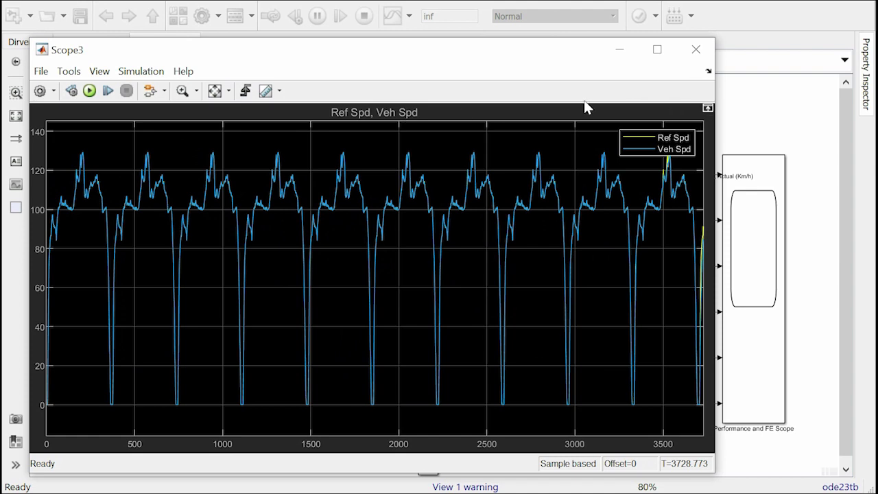
{"action": "left_click", "coordinate": [626, 52]}
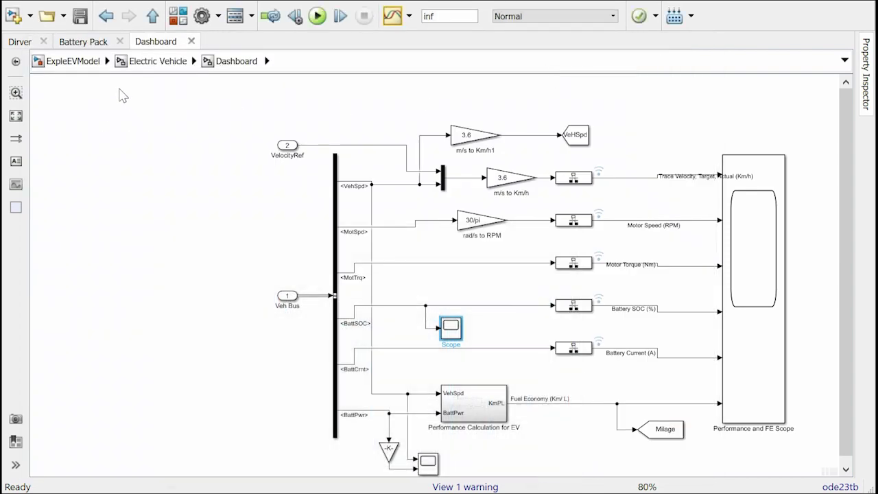
Return to the top-level ExpleEVModel and zoom in on the readouts showing 100.7 km travelled
{"action": "left_click", "coordinate": [71, 61]}
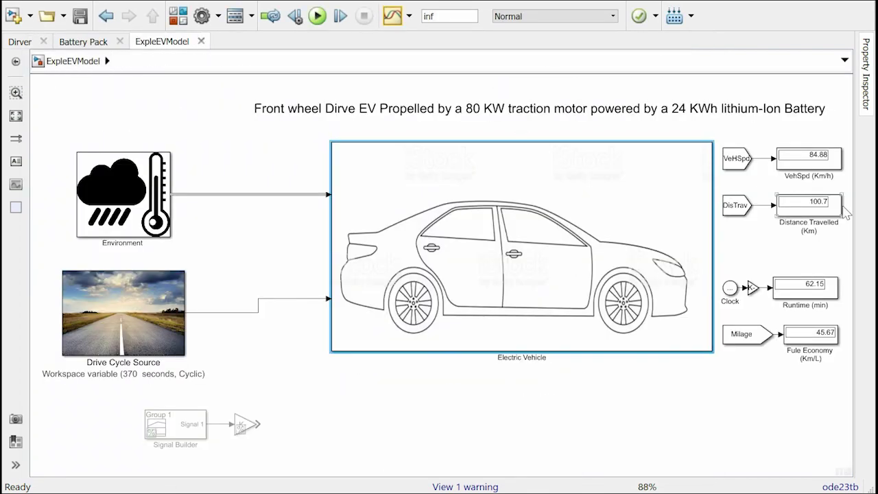
{"action": "scroll", "coordinate": [842, 214], "scroll_direction": "up", "scroll_amount": 4}
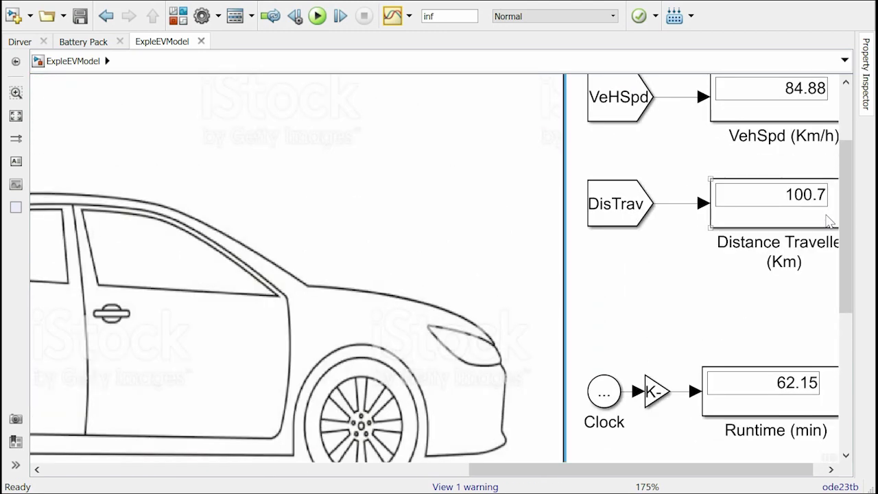
{"action": "scroll", "coordinate": [640, 282], "scroll_direction": "down", "scroll_amount": 1}
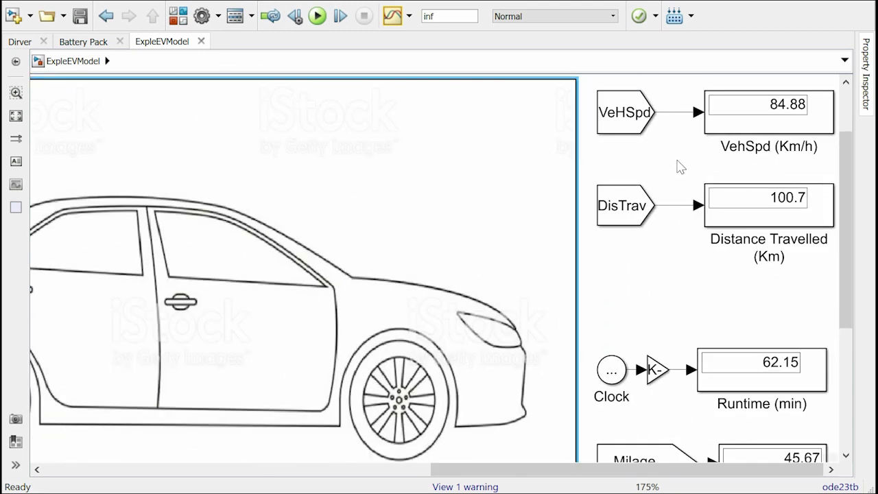
Fit the entire top-level ExpleEVModel diagram to the window
{"action": "key", "text": "space"}
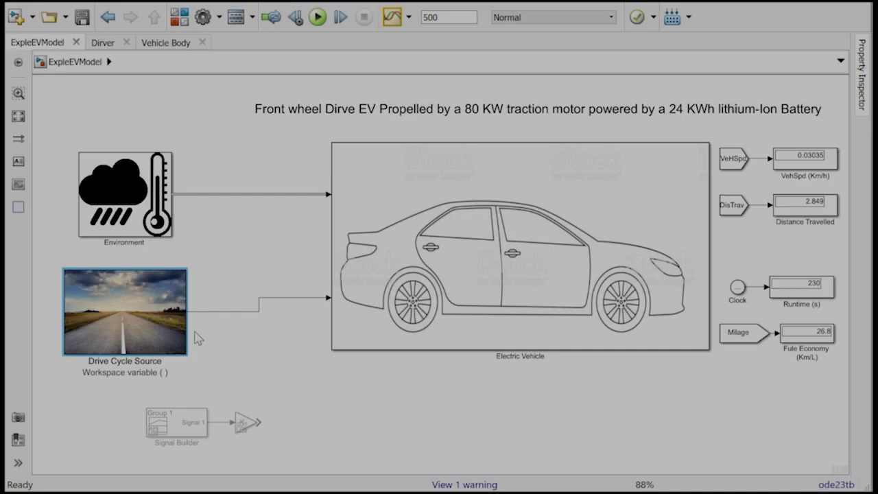